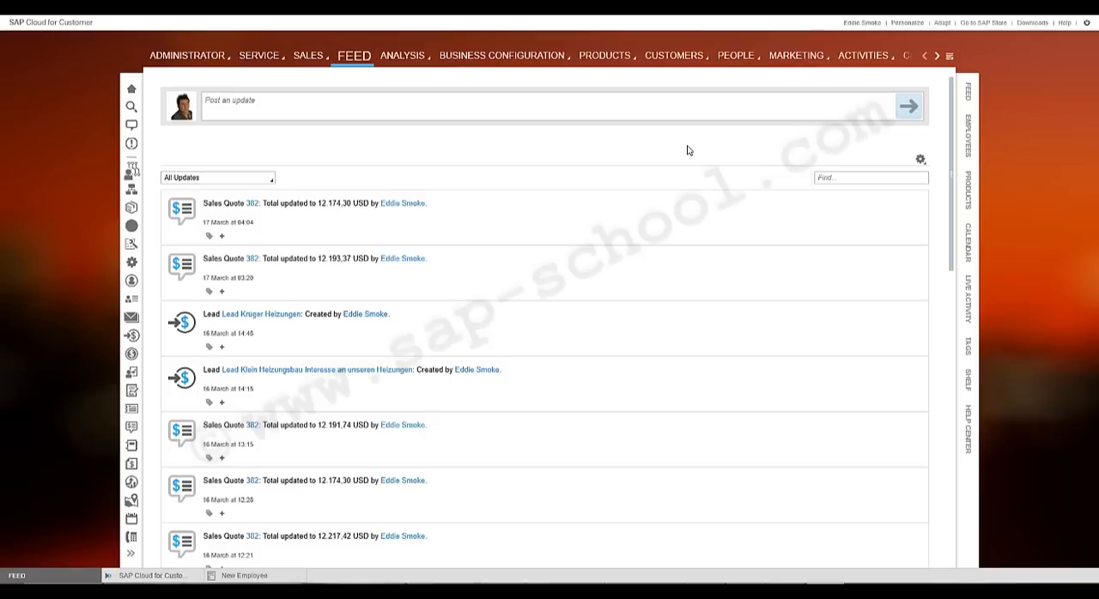
- Open a new employee form from the Administrator work center's Employees list
click(949, 56)
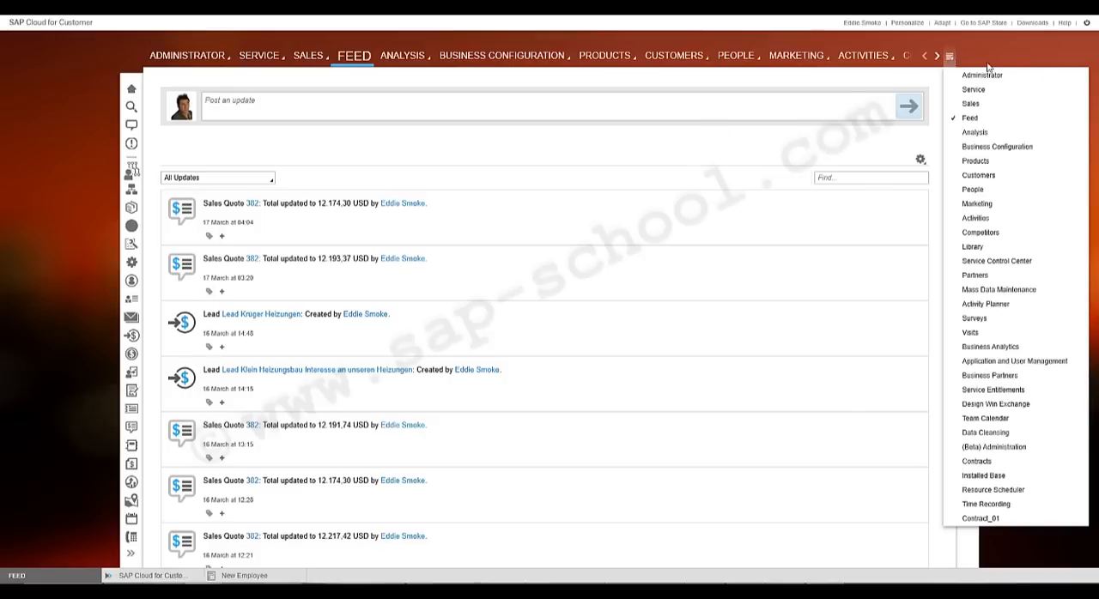
click(1044, 79)
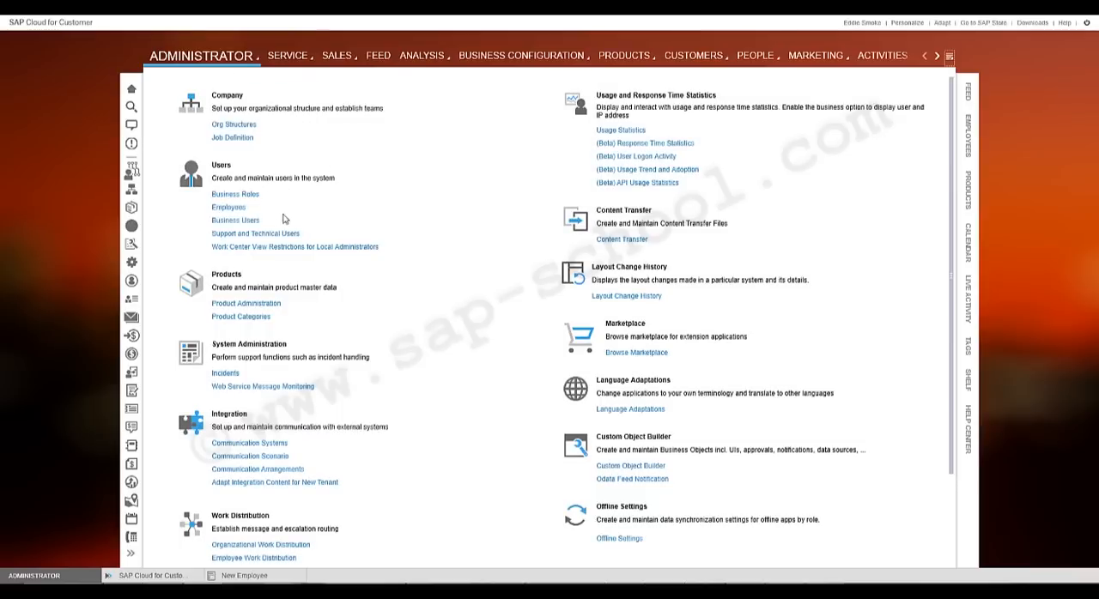
click(229, 212)
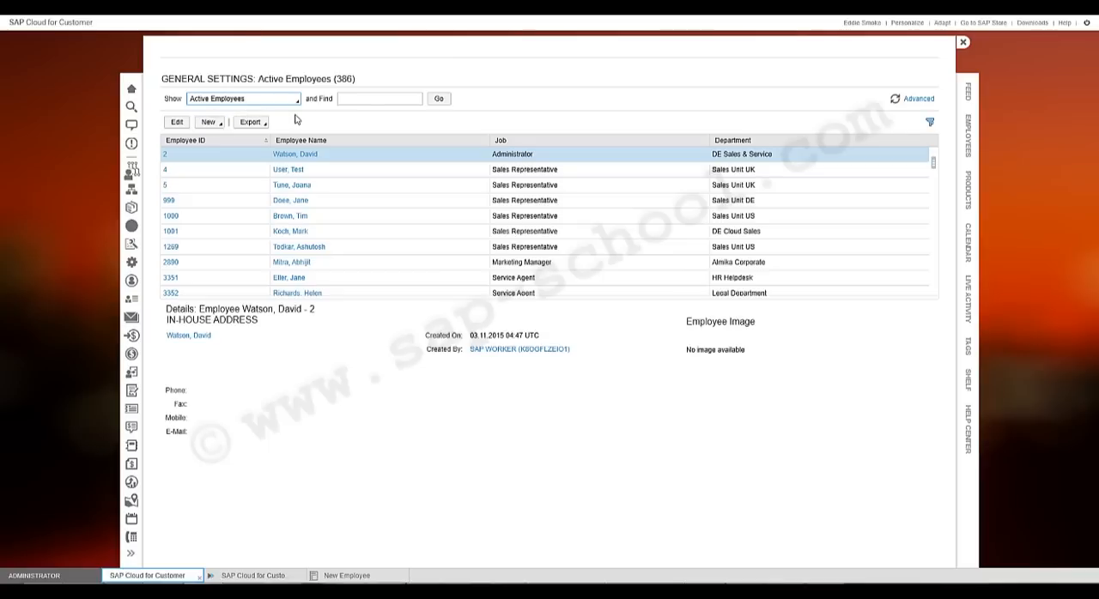
click(210, 125)
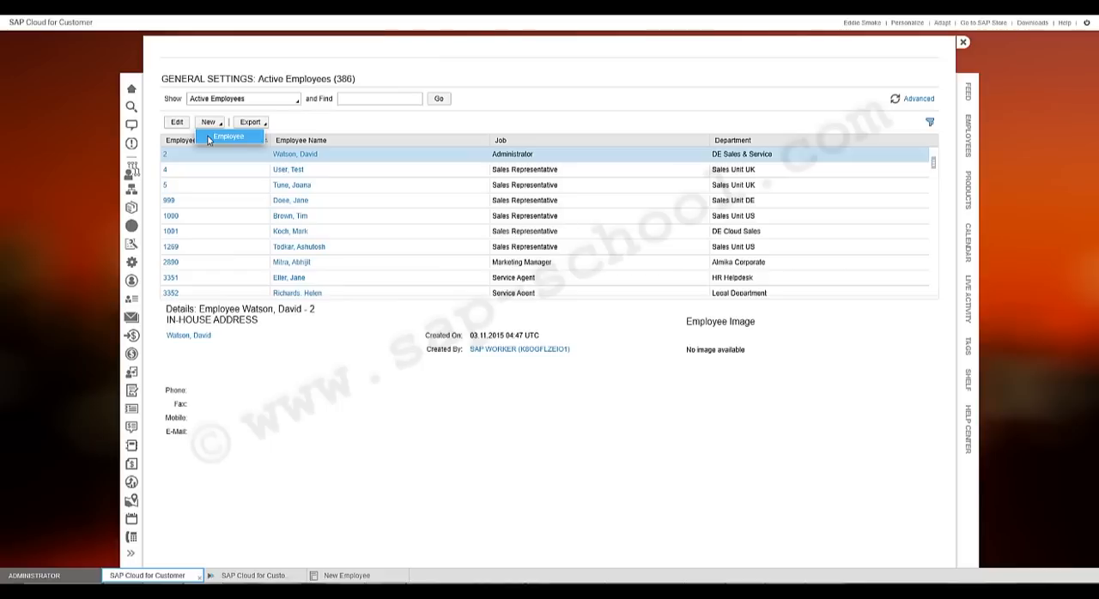
click(209, 138)
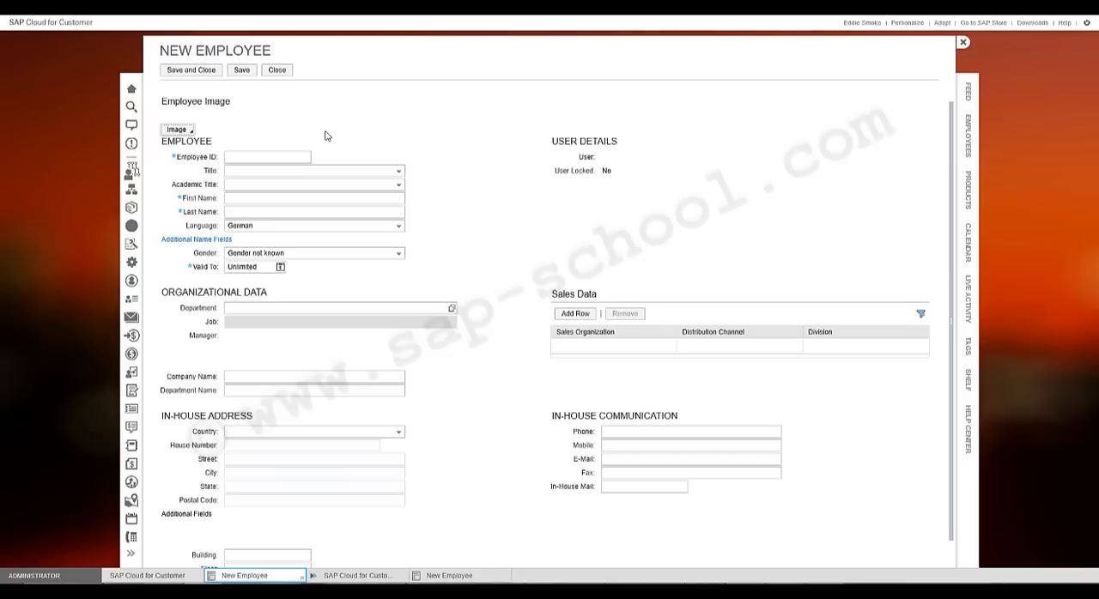
- Enter the employee ID and fill in Steve as first name and Jobs as last name
click(231, 159)
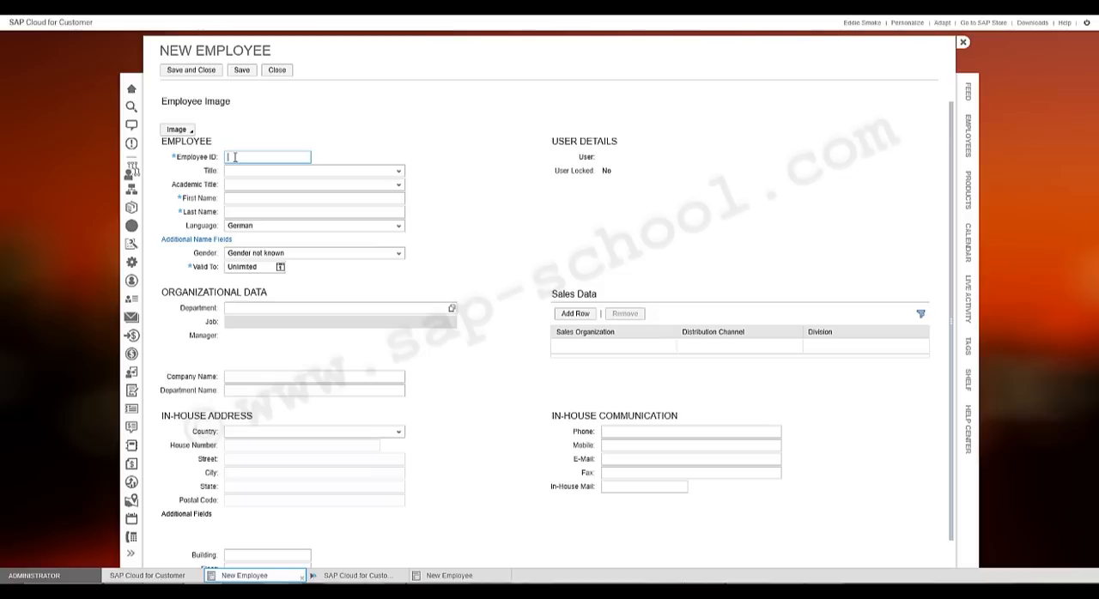
text(6)
click(259, 199)
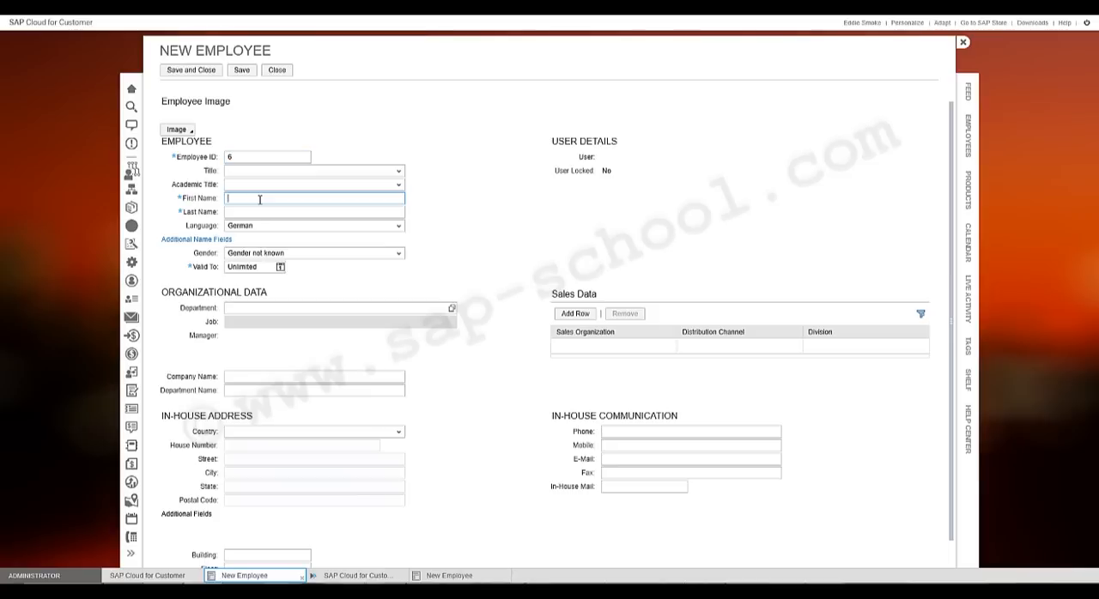
text(Steve)
key(Tab)
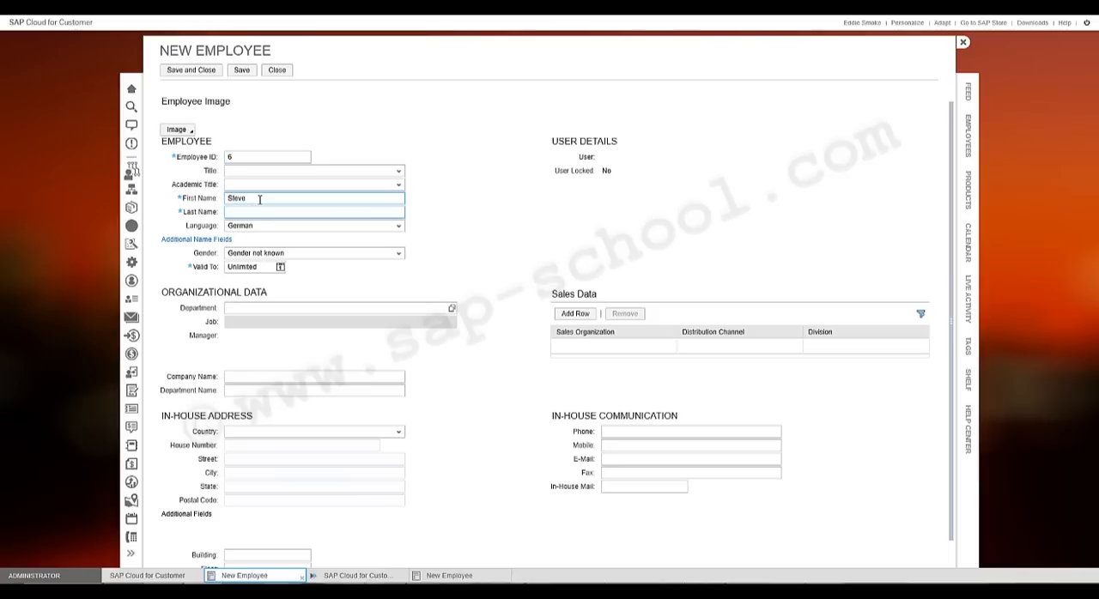
text(Jobs)
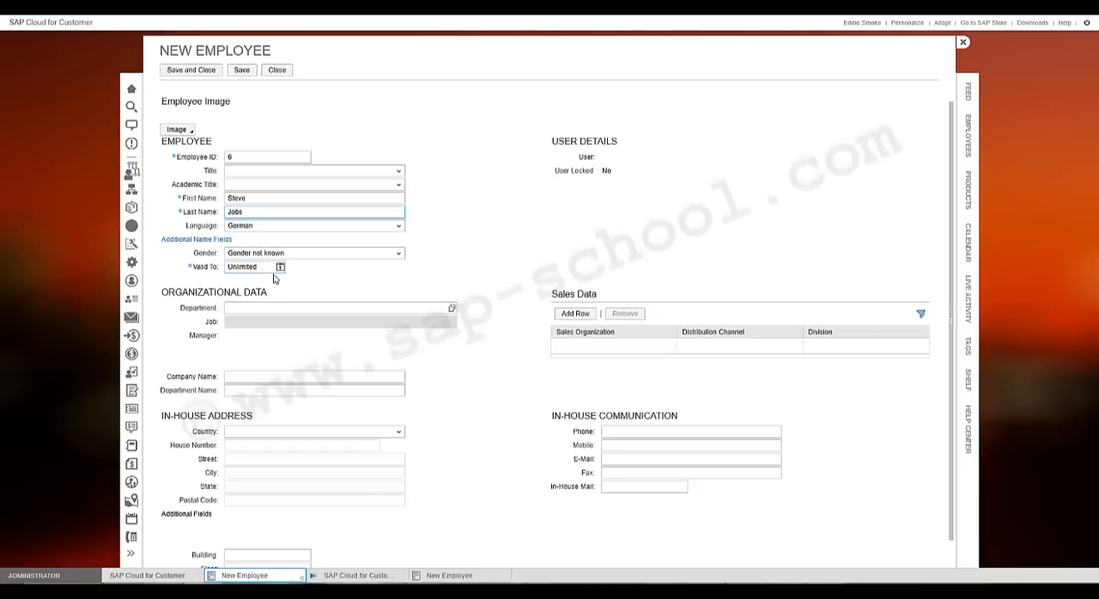
click(280, 268)
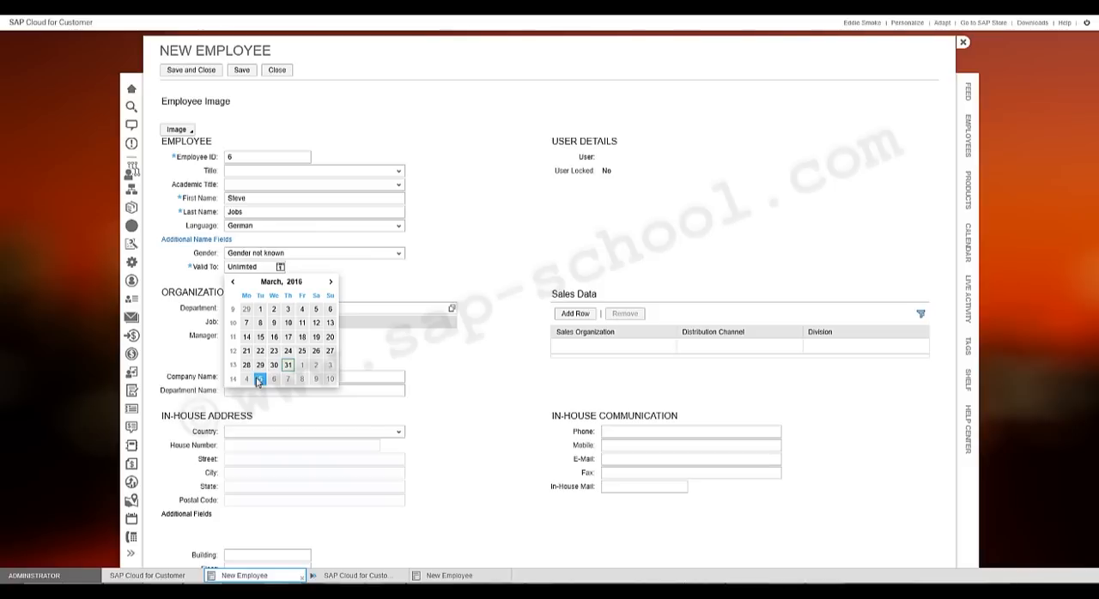
click(503, 221)
- Assign the employee to department US1100 - Sales Unit US in the organizational data
scroll(502, 221, down, 1)
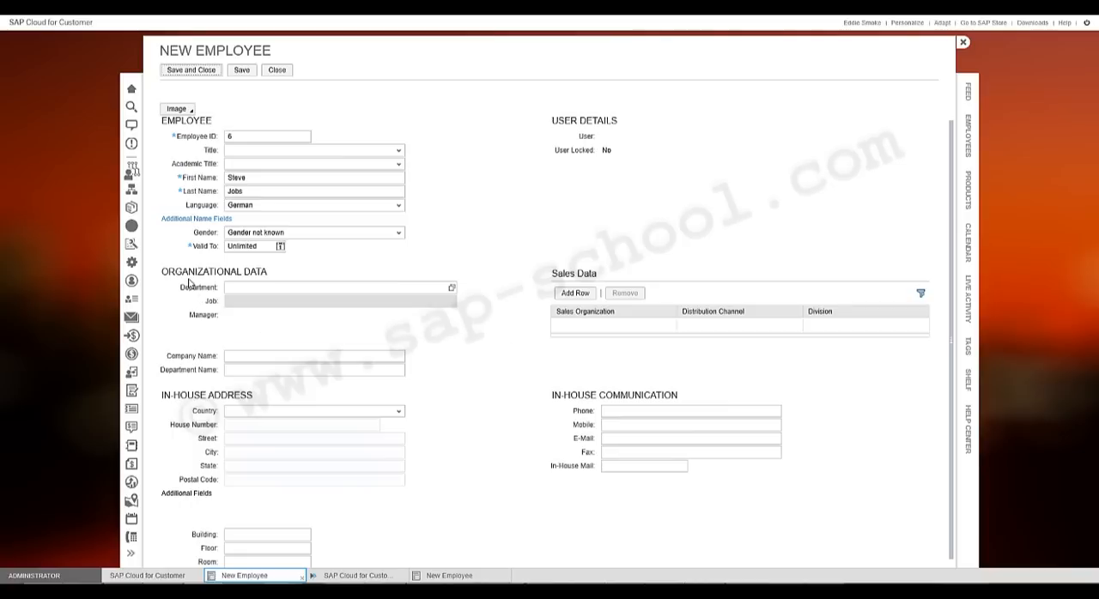
click(237, 289)
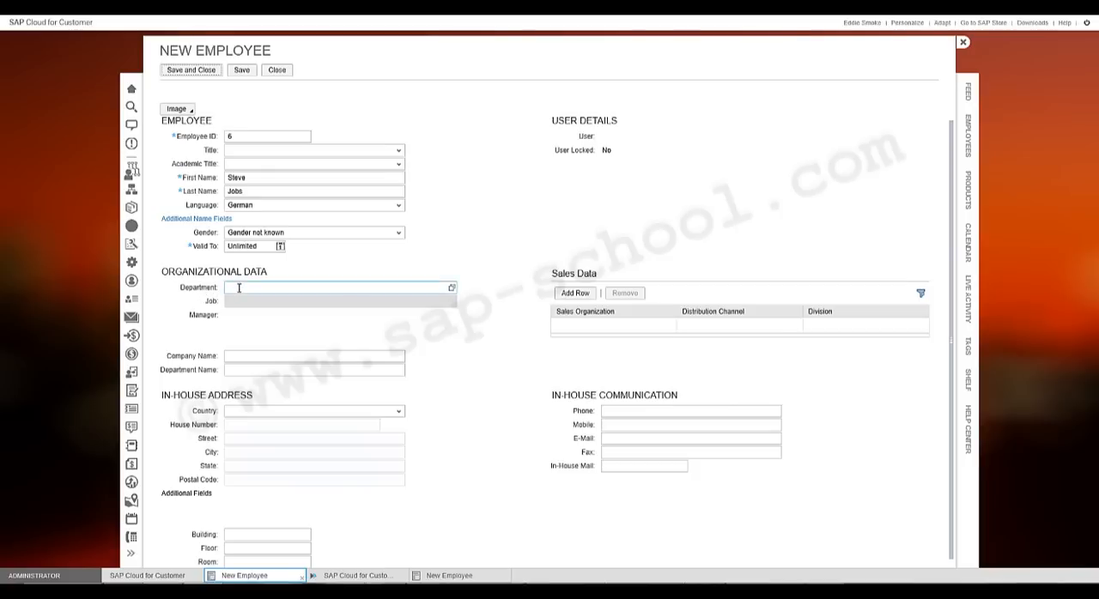
click(452, 289)
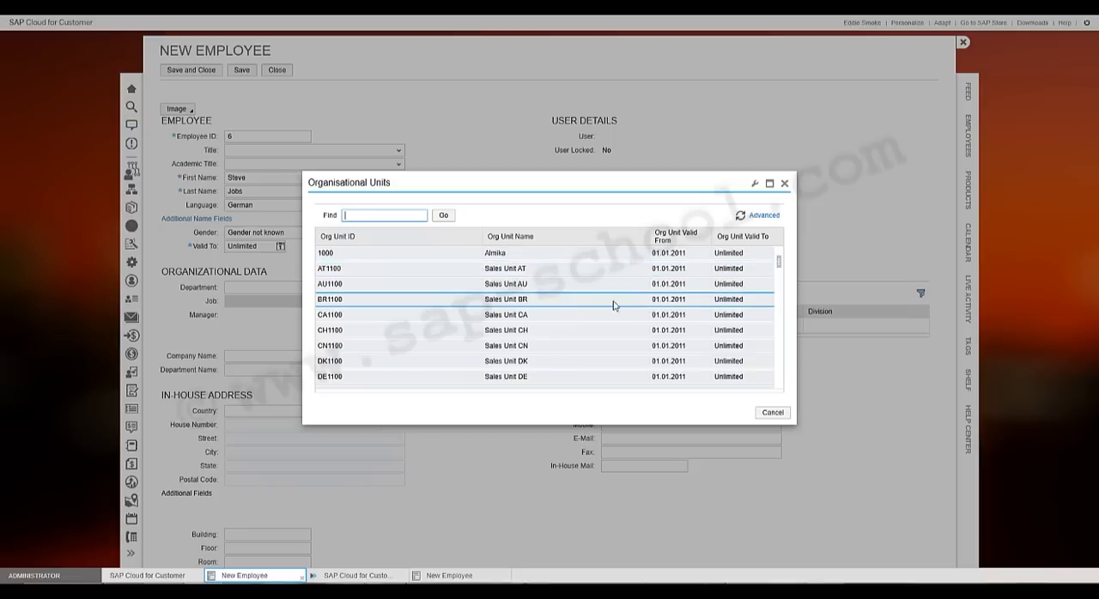
scroll(729, 314, down, 2)
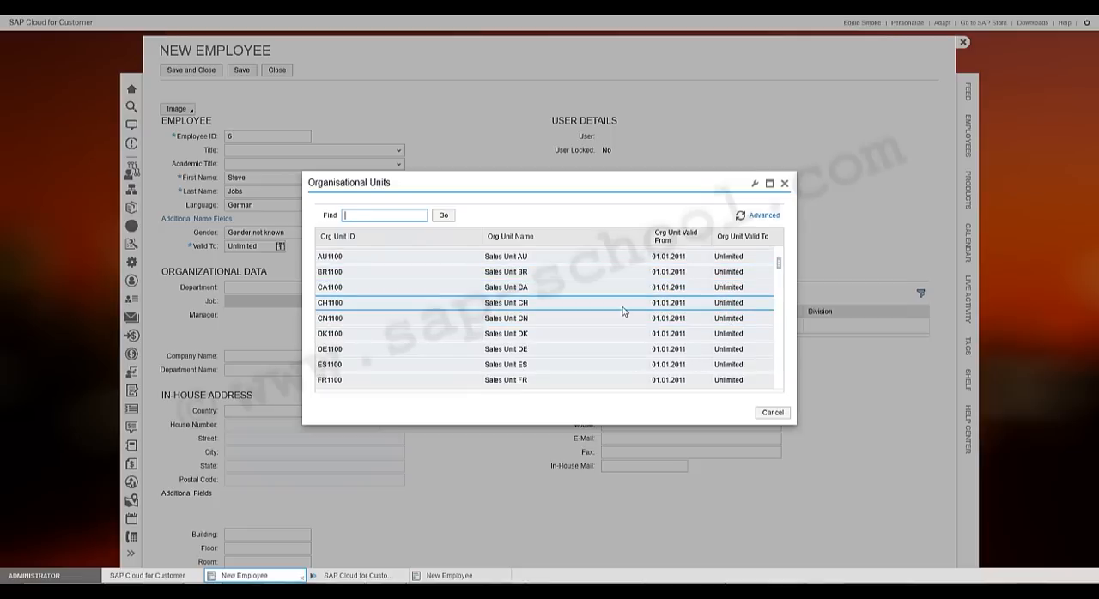
scroll(621, 310, down, 2)
scroll(621, 312, down, 5)
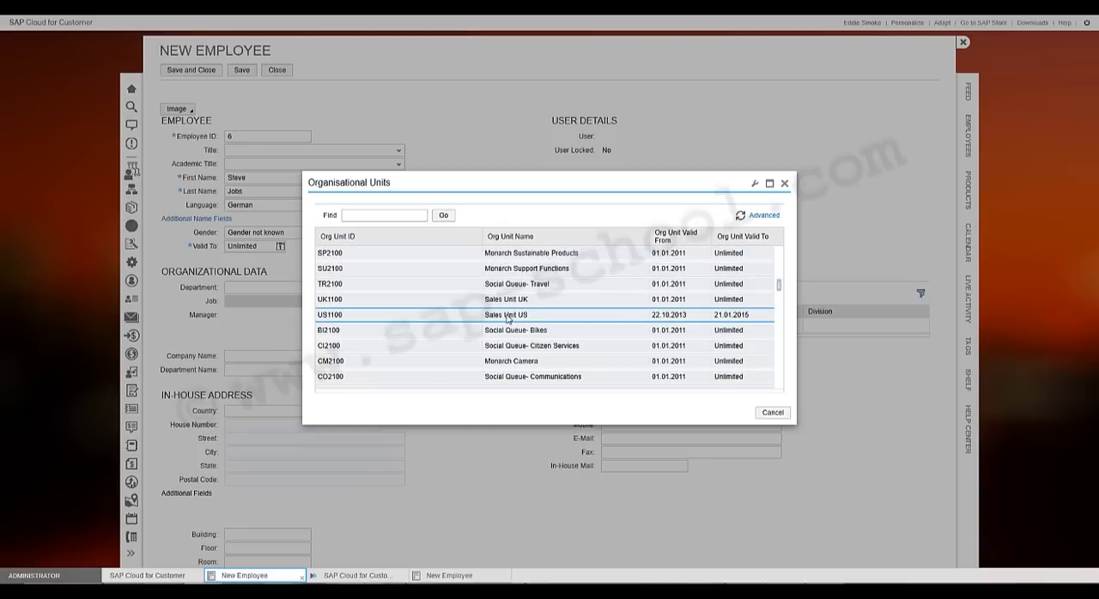
click(562, 316)
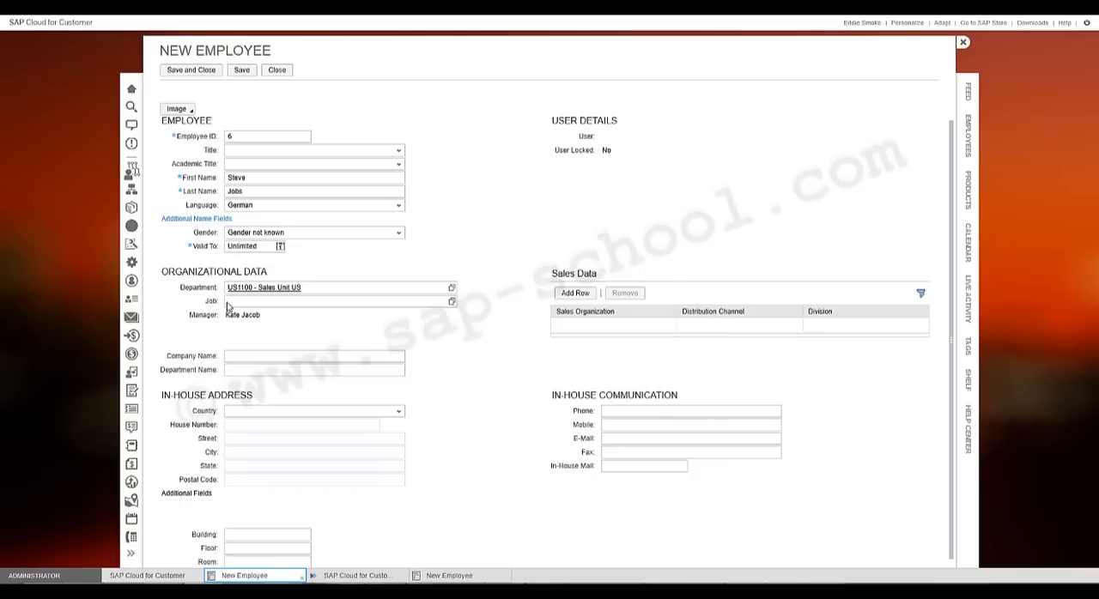
- Set the employee's job to SALESREPRESENTATIVE - Sales Representative
click(229, 302)
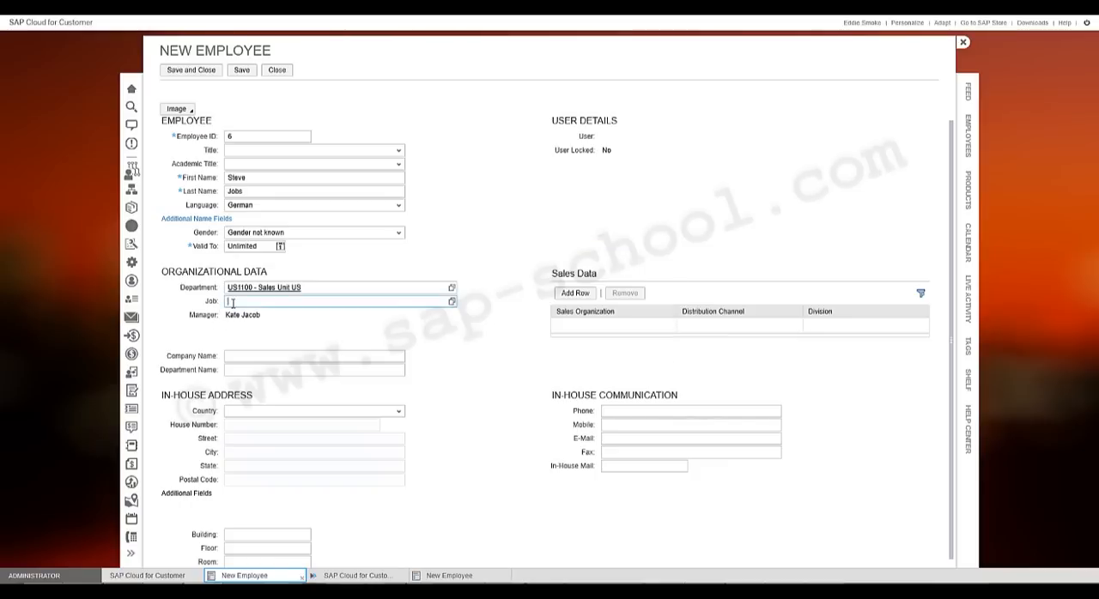
click(451, 304)
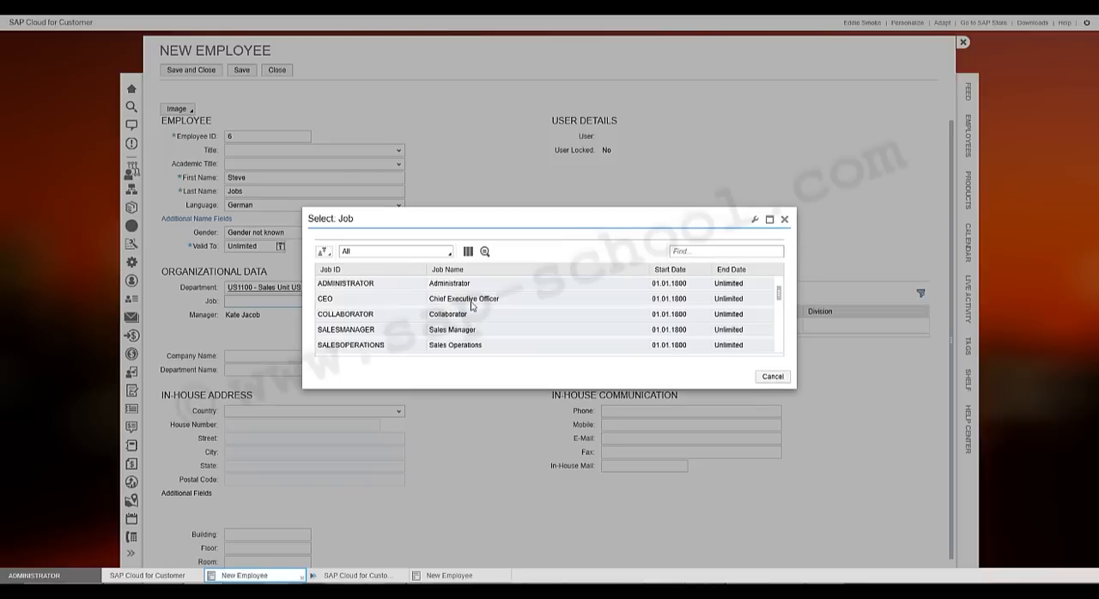
scroll(485, 303, down, 3)
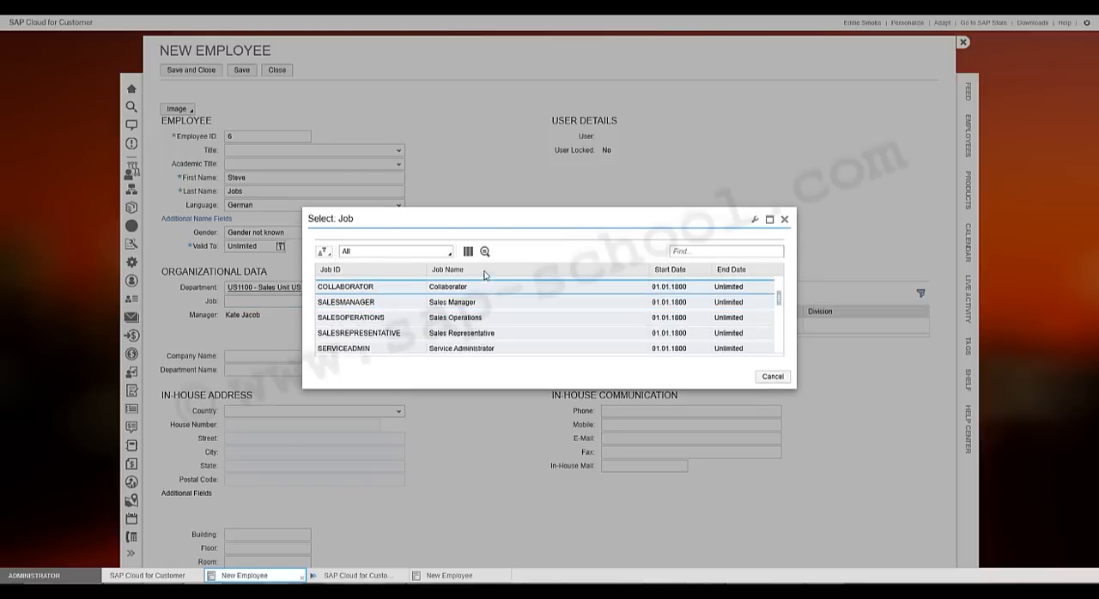
click(487, 335)
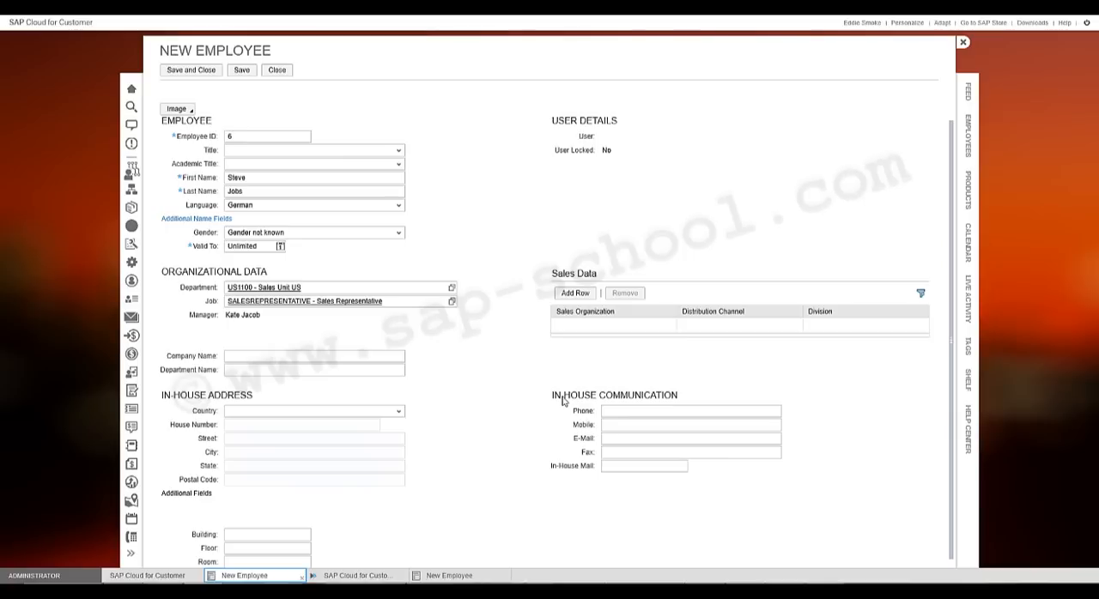
- Save the new employee record, and close it and the active employees list
scroll(530, 289, up, 1)
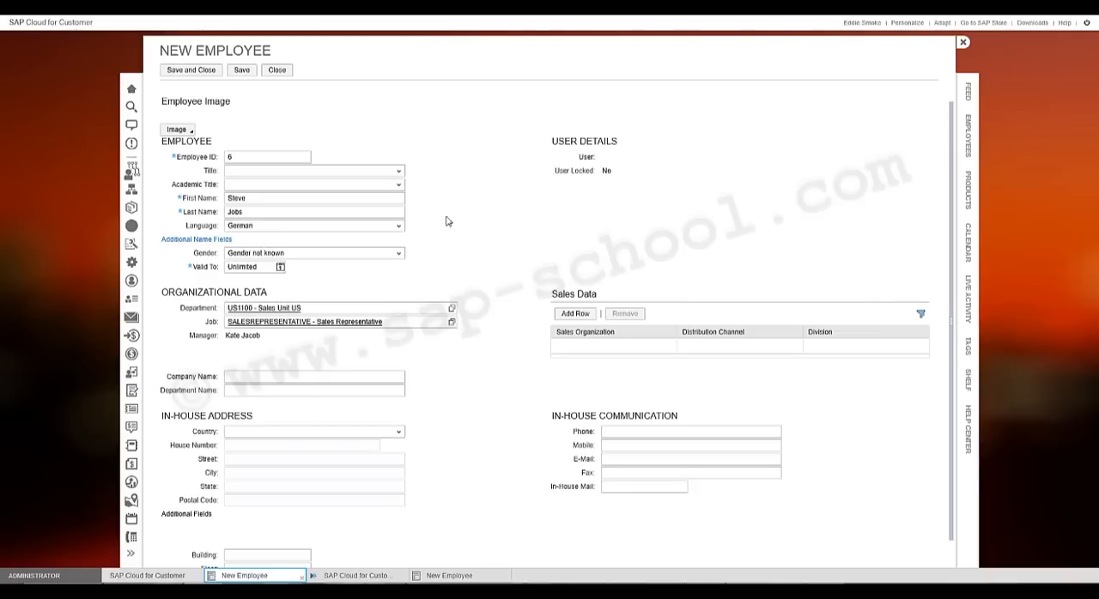
click(242, 74)
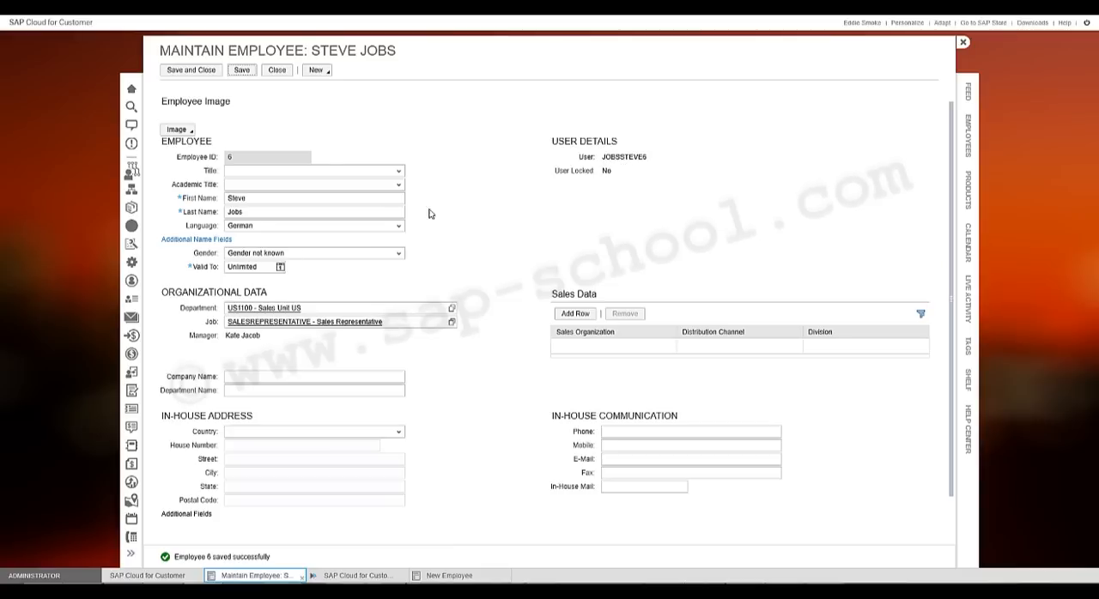
click(328, 210)
click(963, 43)
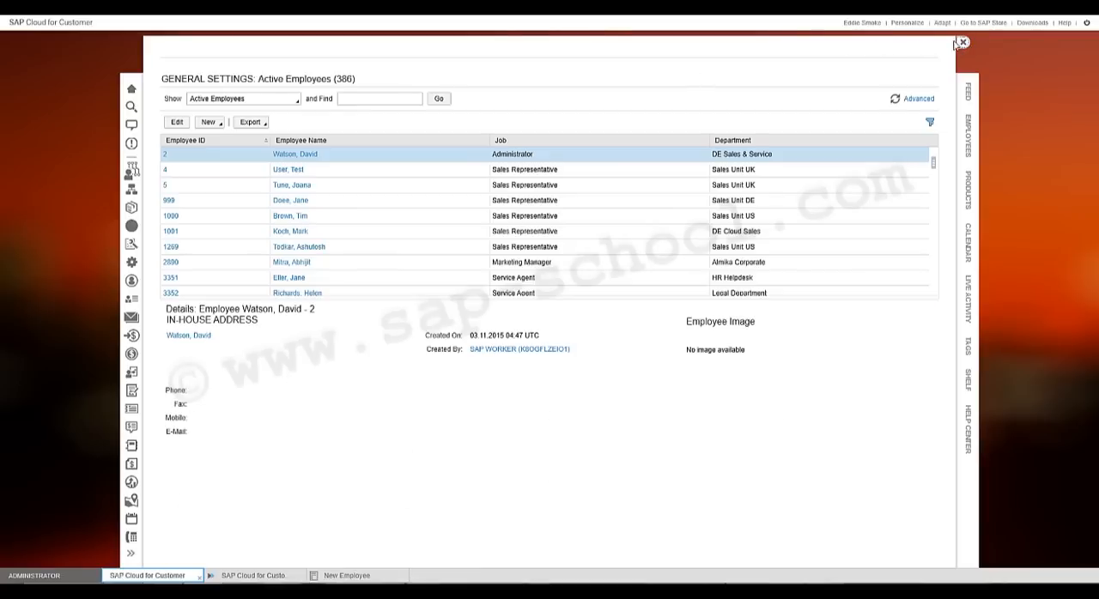
click(963, 43)
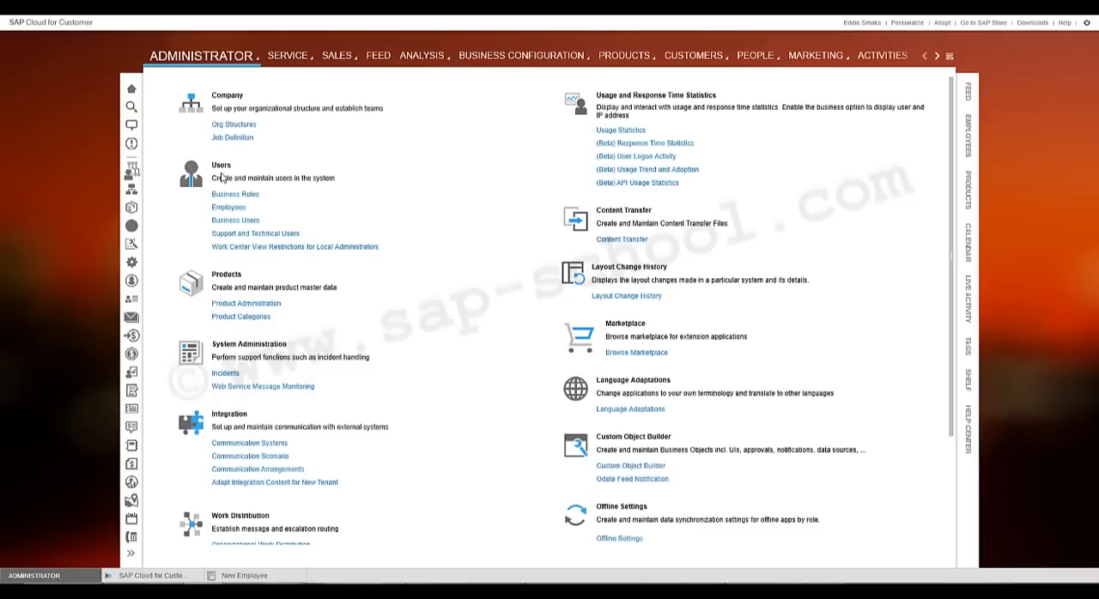
- Search the unlocked business users for "*jobs*" and dismiss the virus scan alert and its notification
click(240, 222)
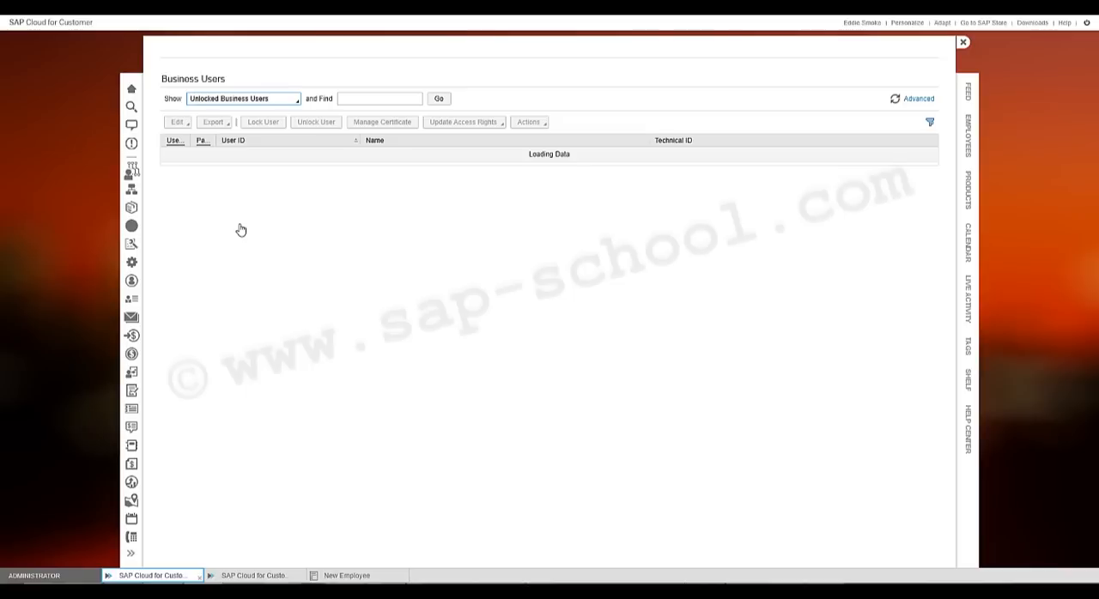
click(378, 98)
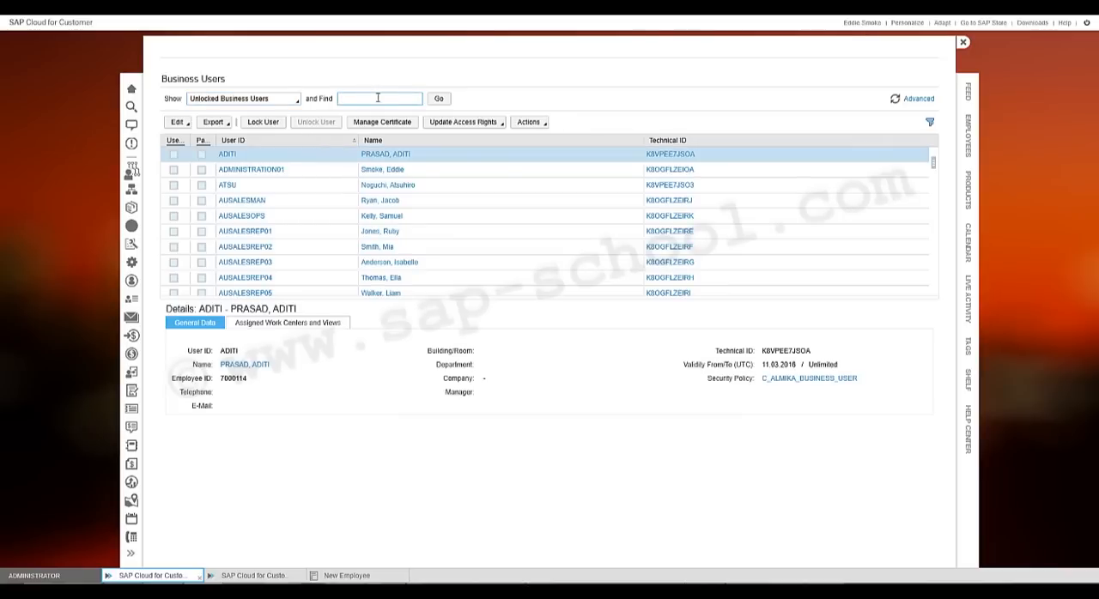
text(*jobs*)
click(439, 100)
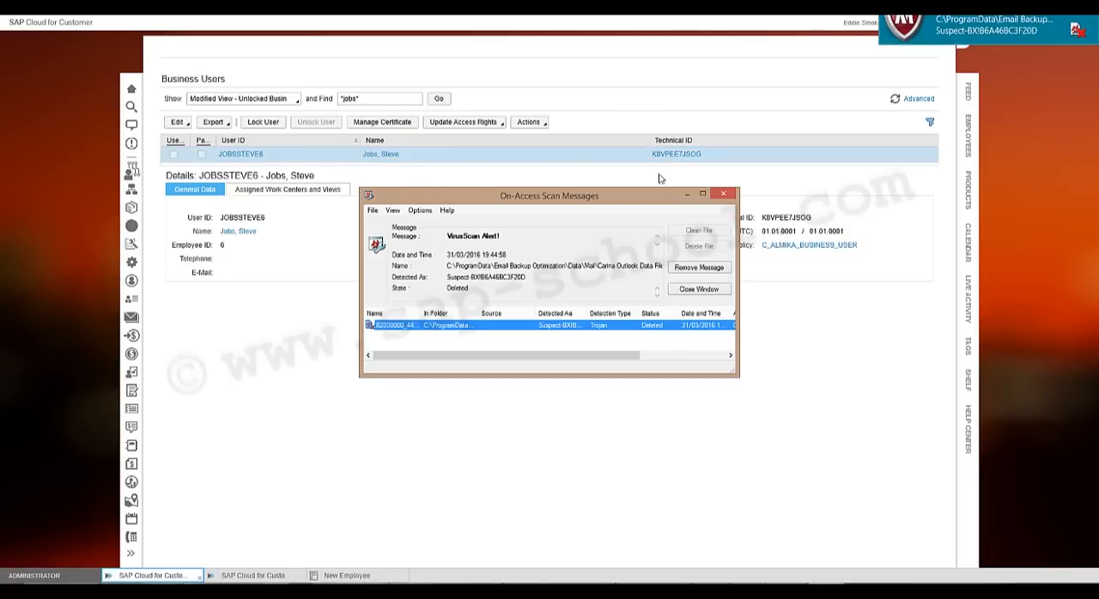
click(723, 194)
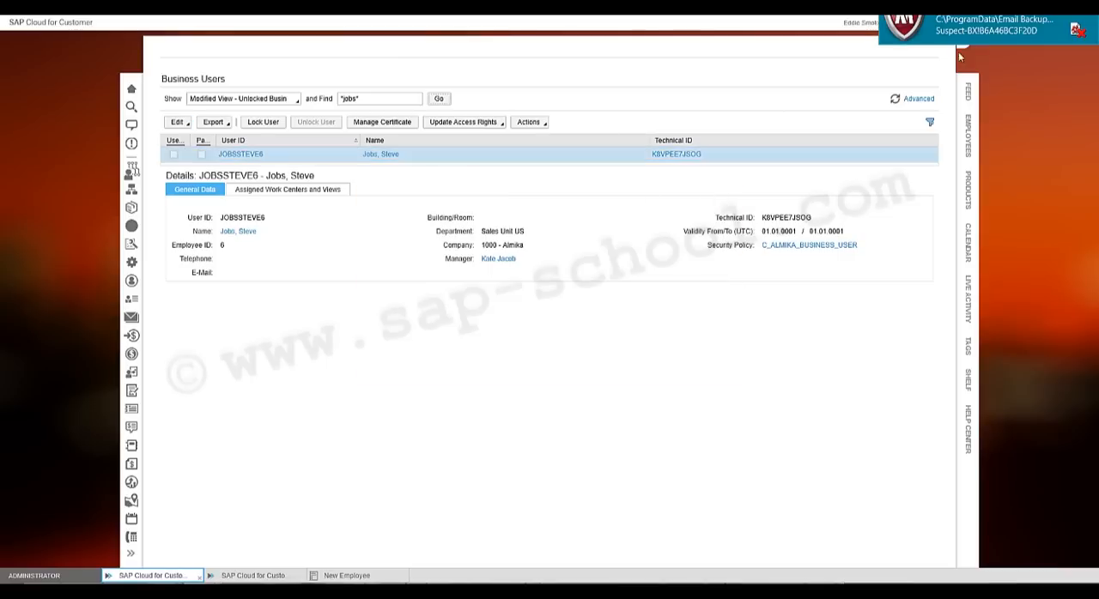
click(1087, 13)
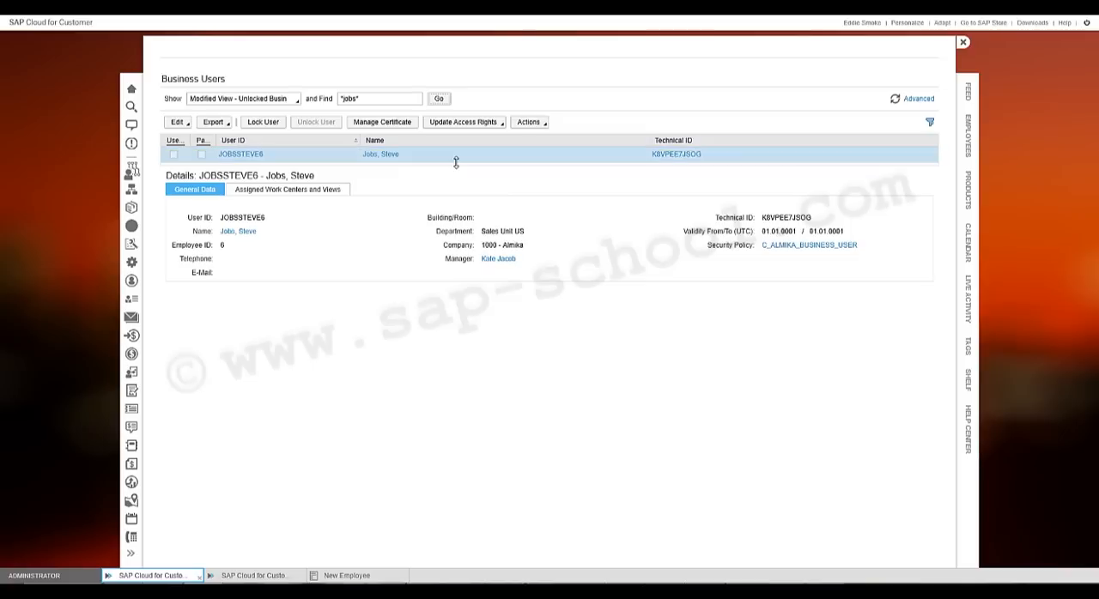
- Edit the found business user's attributes to change the user ID to STEVEJOBS, save and close the record
click(179, 123)
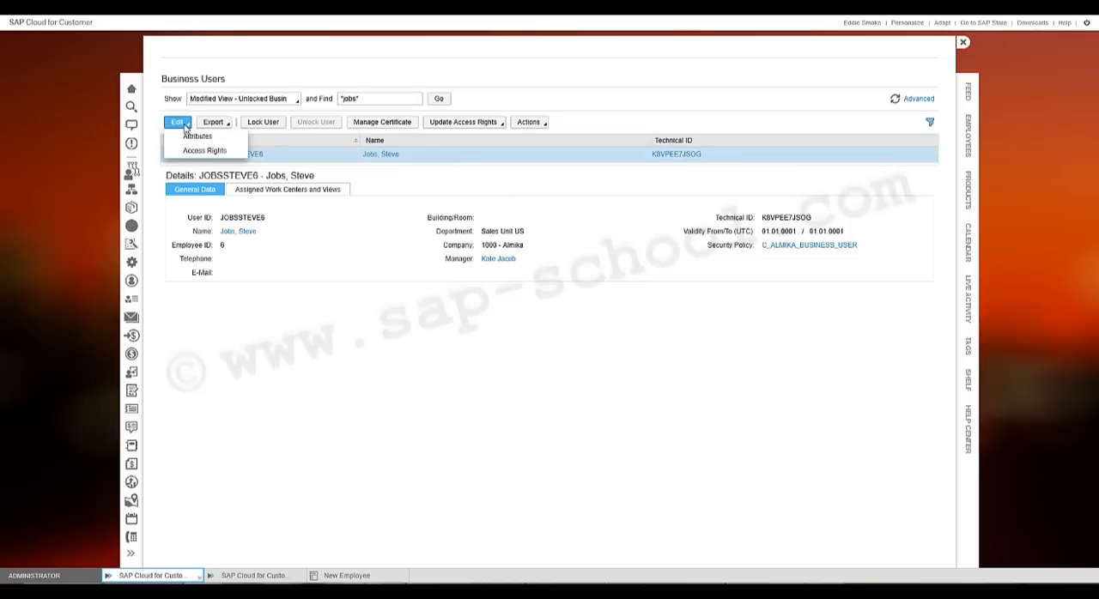
click(234, 139)
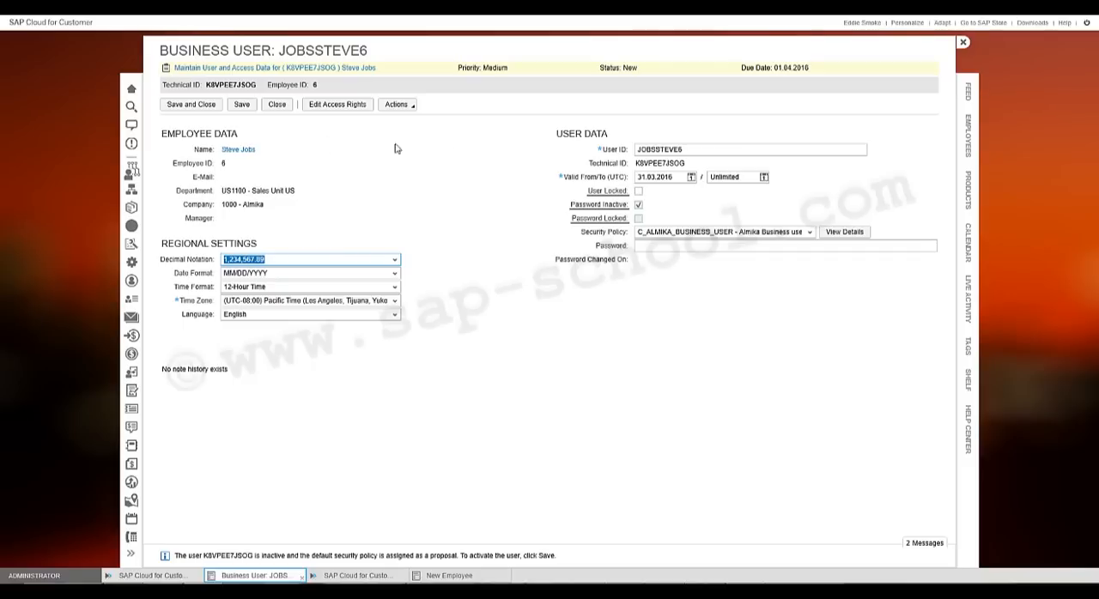
click(656, 149)
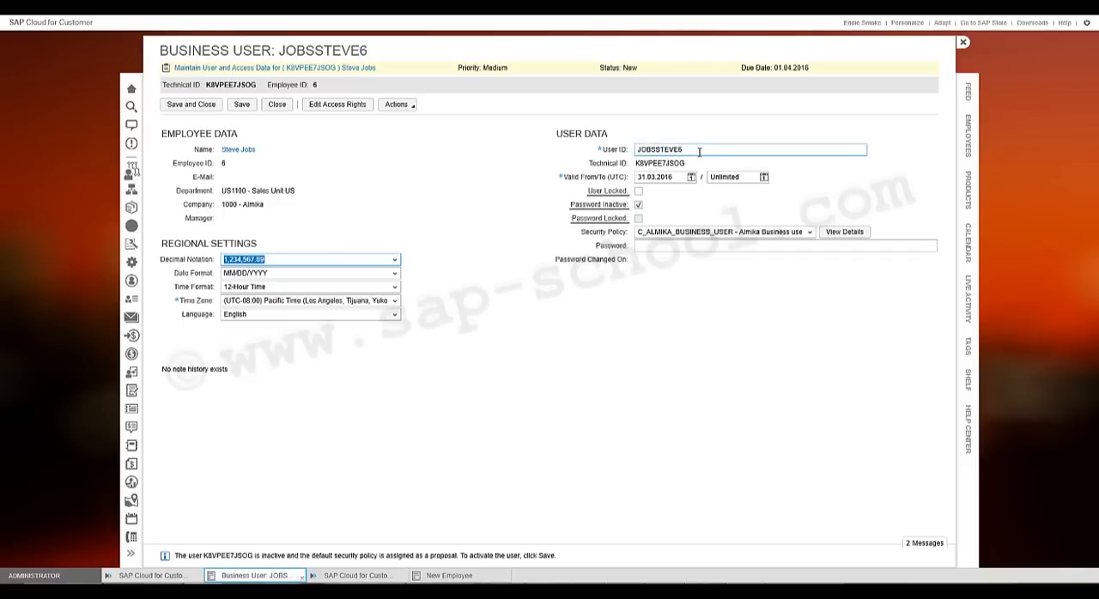
drag(681, 149, 633, 161)
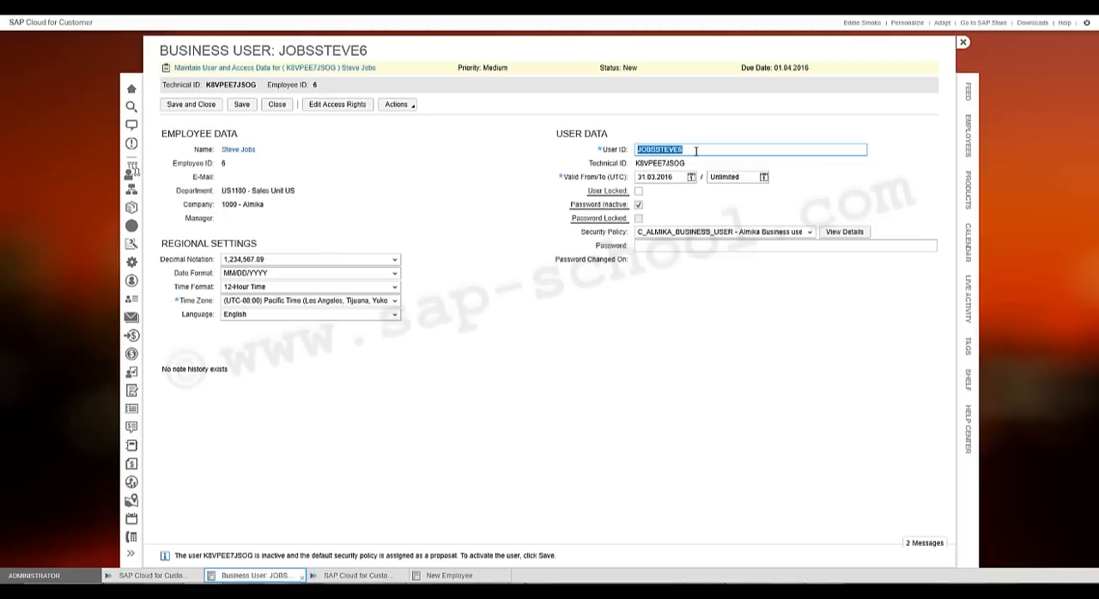
text(Stevejobs)
click(242, 105)
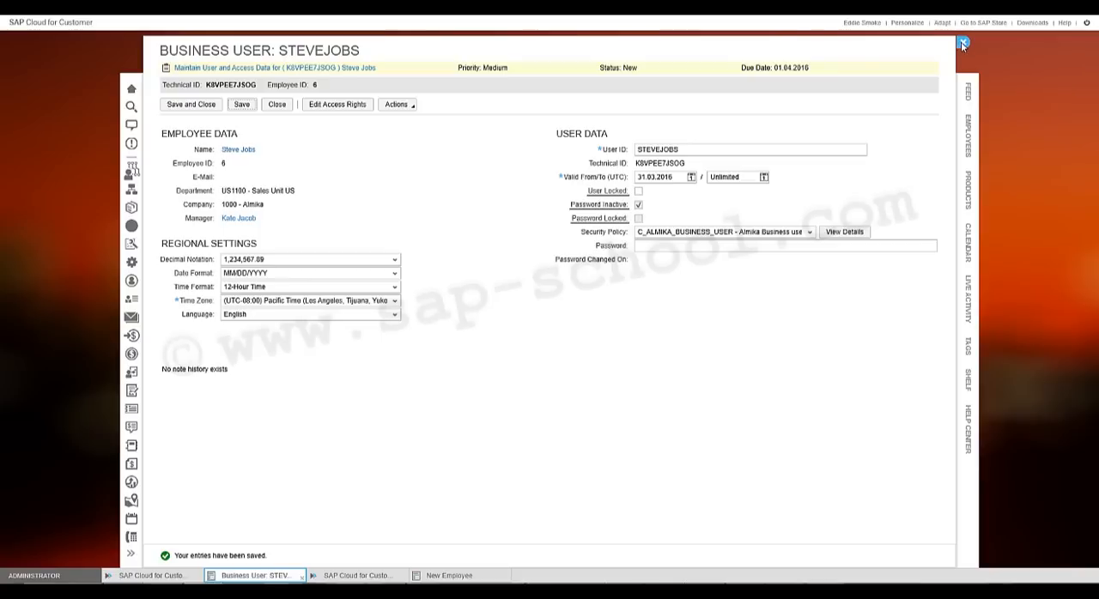
click(962, 44)
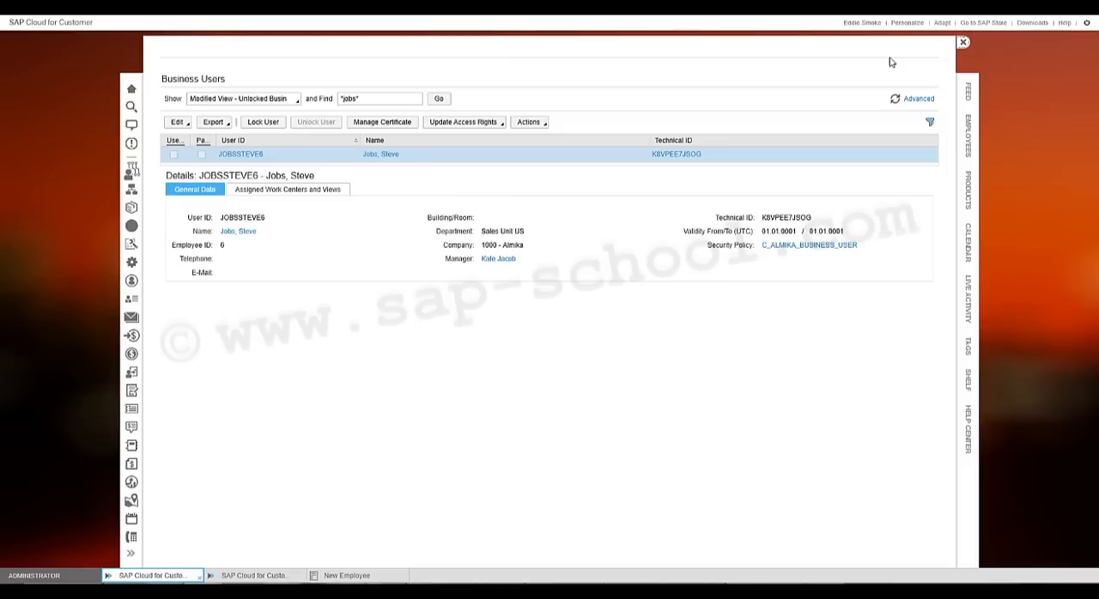
- Close the business users list and open the list of business roles
click(963, 44)
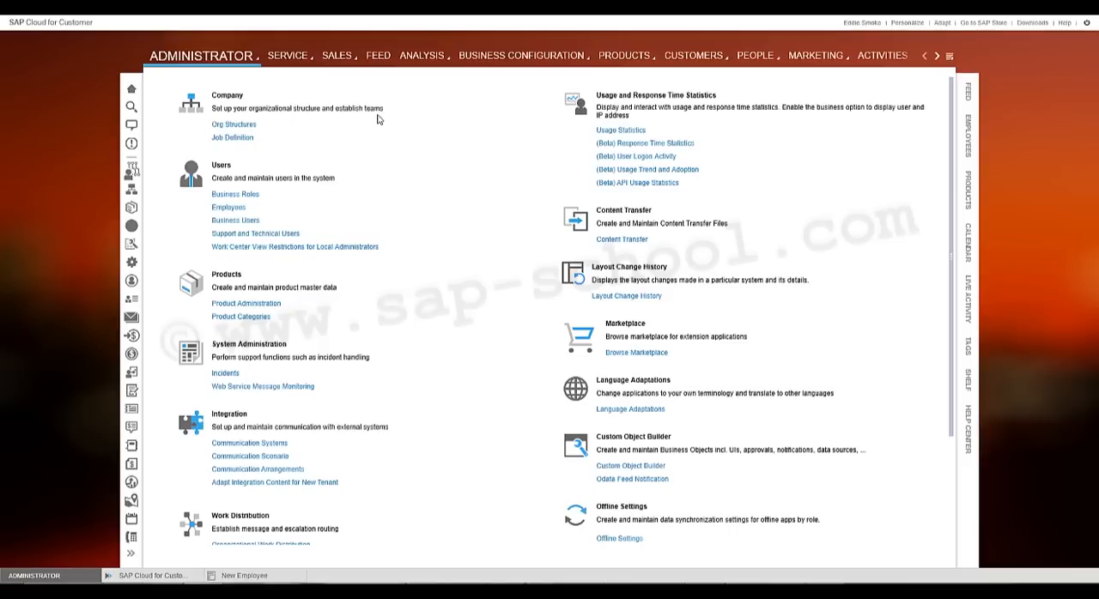
click(251, 203)
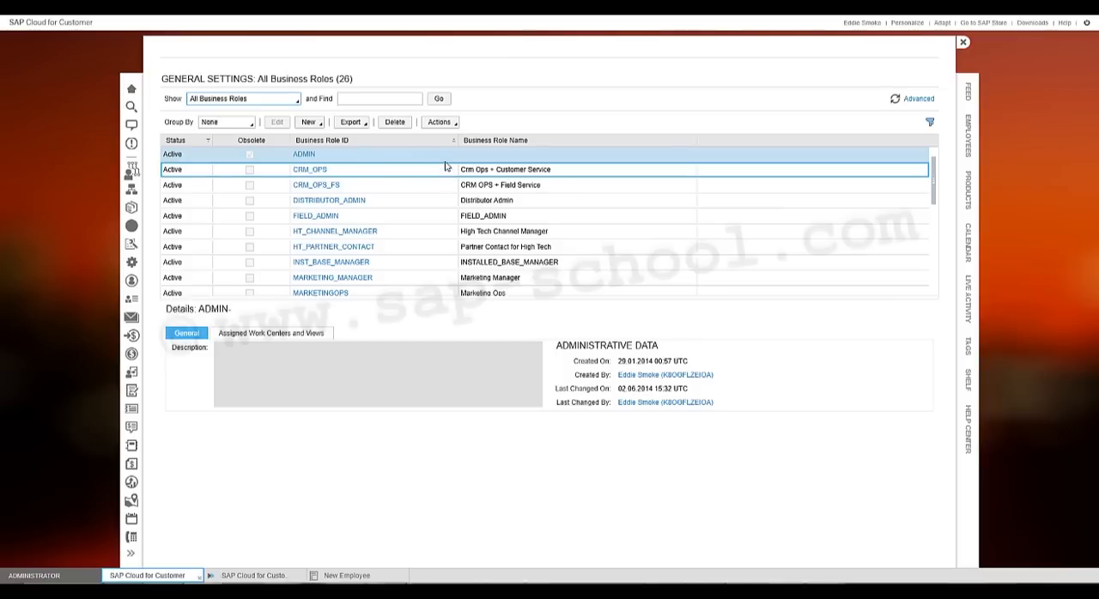
- Check which obsolete-status actions are available for the ADMIN and CRM_OPS business roles
click(439, 122)
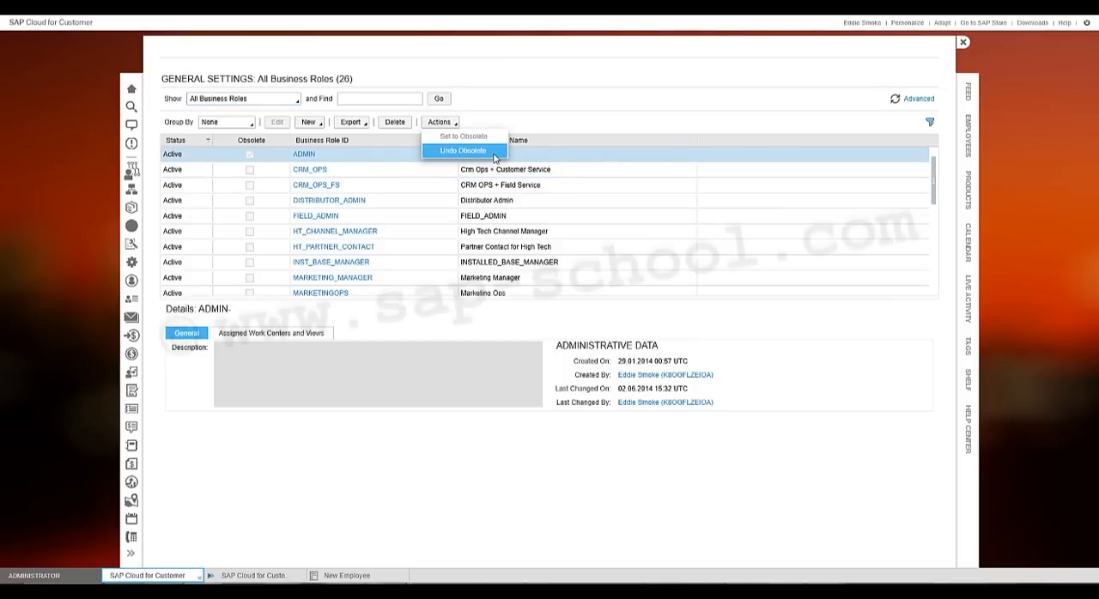
click(580, 113)
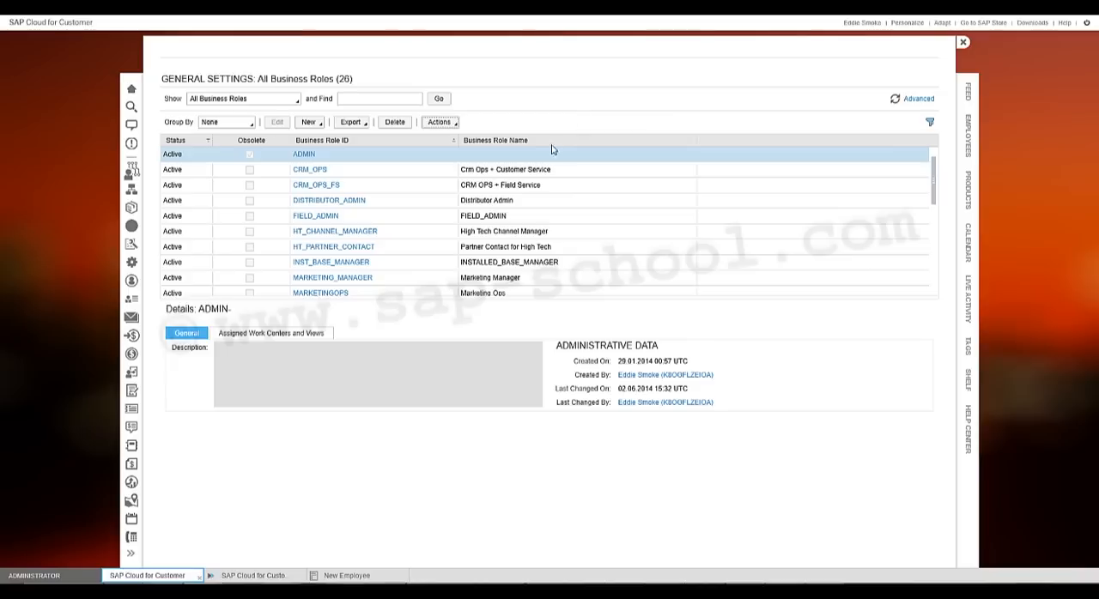
click(474, 168)
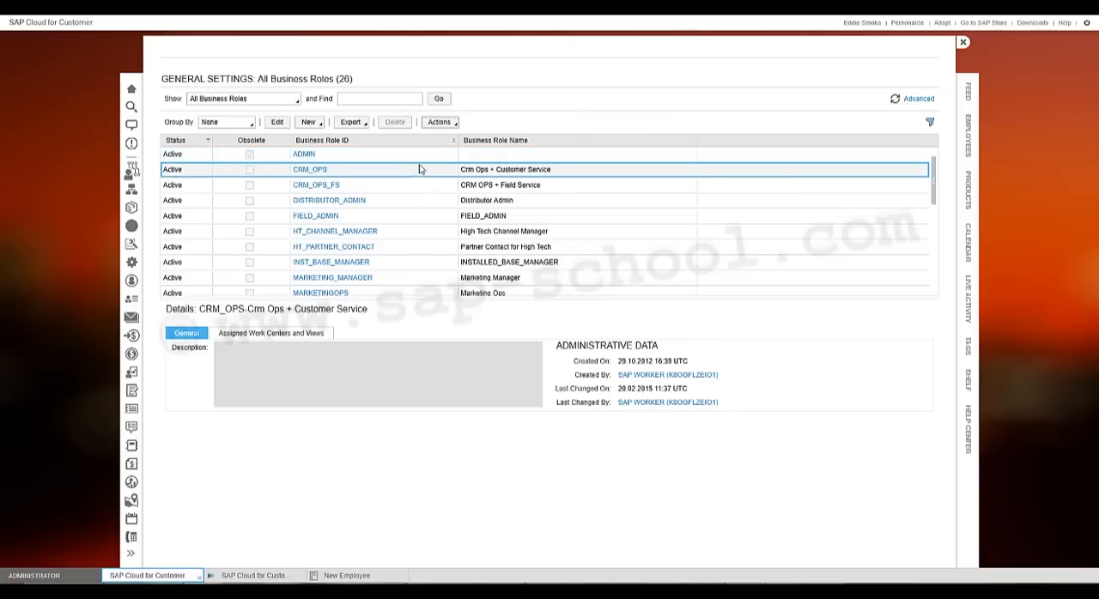
click(437, 123)
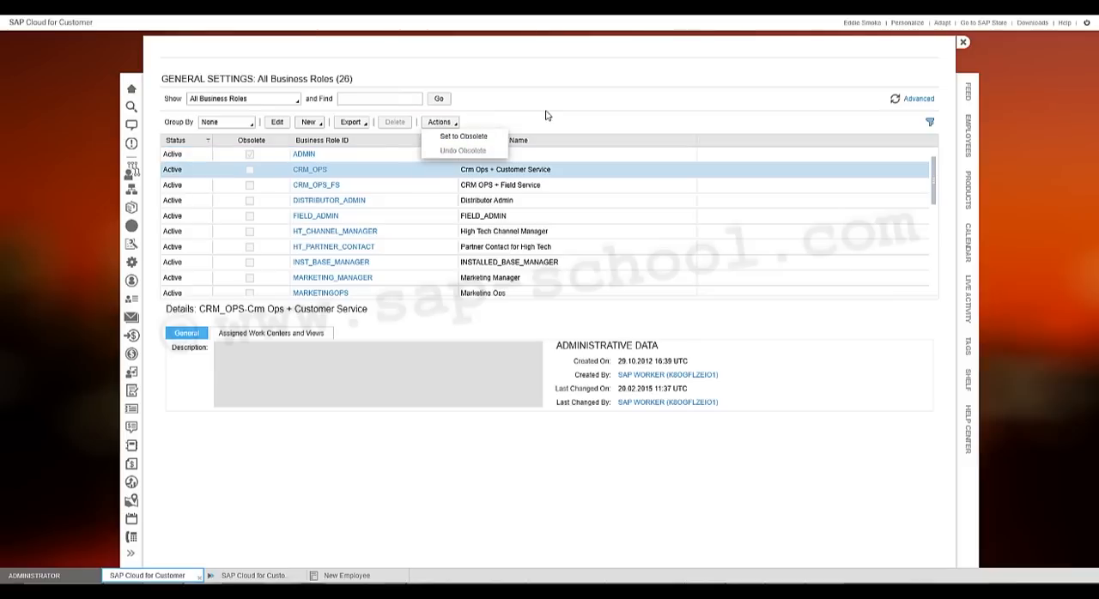
click(564, 88)
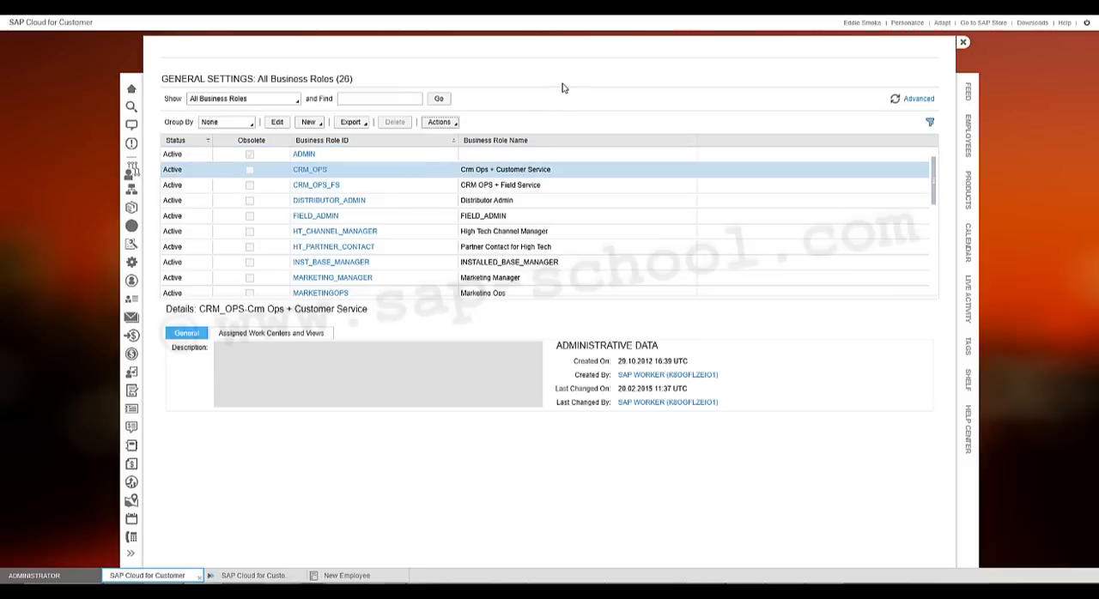
- Create a new business role with ID SALES_REP_US and name Sales Representative US
click(311, 123)
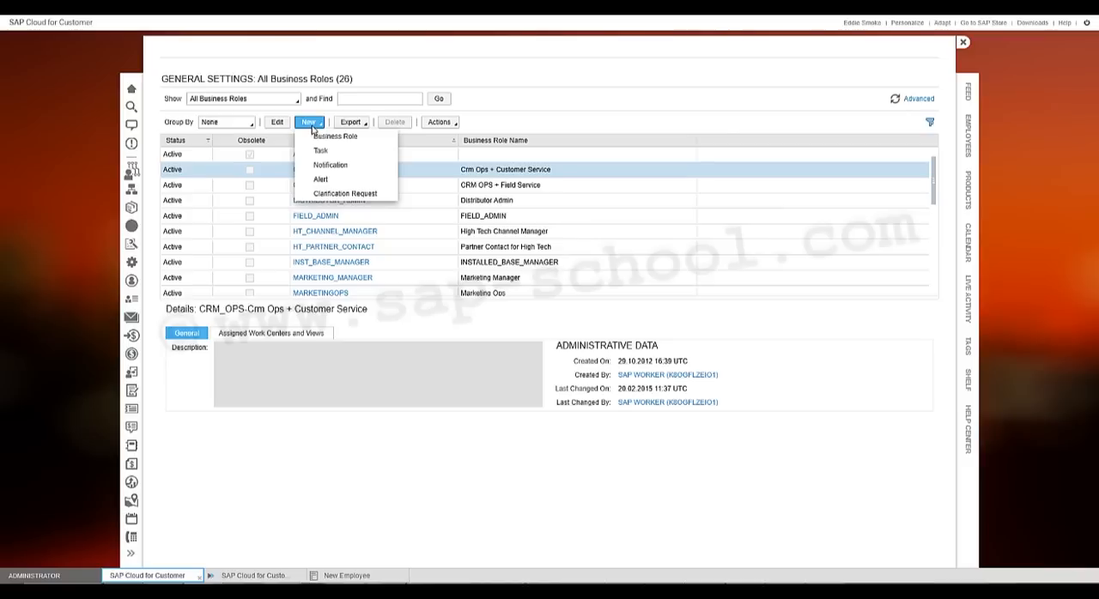
click(376, 144)
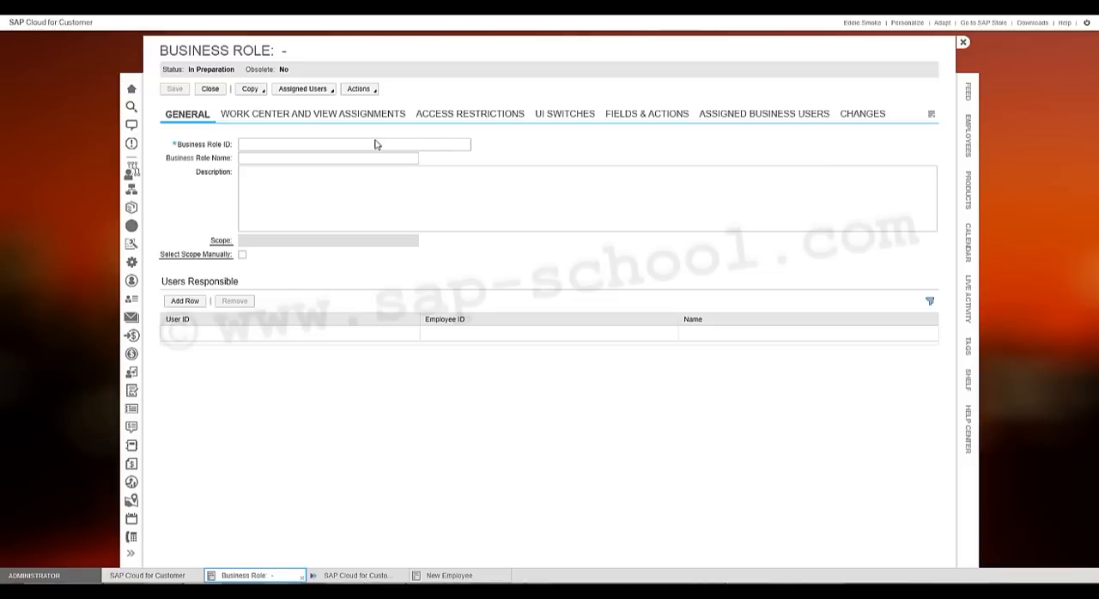
click(375, 145)
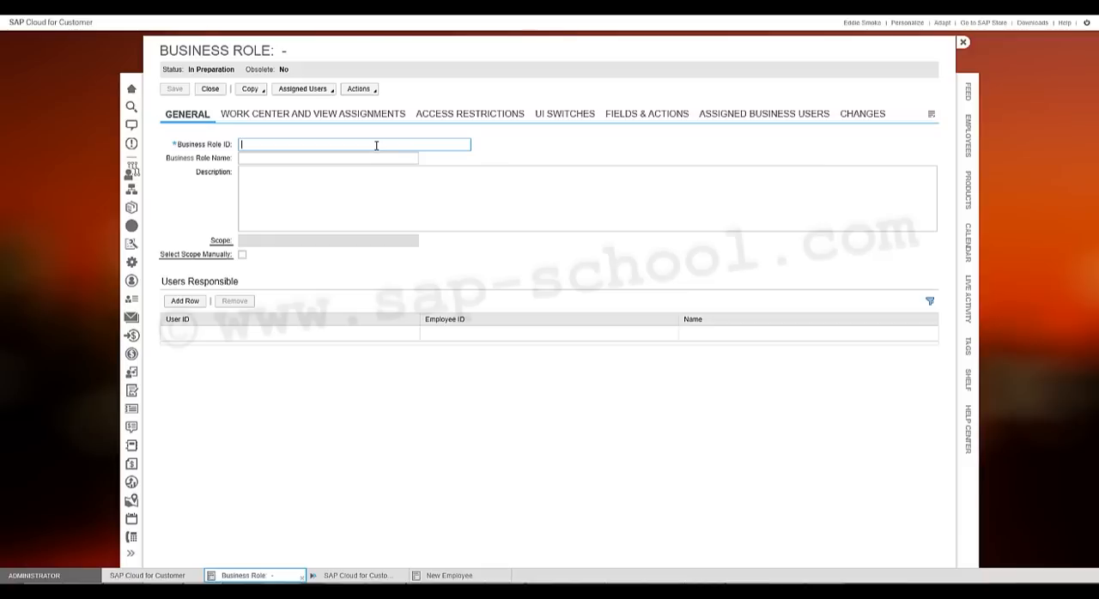
text(Sales_rep_us)
click(373, 158)
text(Sa)
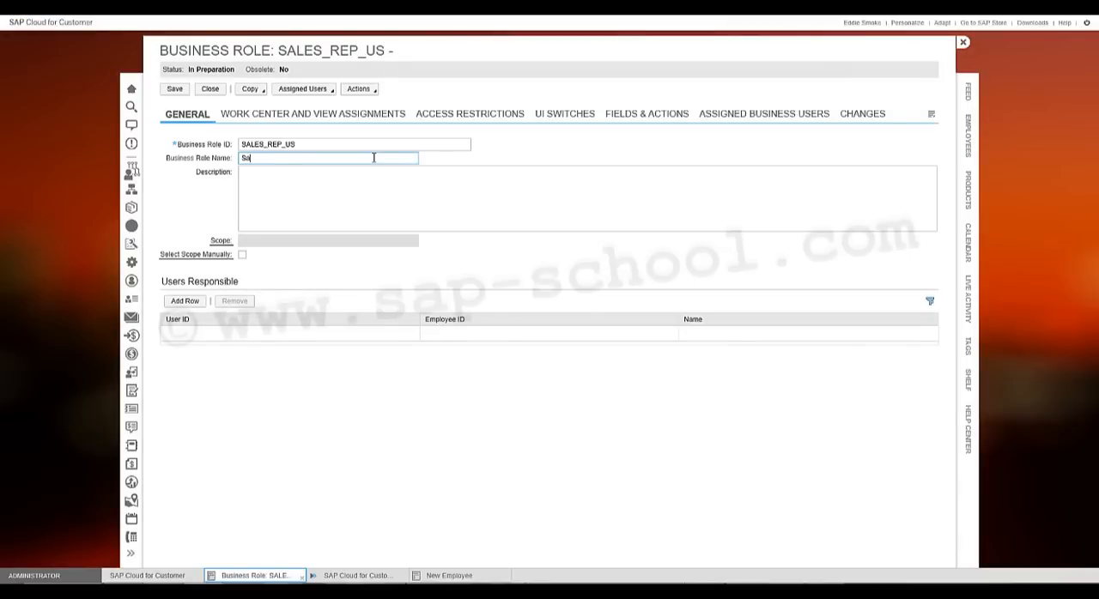
text(les Representative US)
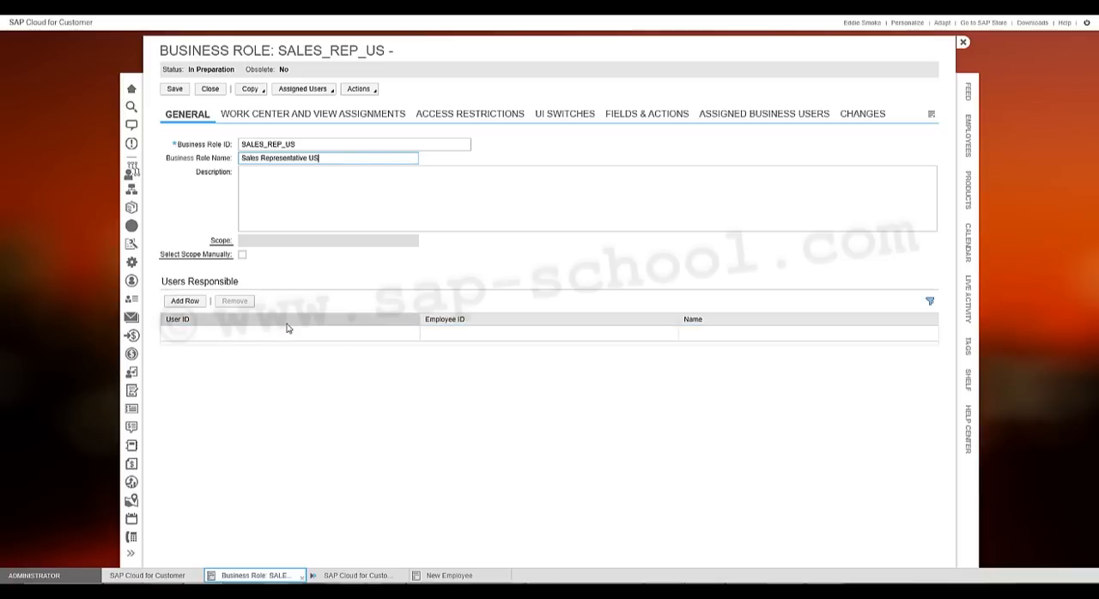
- Add ADMINISTRATION01 as a responsible user of the role, searching the user list by the administrator's first name
click(185, 302)
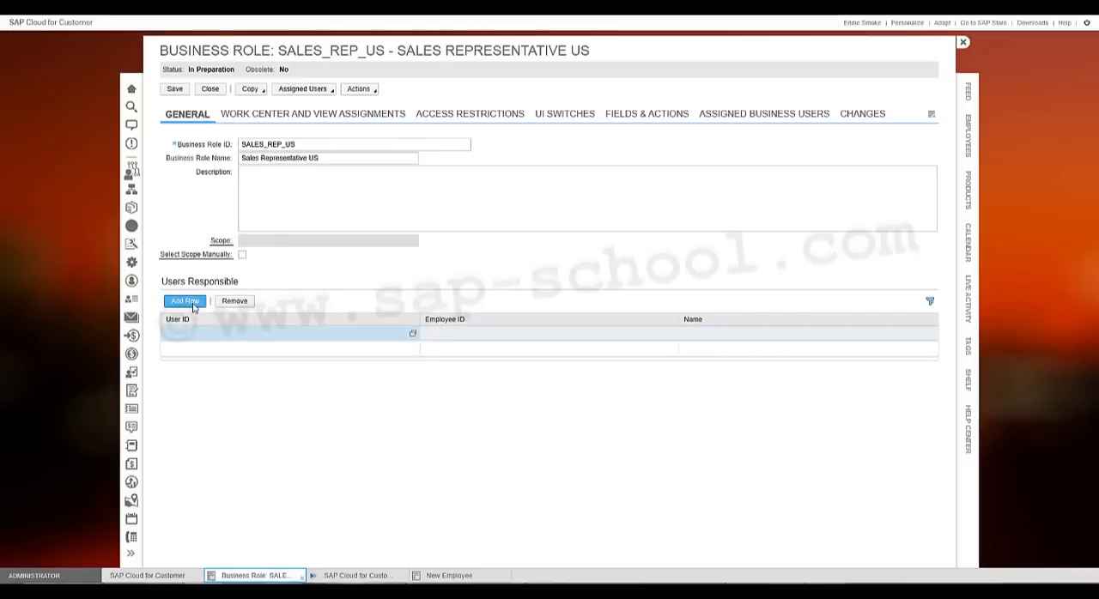
click(412, 336)
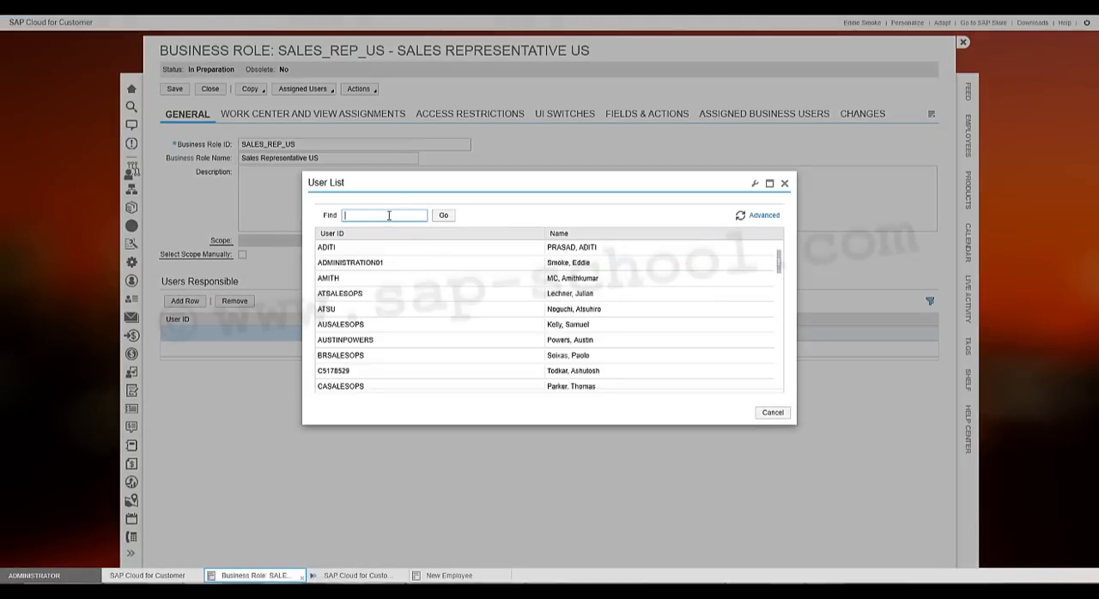
text(eddie*)
key(Return)
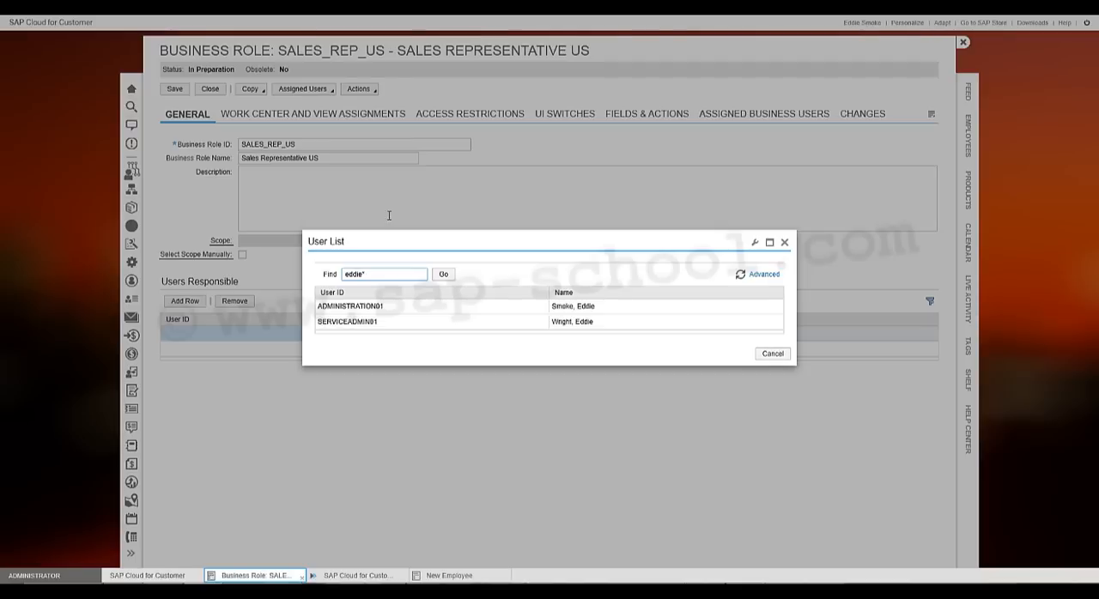
double_click(608, 310)
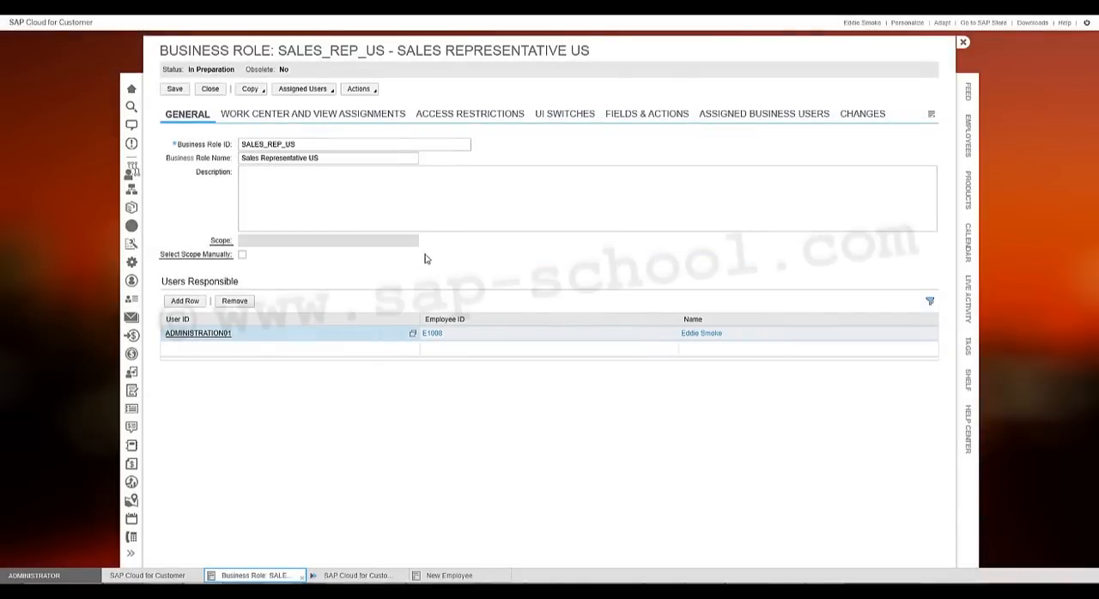
- In the role's work center and view assignments, search for "*sales*" and locate the Sales work center, dismissing the backup notification
click(353, 121)
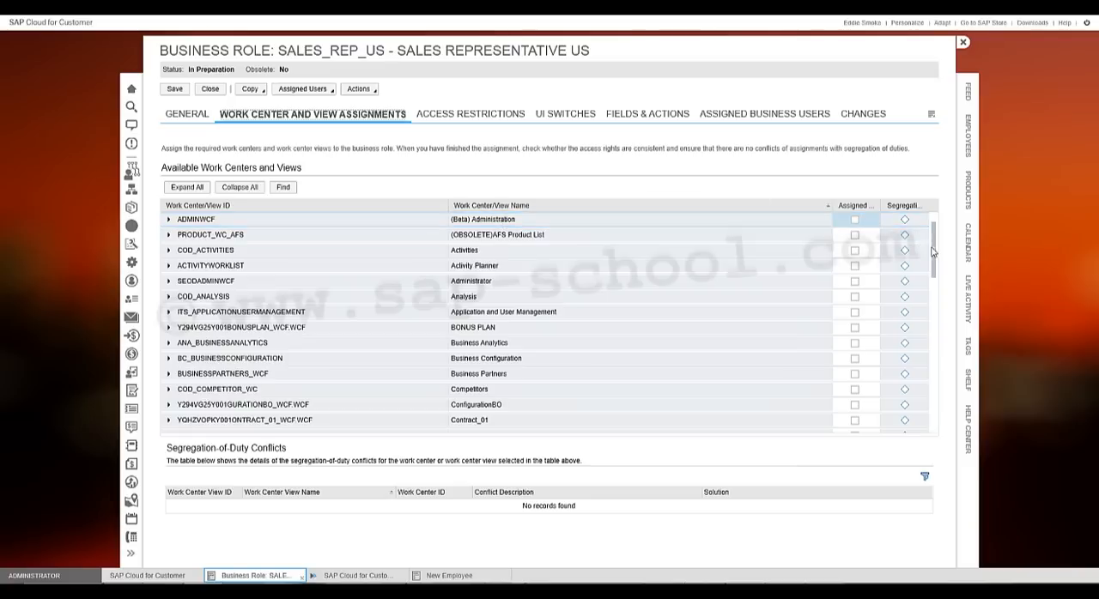
drag(932, 255, 940, 403)
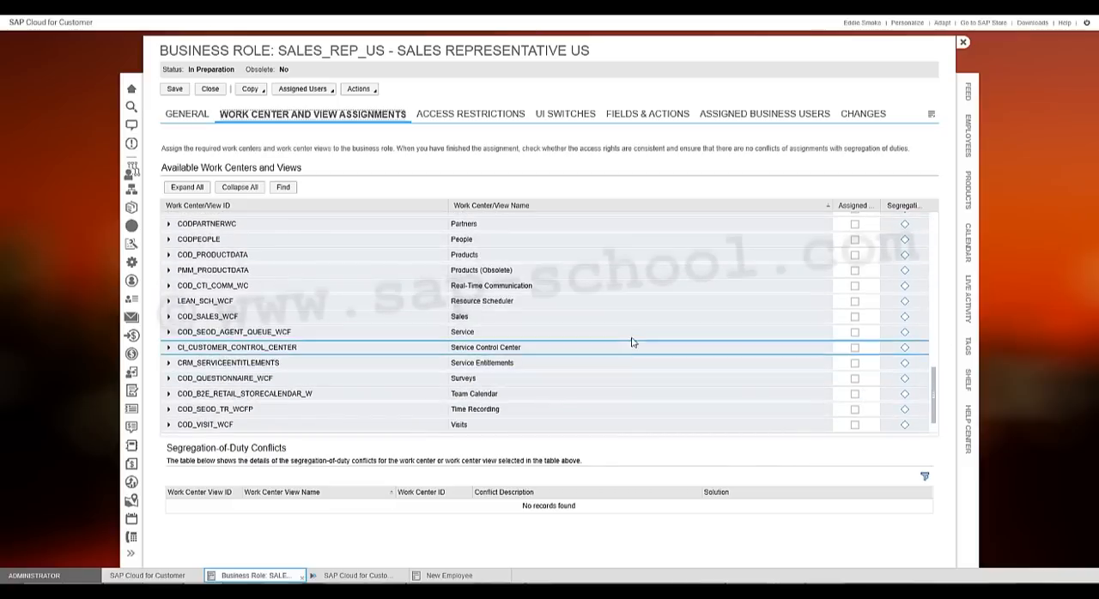
click(292, 188)
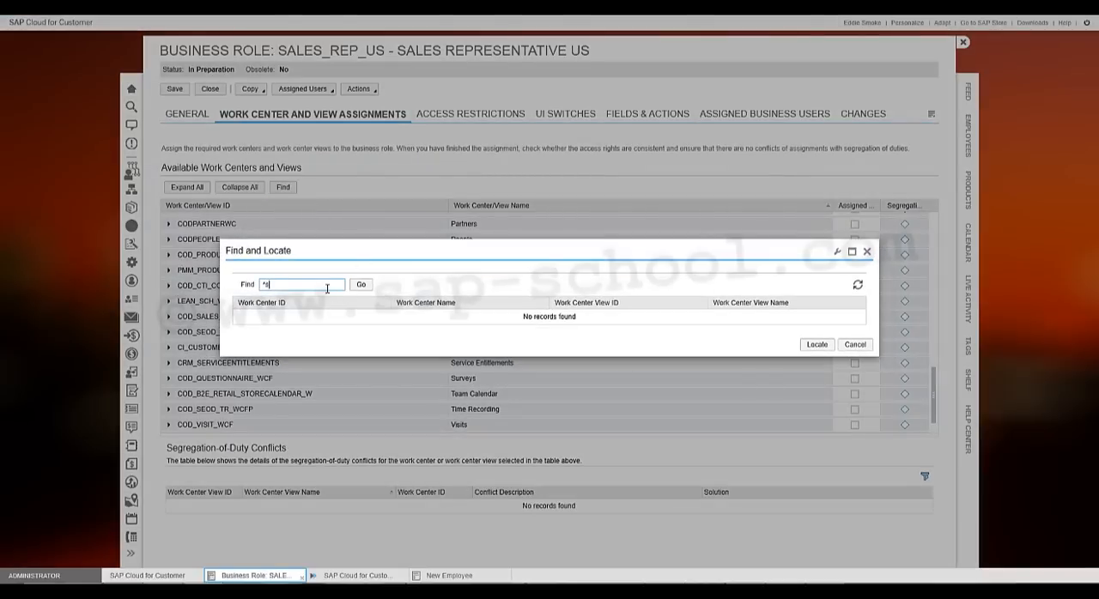
text(*sales*)
key(Return)
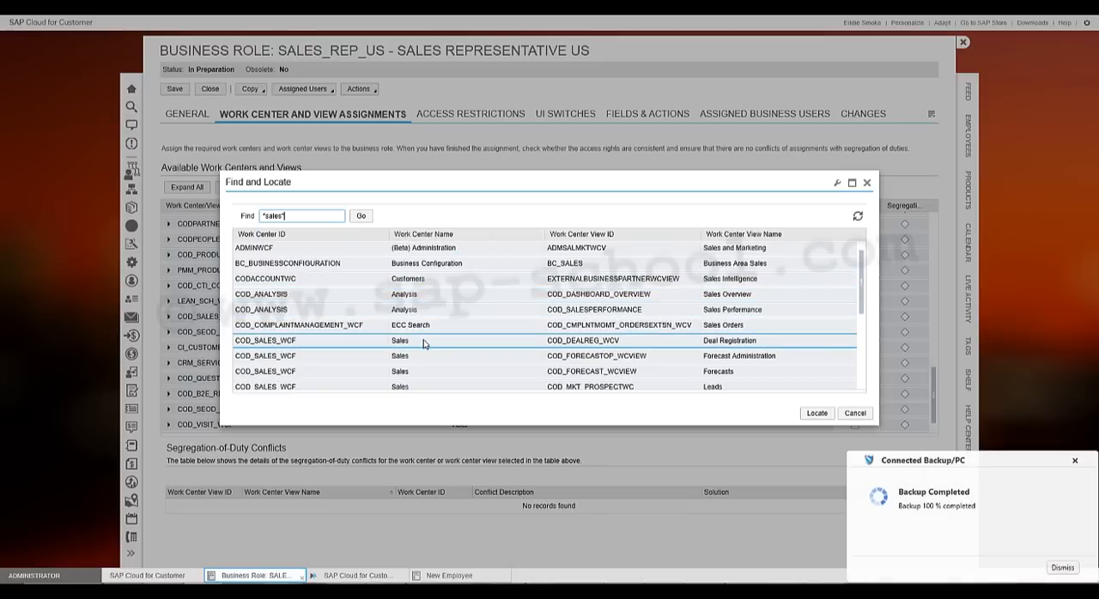
click(1074, 462)
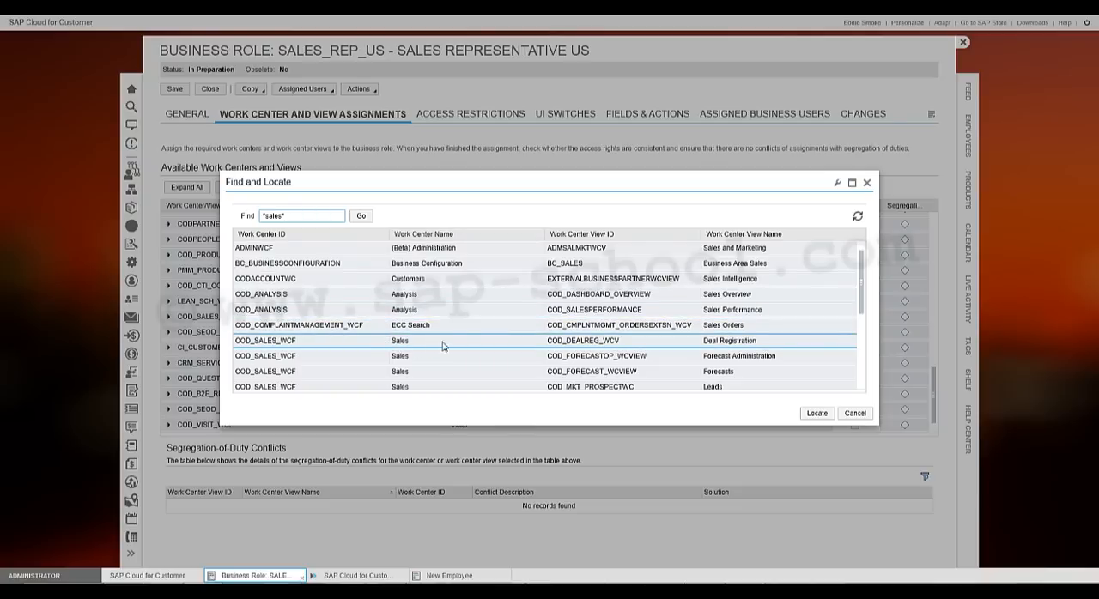
click(815, 414)
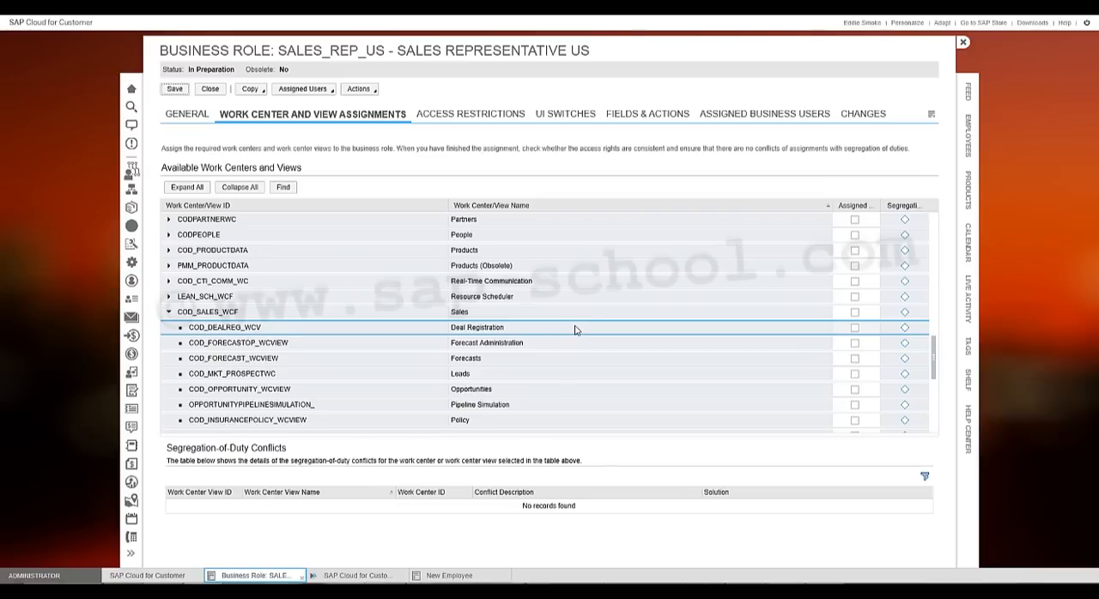
- Try assigning the whole Sales work center and only its Leads view, clearing each assignment again
scroll(575, 330, down, 1)
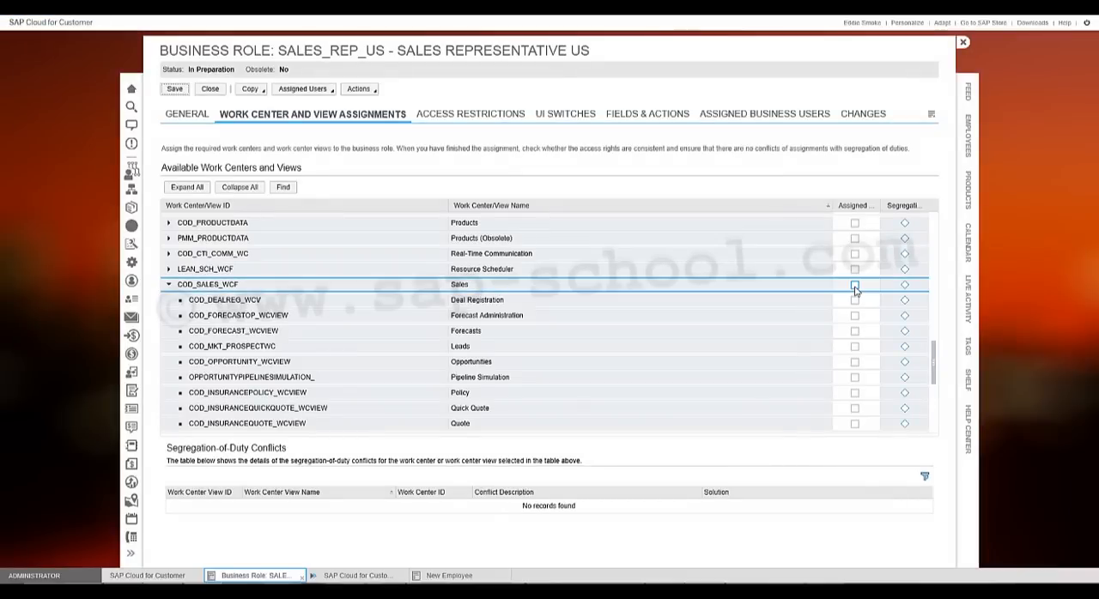
click(855, 285)
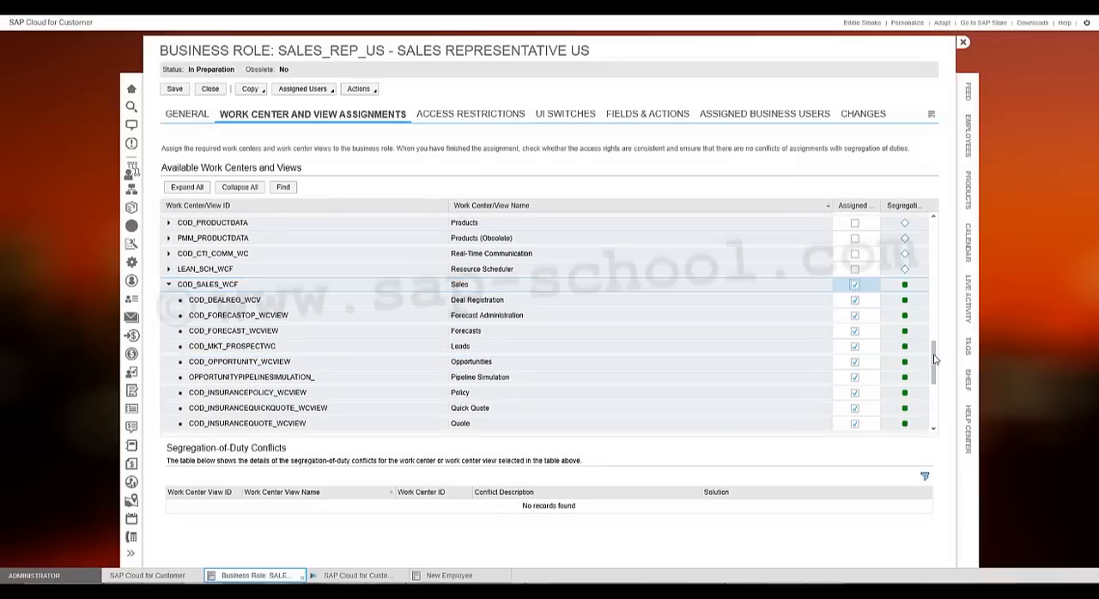
drag(933, 363, 934, 363)
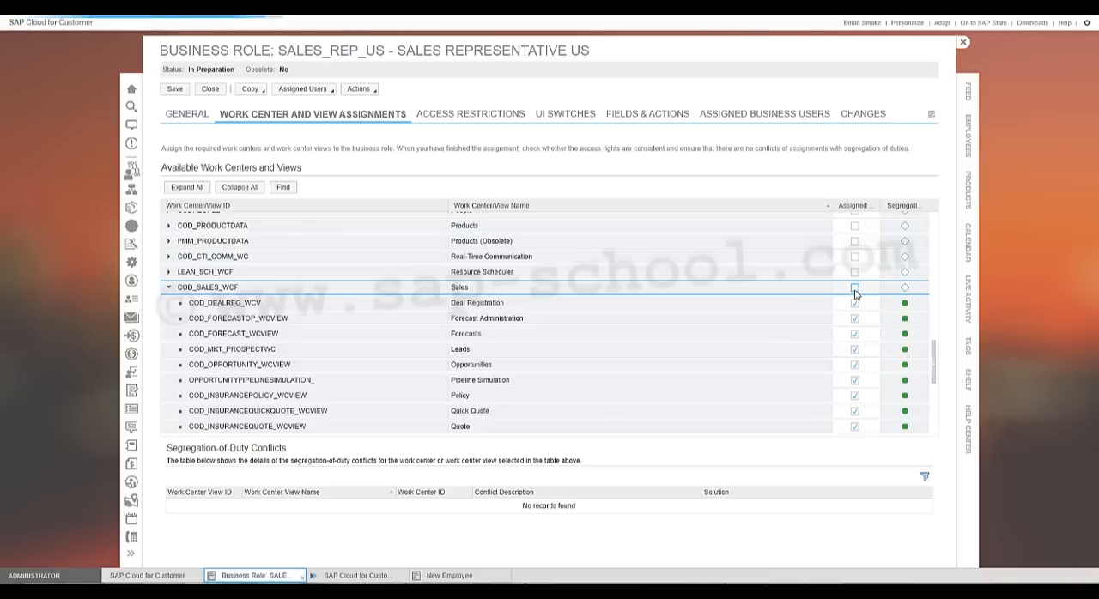
click(854, 289)
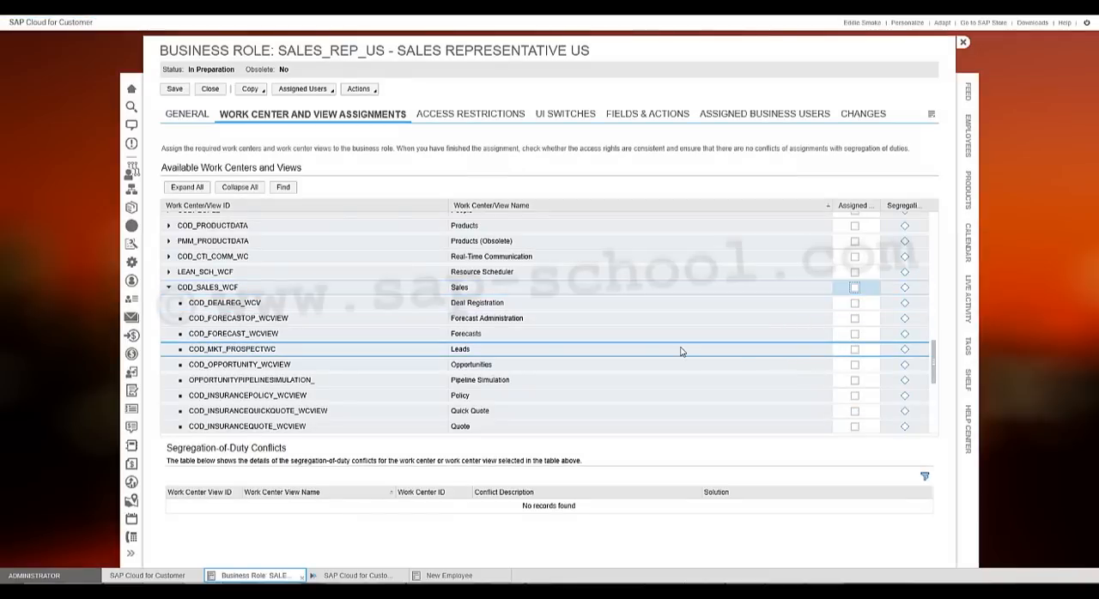
click(855, 351)
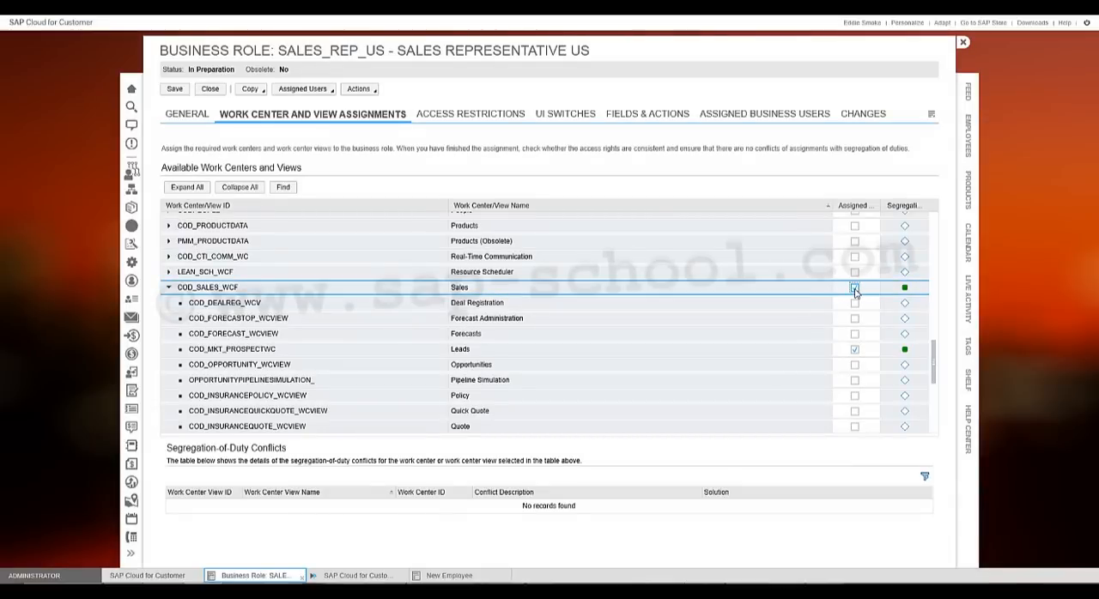
click(856, 290)
- Assign the Sales work center with all its views to the role
click(855, 290)
scroll(859, 337, down, 2)
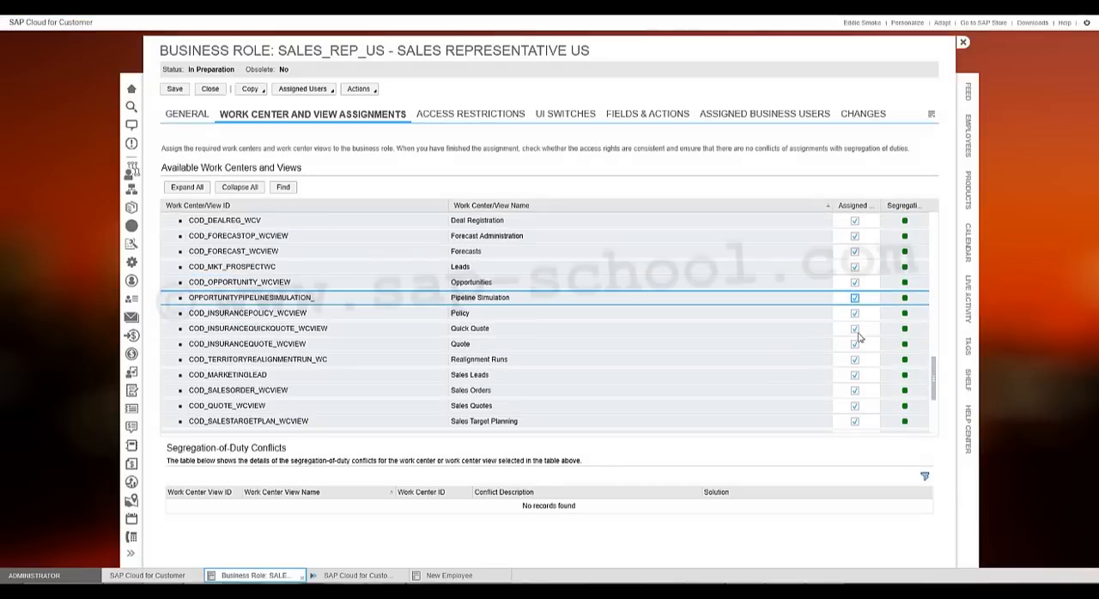
scroll(800, 339, down, 1)
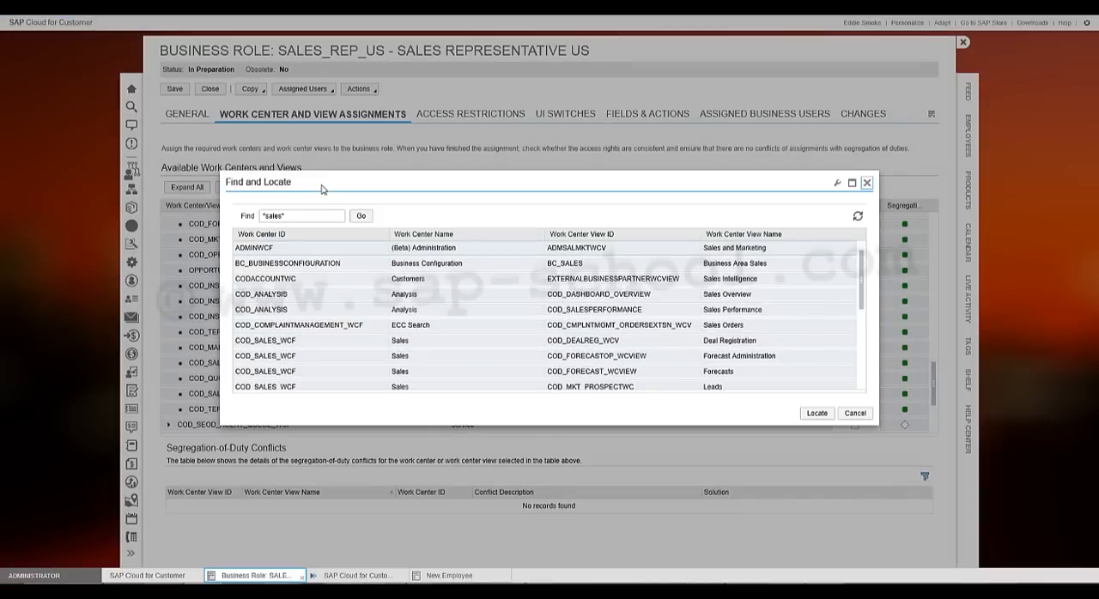
- Search the available work centers for "*activities*" and locate the Activity Lists view of the Activities work center
click(302, 218)
drag(259, 220, 231, 214)
text(*a)
key(Return)
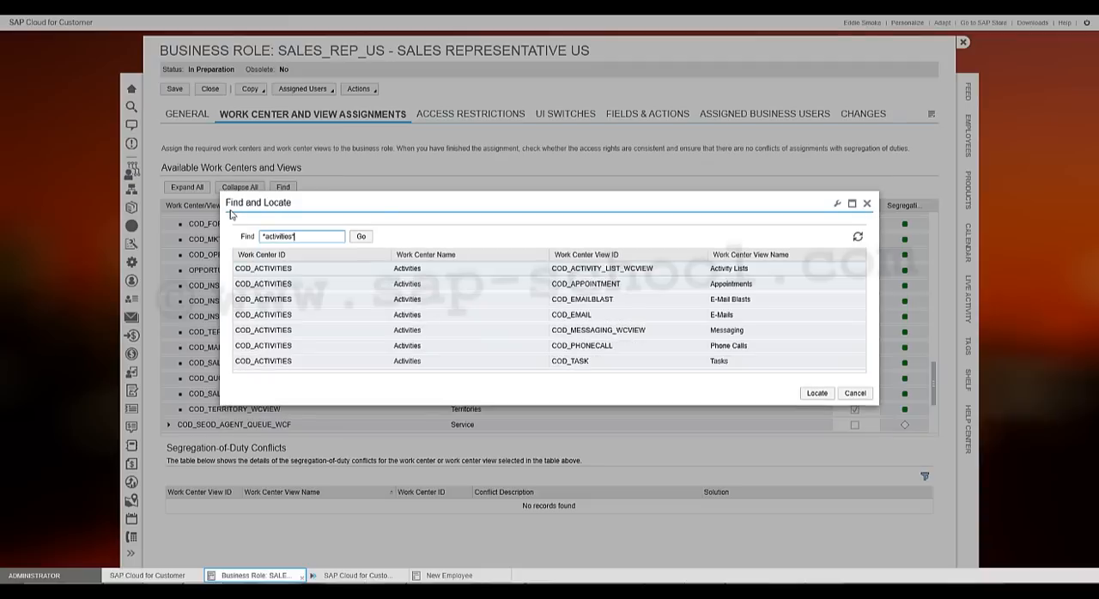
click(335, 270)
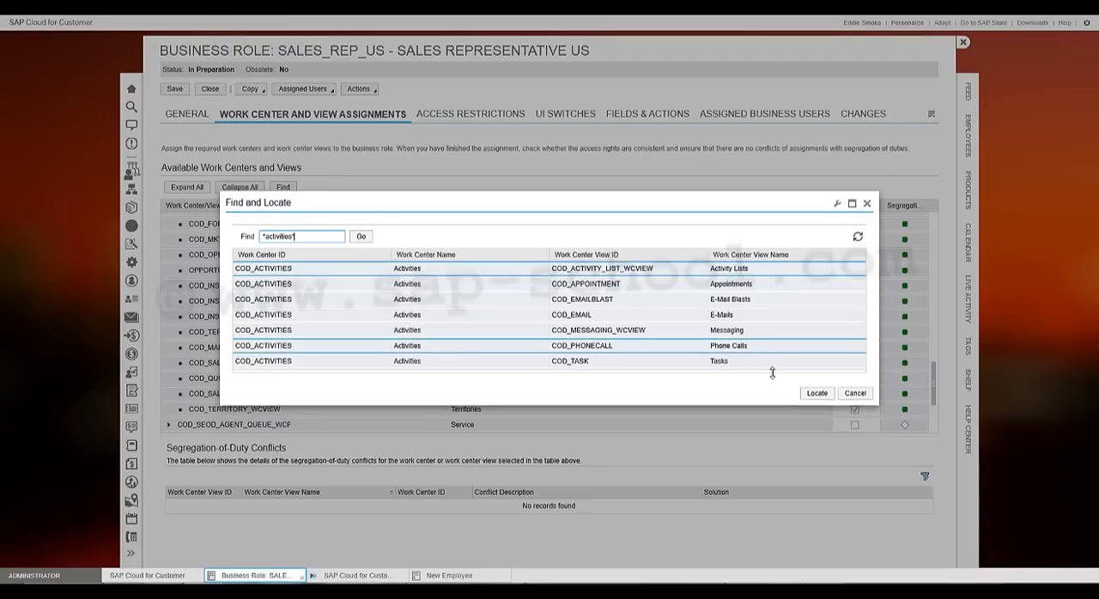
click(812, 393)
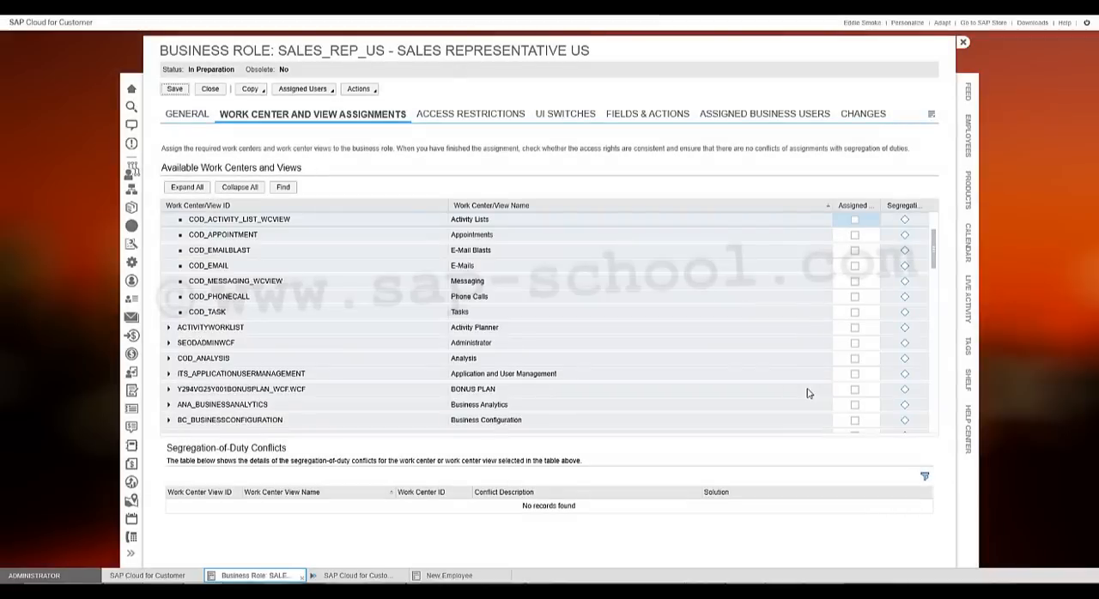
- Assign the Activities work center with all its views to the role
scroll(658, 226, up, 1)
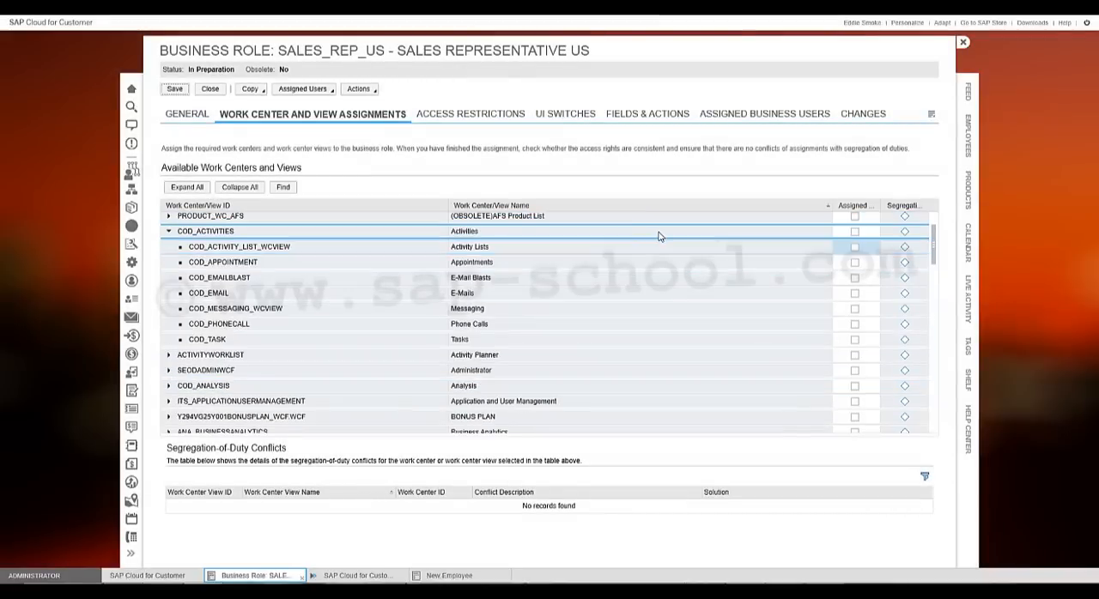
click(661, 234)
click(855, 232)
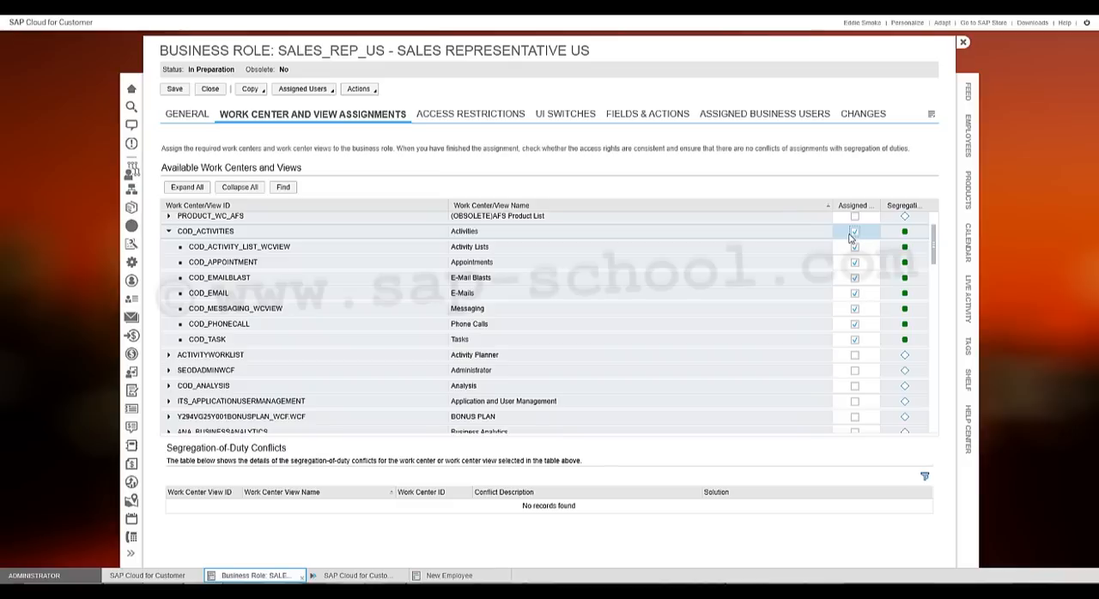
- Find the Customers work center by searching for "*customer*", locate its Accounts view, and assign the work center with all its views
click(285, 189)
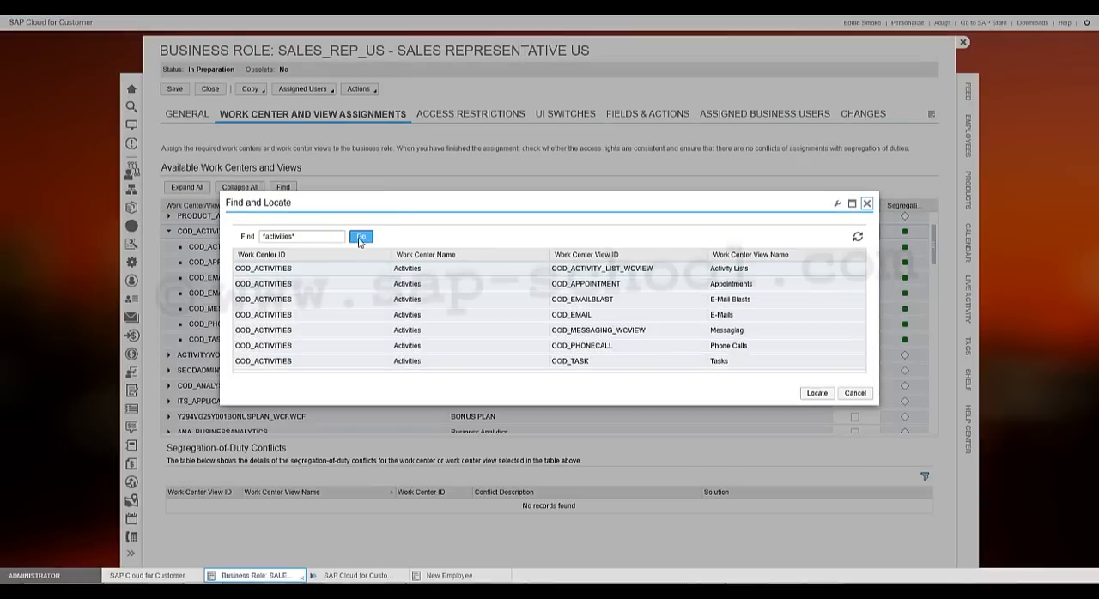
drag(311, 237, 258, 239)
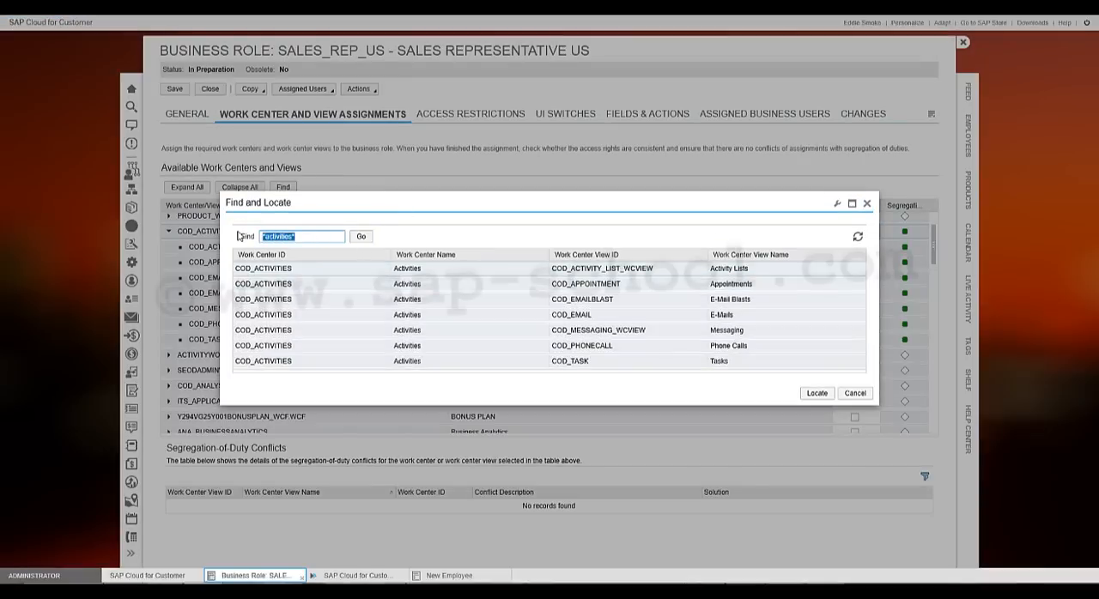
text(*customer*)
key(Return)
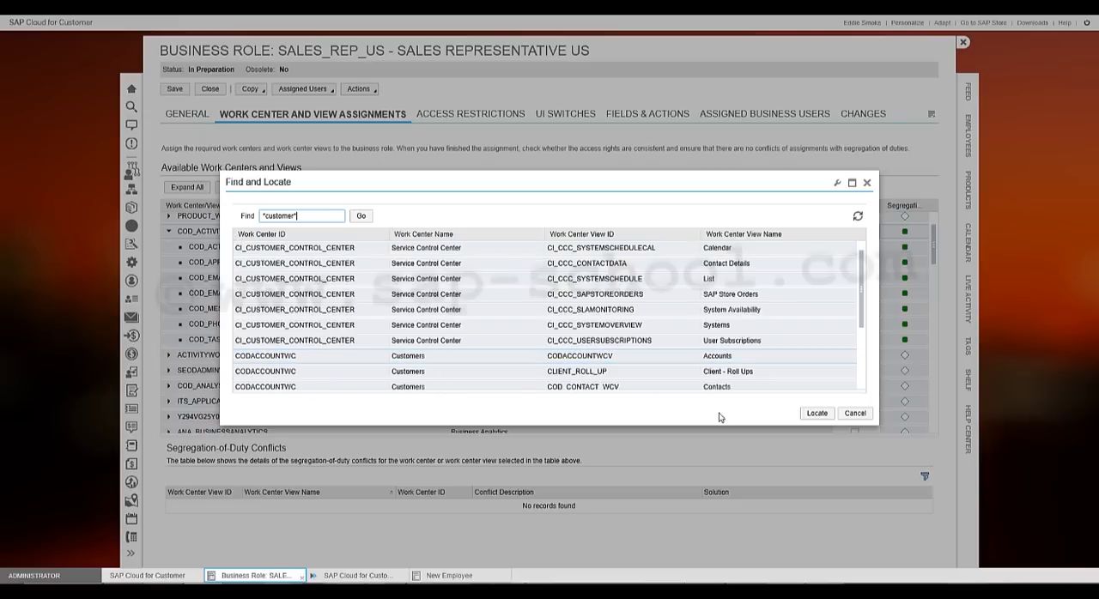
click(817, 413)
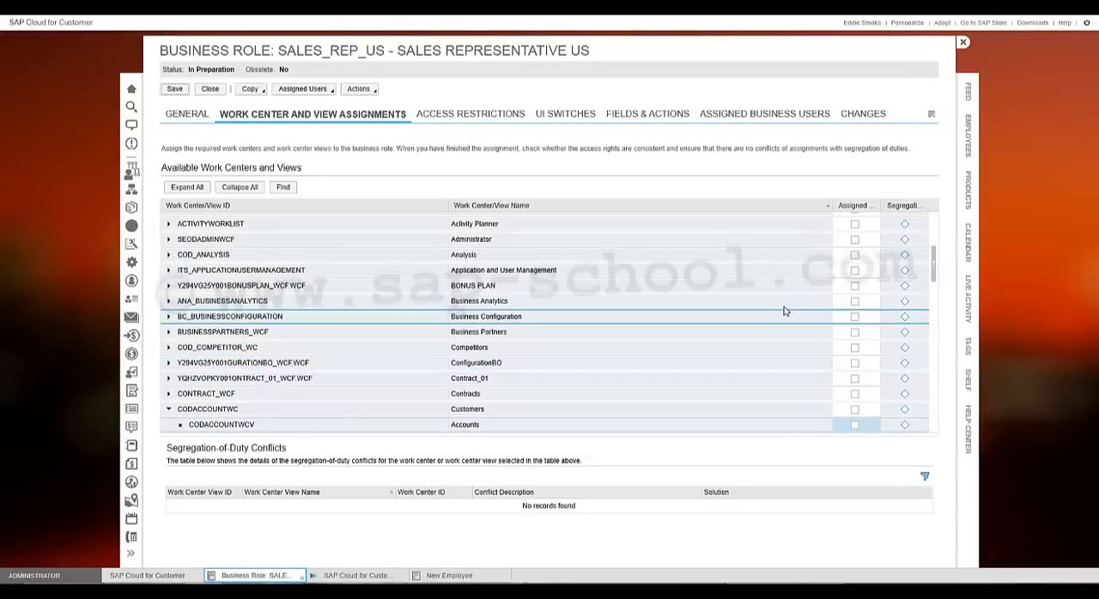
click(662, 412)
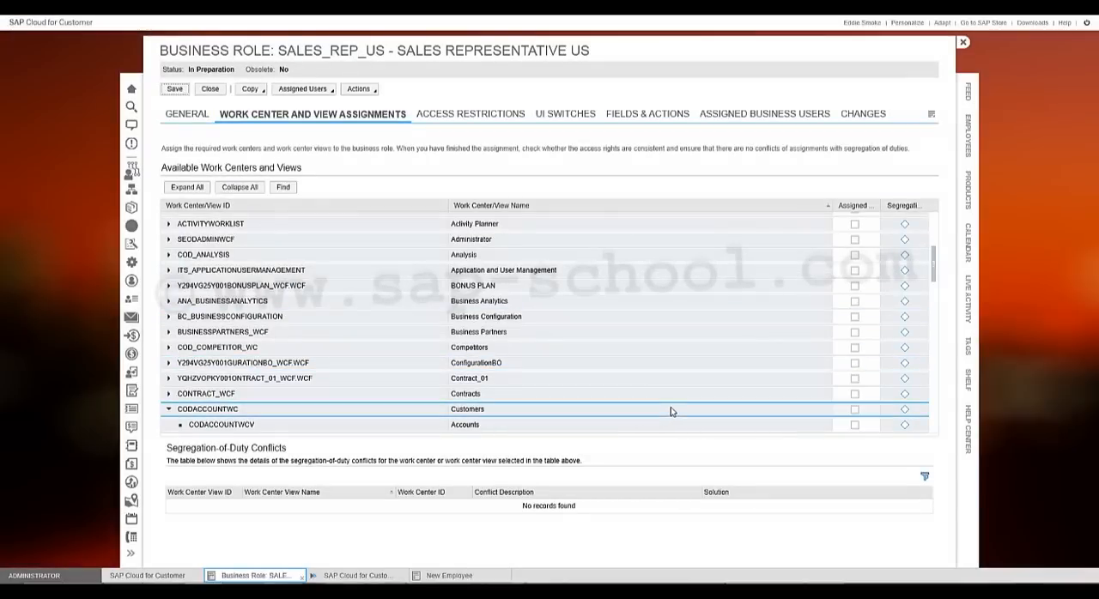
scroll(867, 391, down, 1)
scroll(869, 384, down, 1)
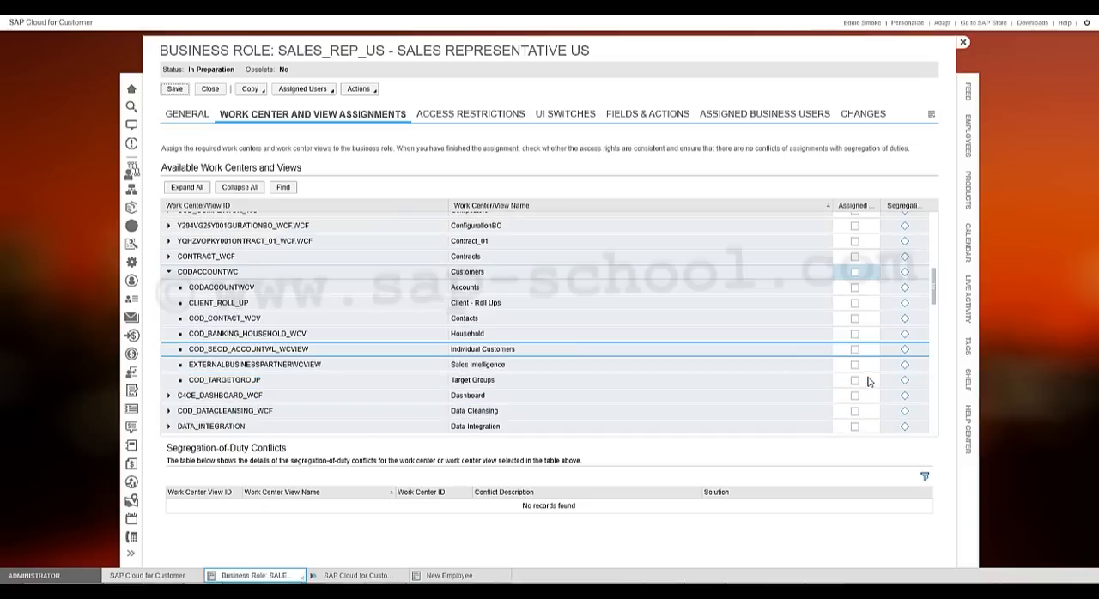
click(855, 274)
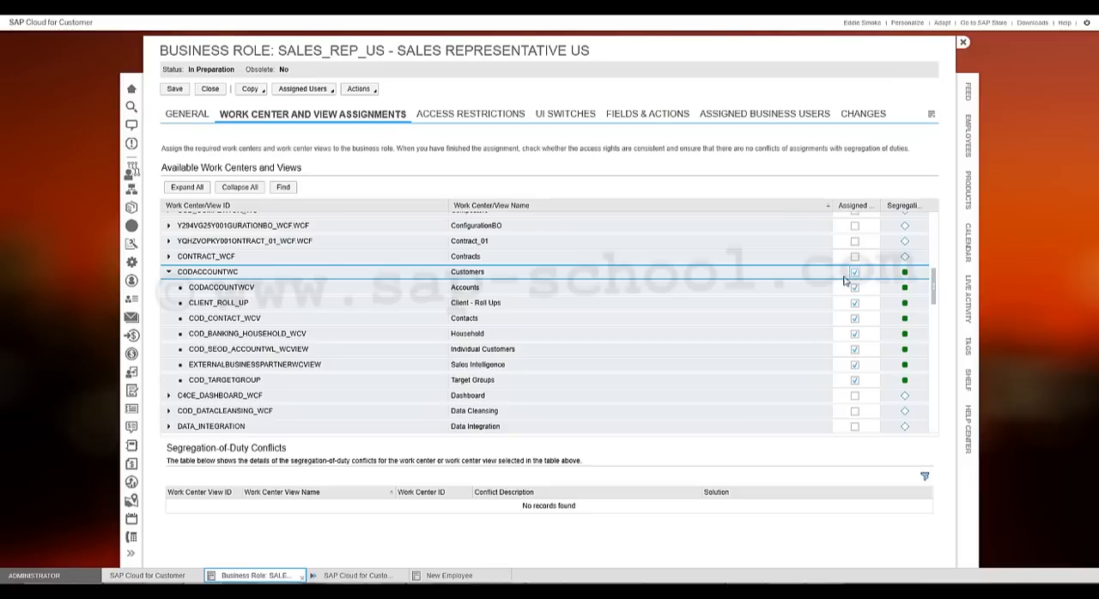
- Search for "*products*", locate the Discount List view, and assign the whole Products work center to the role
click(282, 188)
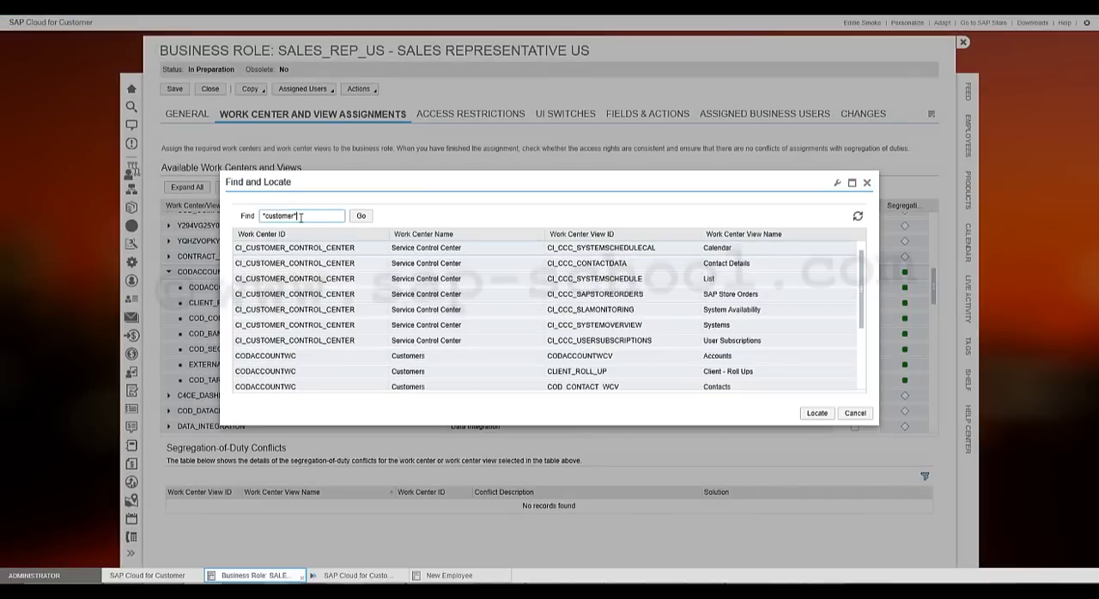
drag(298, 216, 247, 217)
text(*)
key(Return)
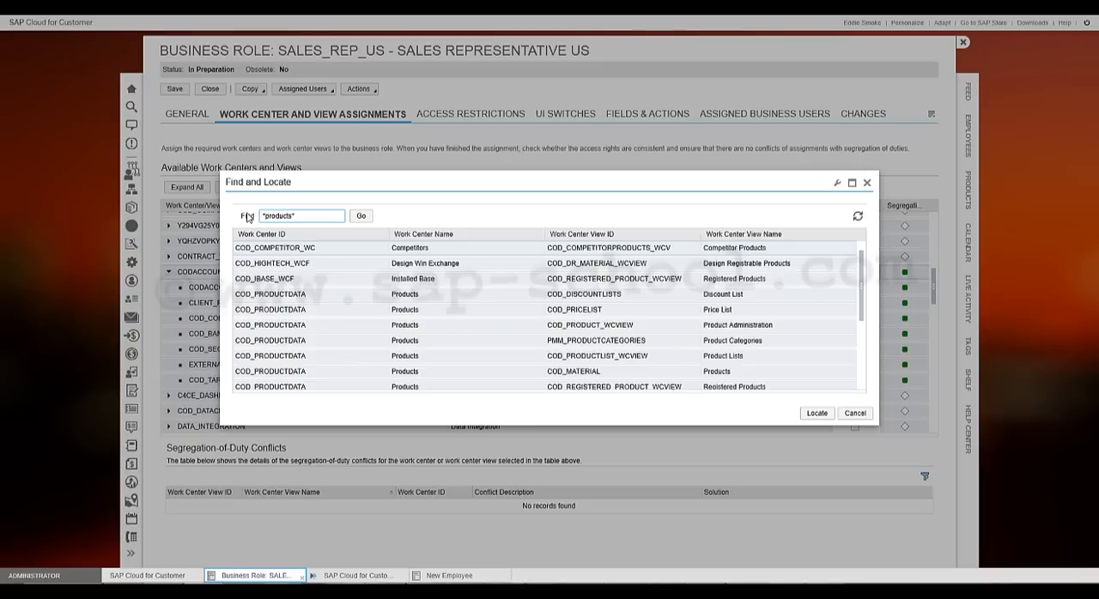
click(550, 298)
click(822, 415)
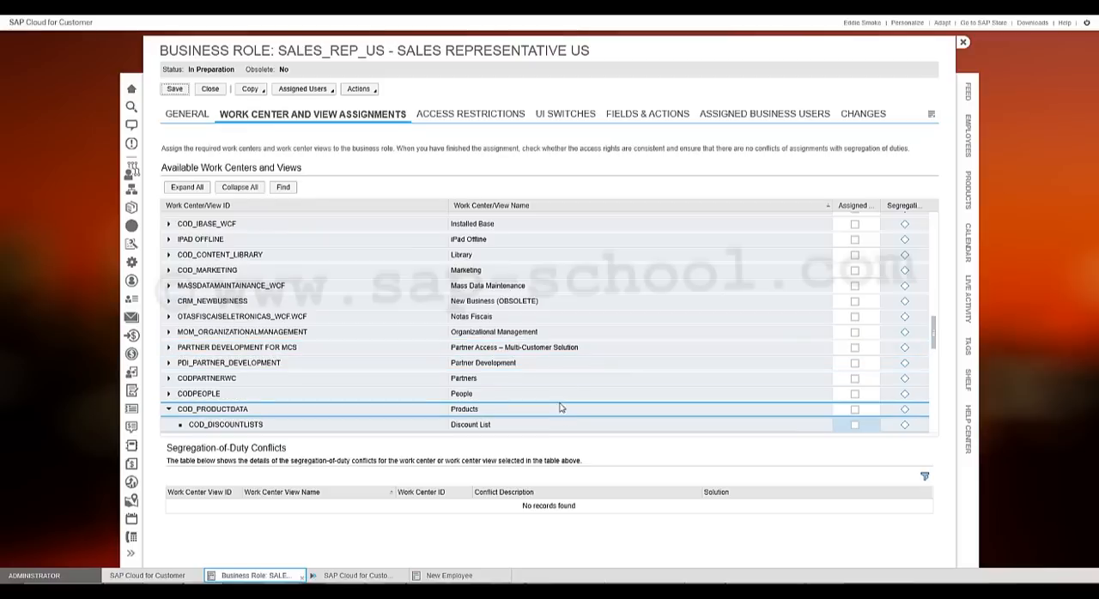
click(854, 411)
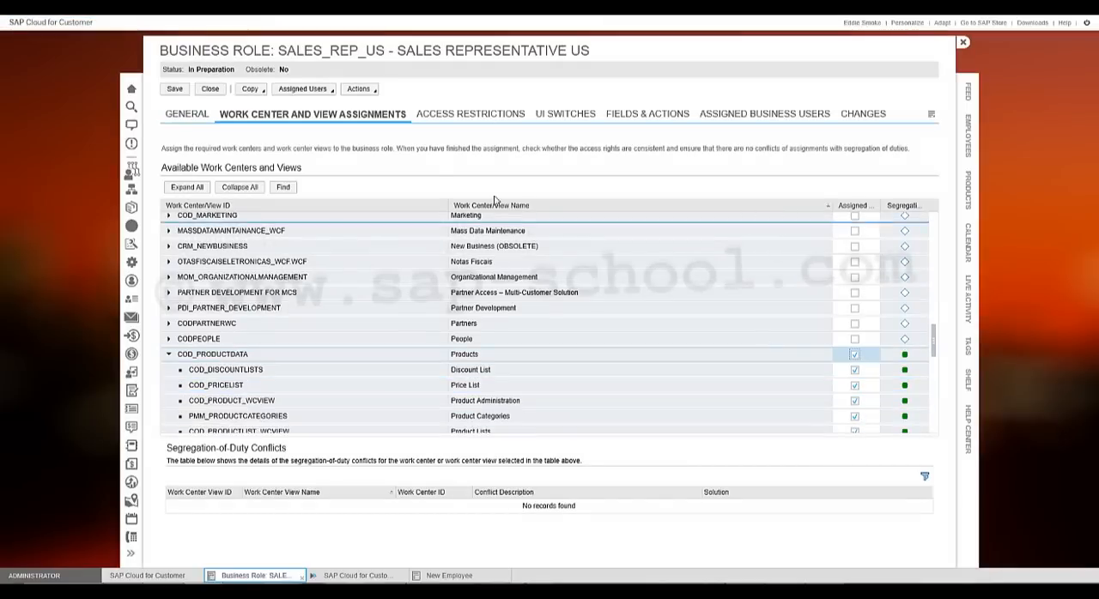
- Locate the Competitors work center by searching for "*competitors*" and assign it with all its views to the role
click(285, 187)
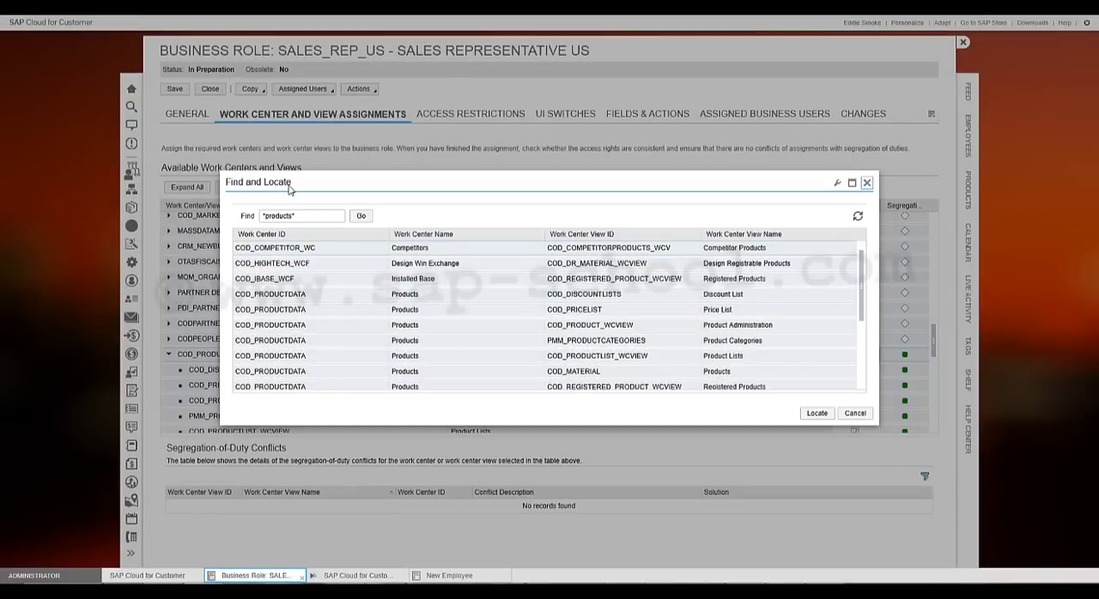
drag(305, 215, 241, 221)
text(*competito)
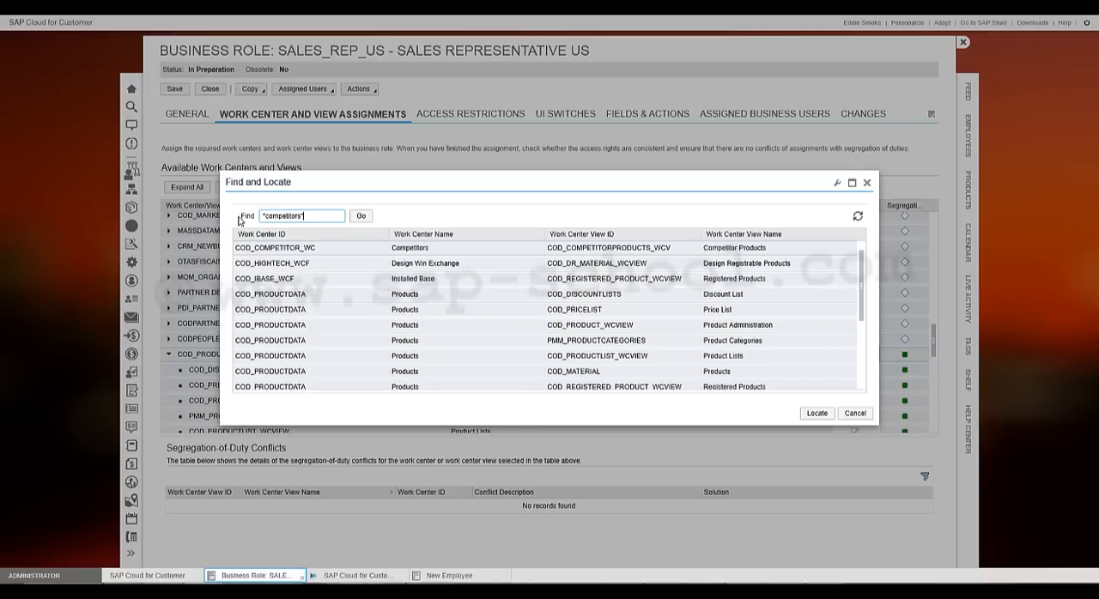
key(Return)
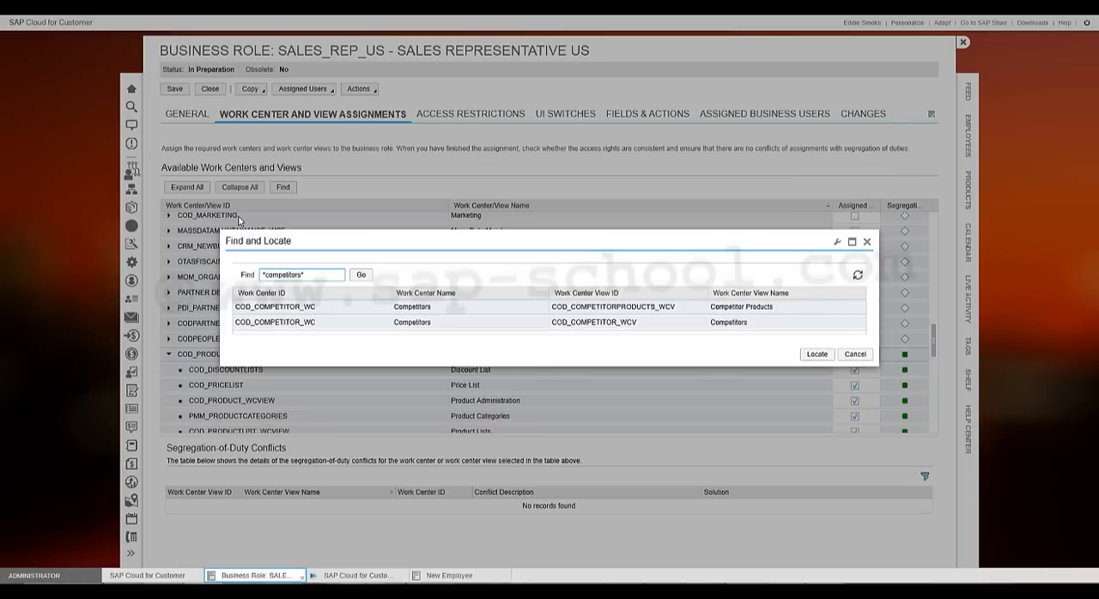
click(816, 353)
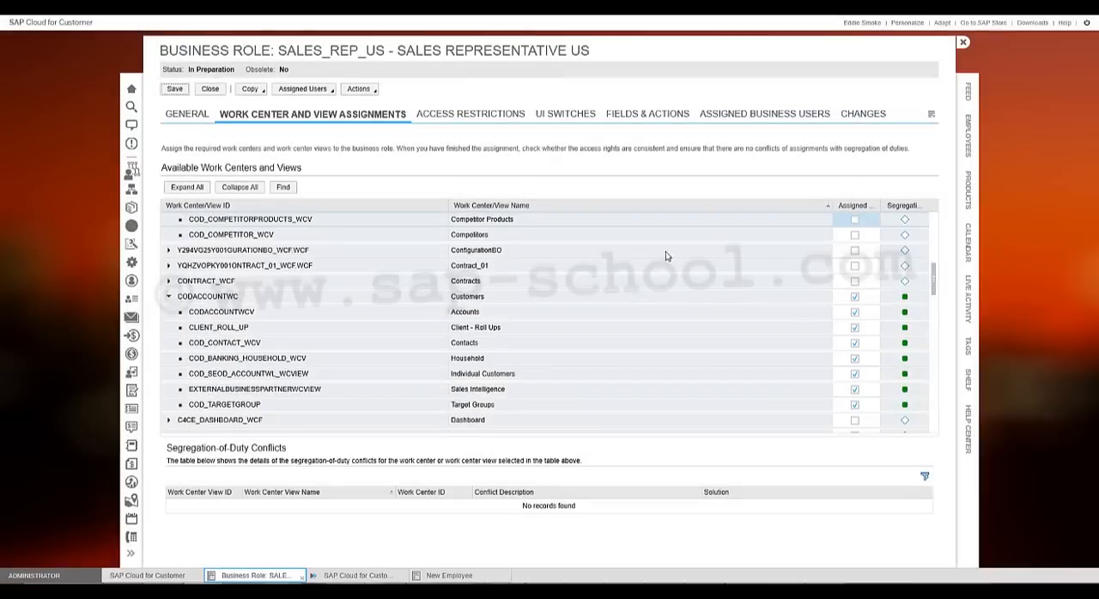
scroll(825, 251, up, 1)
click(857, 234)
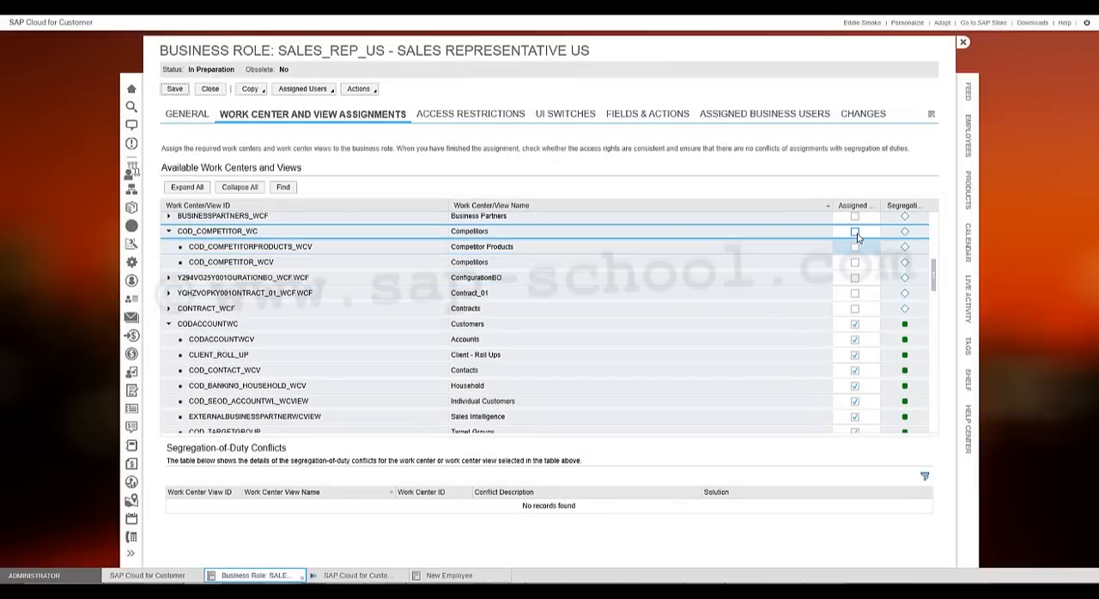
click(855, 232)
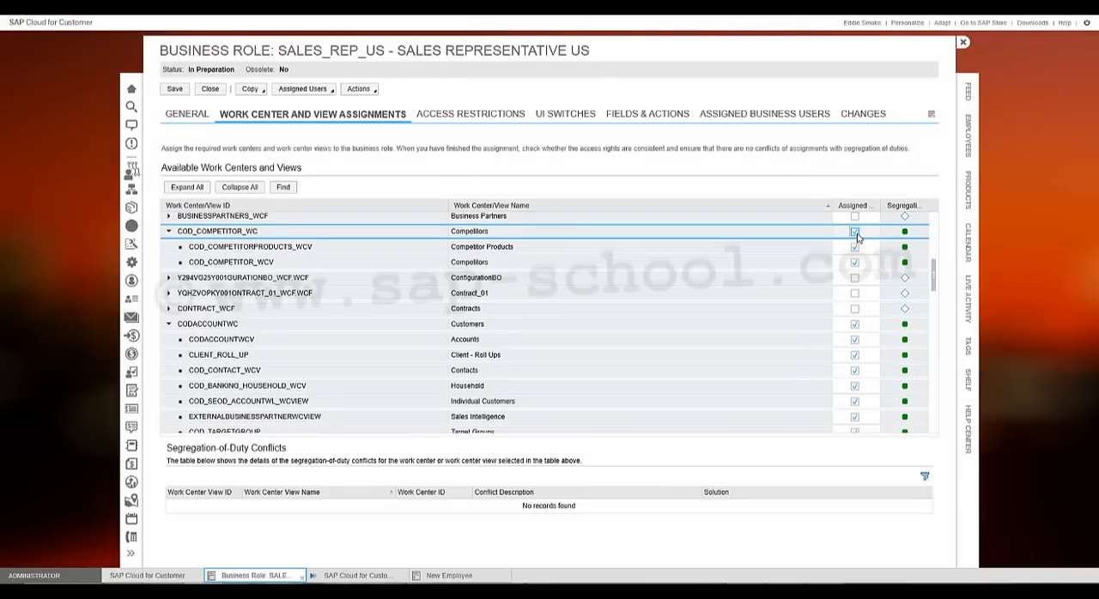
- Locate the Analysis work center by searching for "*analysis*" and assign it with all its views to the role
click(298, 191)
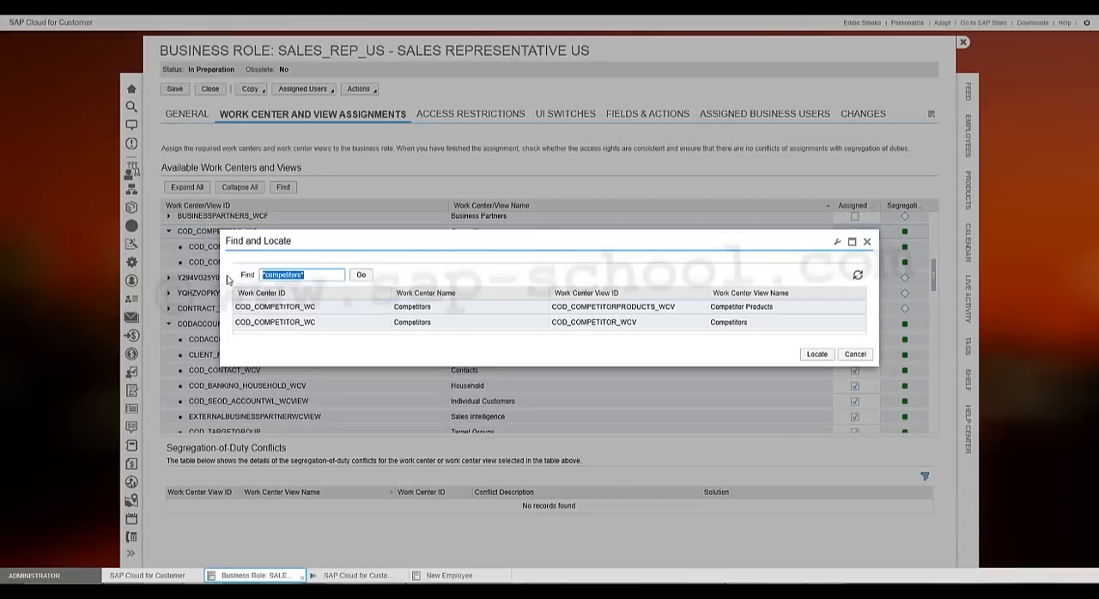
text(*analysis*)
key(Return)
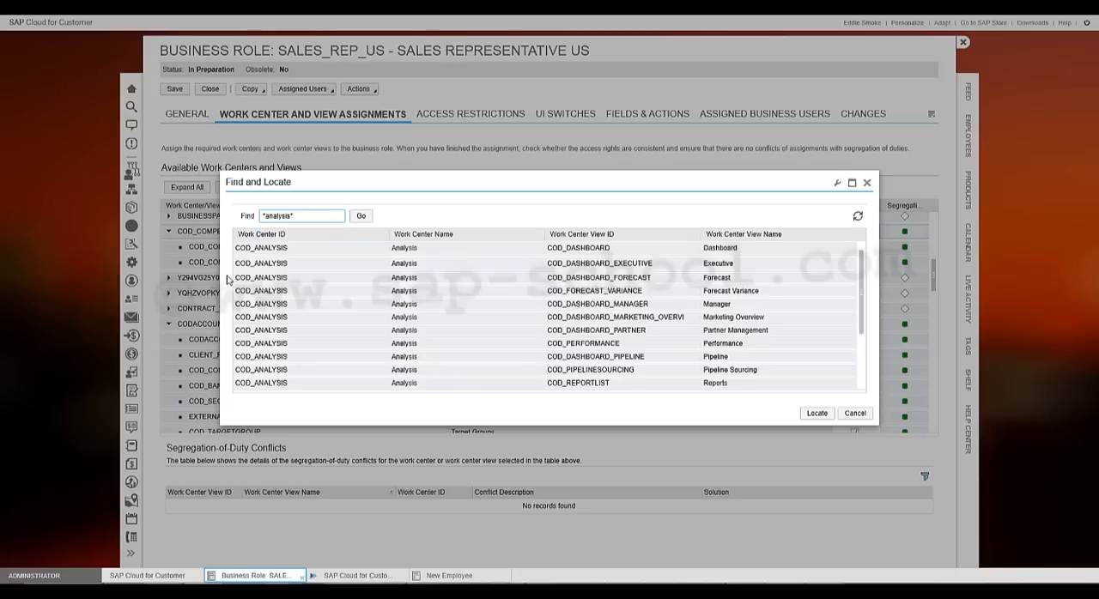
click(821, 414)
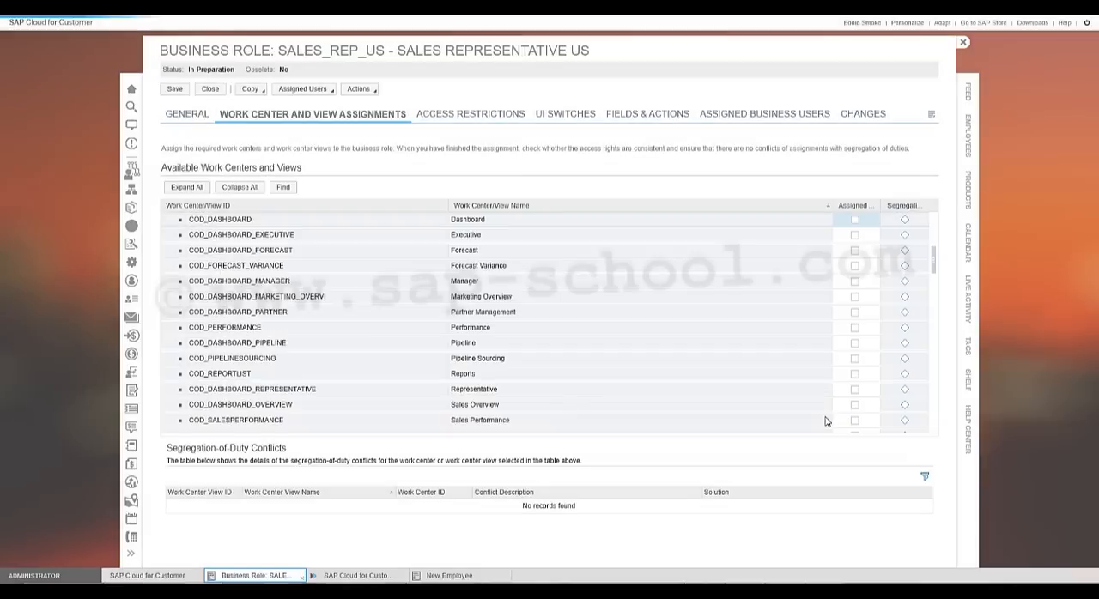
scroll(678, 300, up, 2)
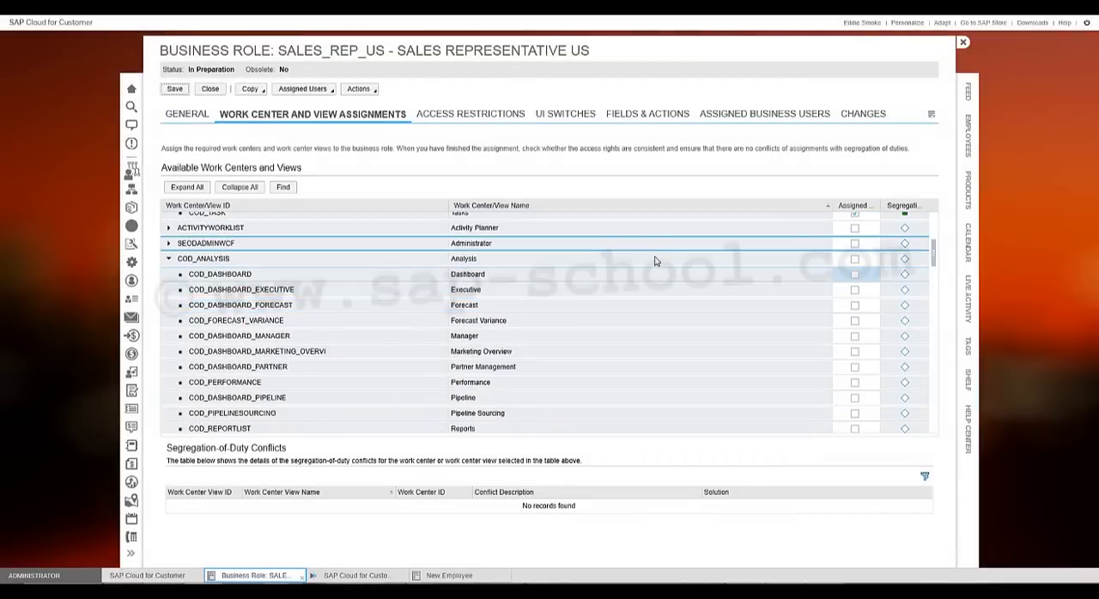
click(854, 259)
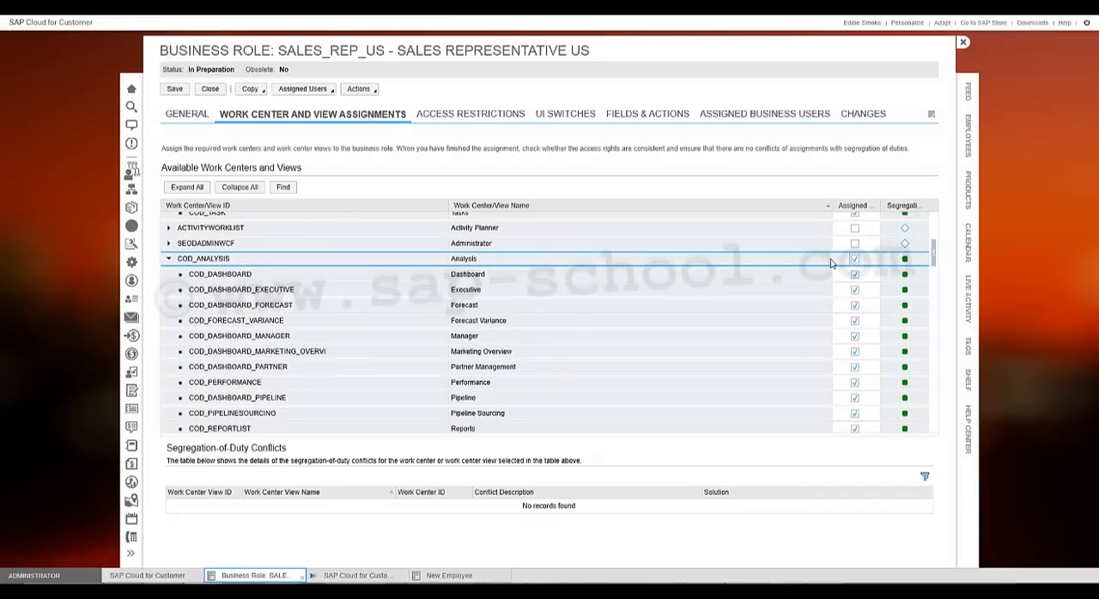
- Search the available work centers for "*feed*", locate the Feed view, and assign it to the role
click(286, 189)
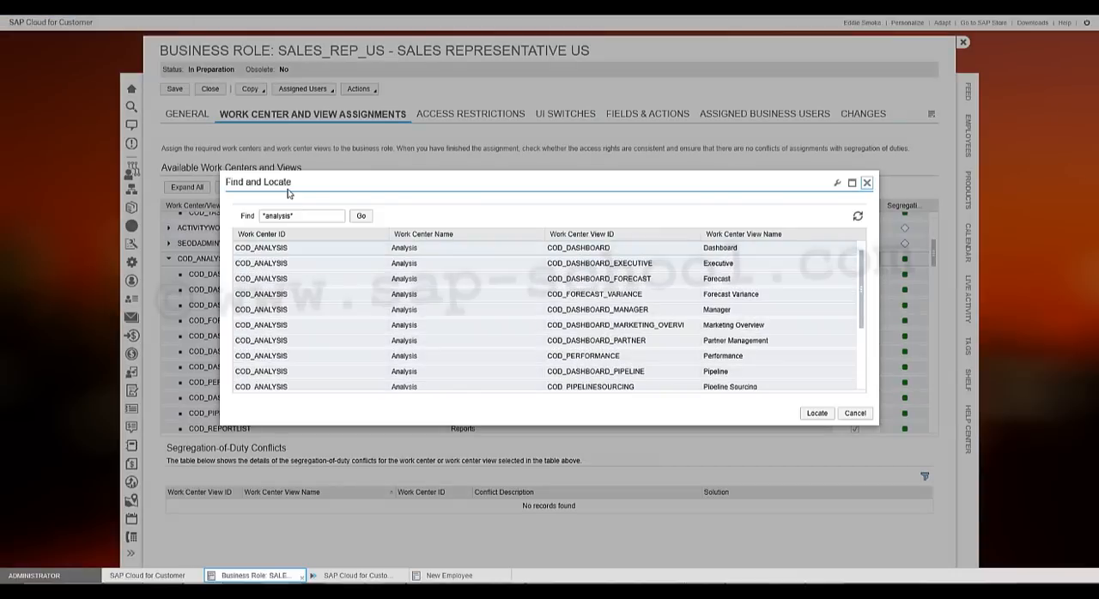
click(300, 215)
key(ctrl+a)
text(*)
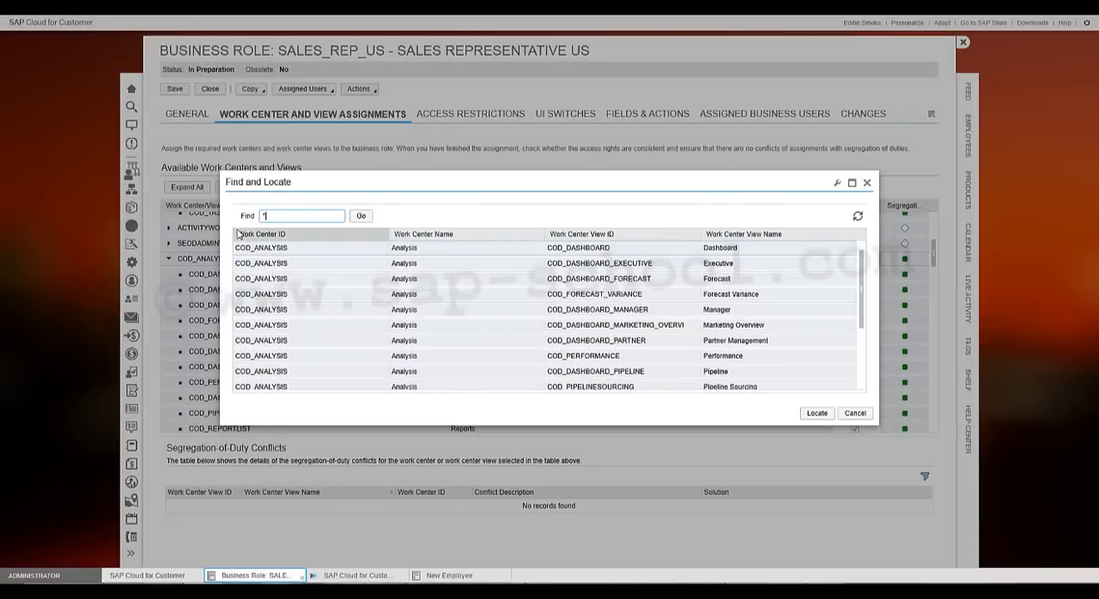
text(feed*)
key(Return)
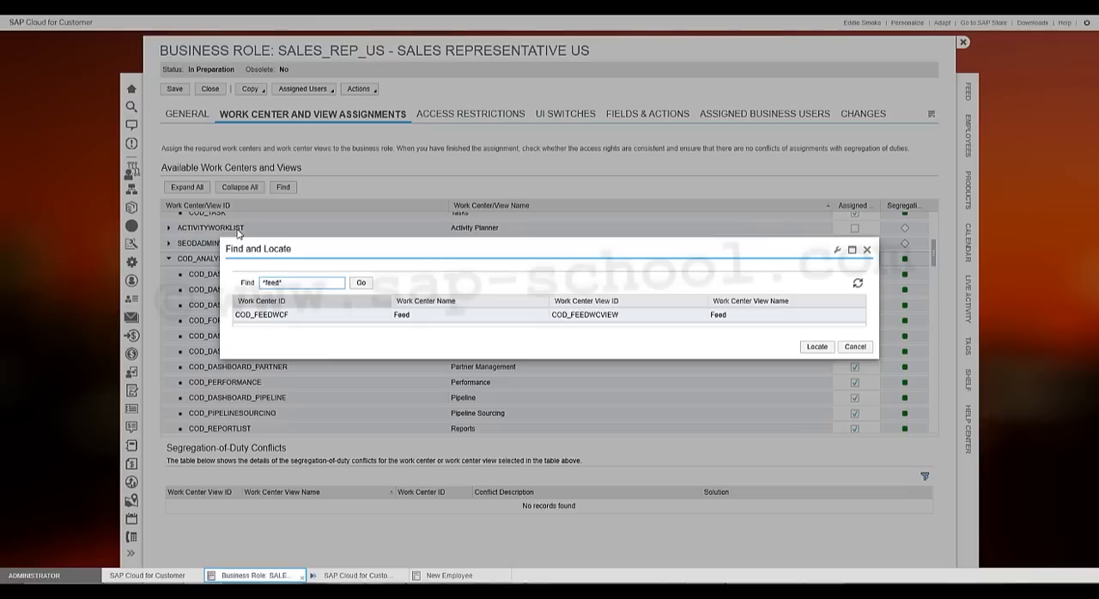
click(817, 347)
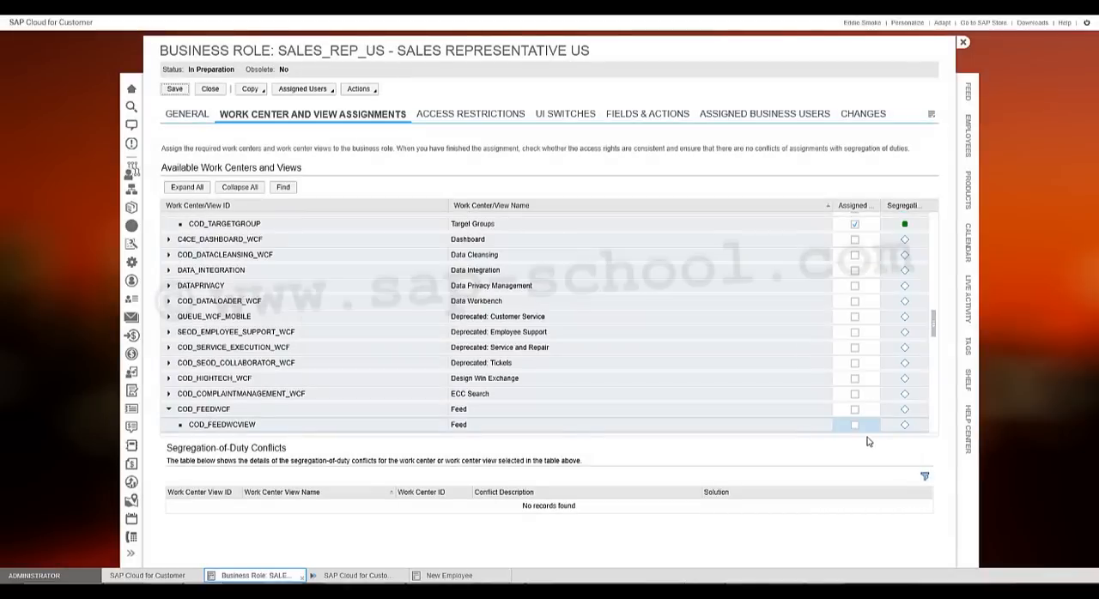
click(854, 425)
- Locate the iPad Offline work center by searching for "*ipad*" and assign it with its view to the role
click(293, 189)
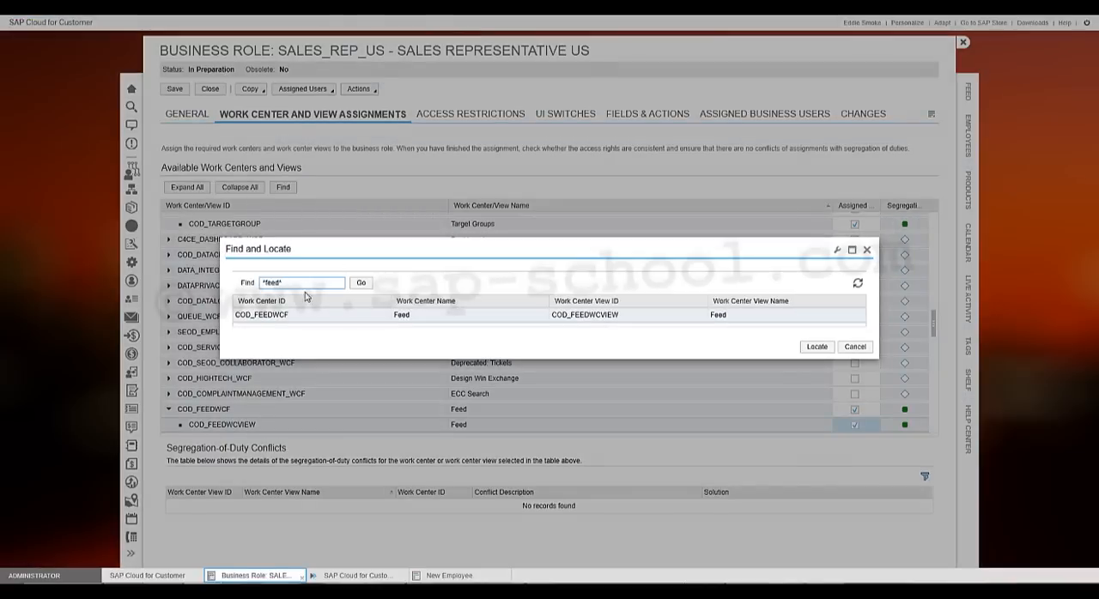
drag(305, 283, 247, 284)
text(*p)
key(Return)
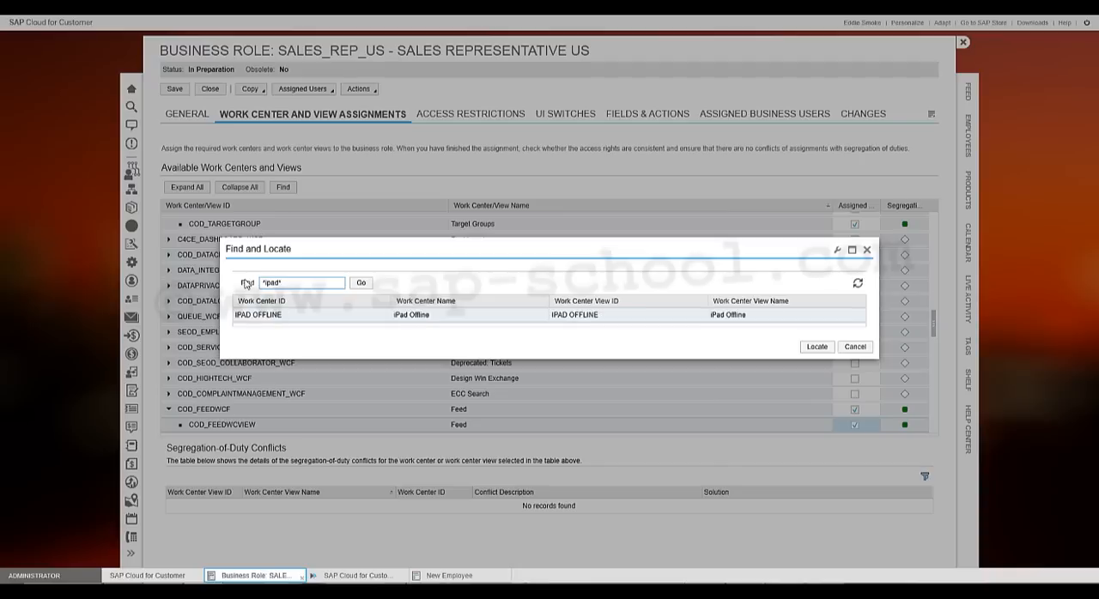
click(823, 348)
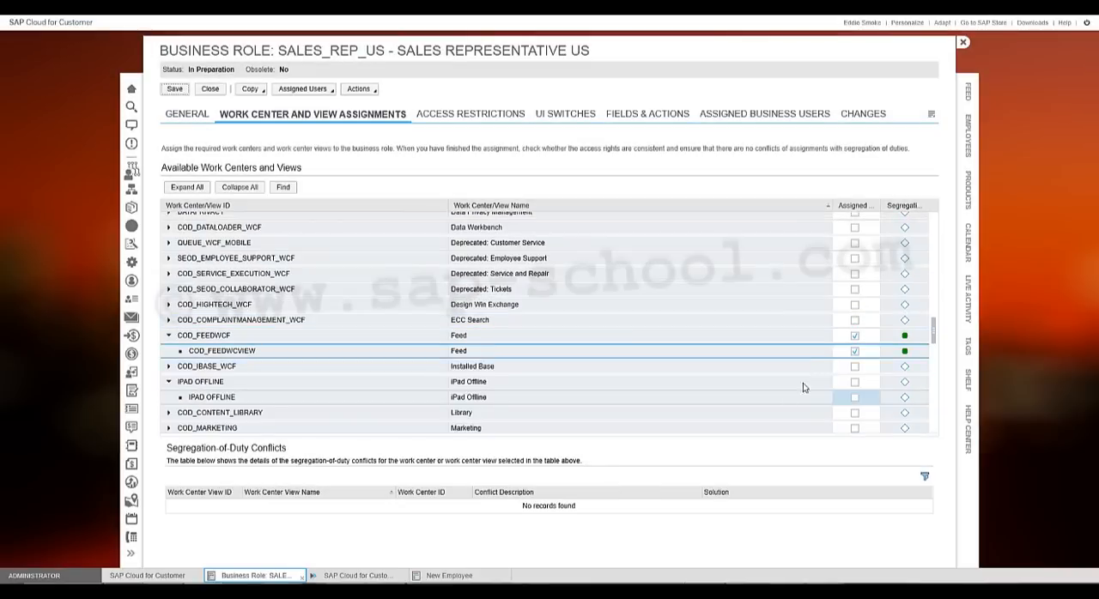
click(856, 383)
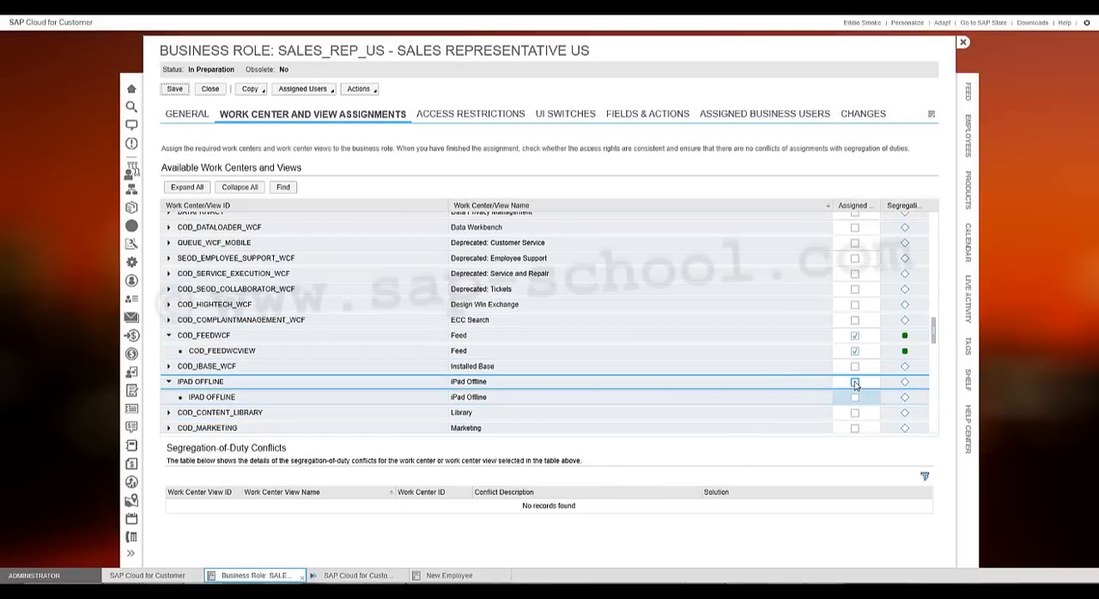
click(855, 383)
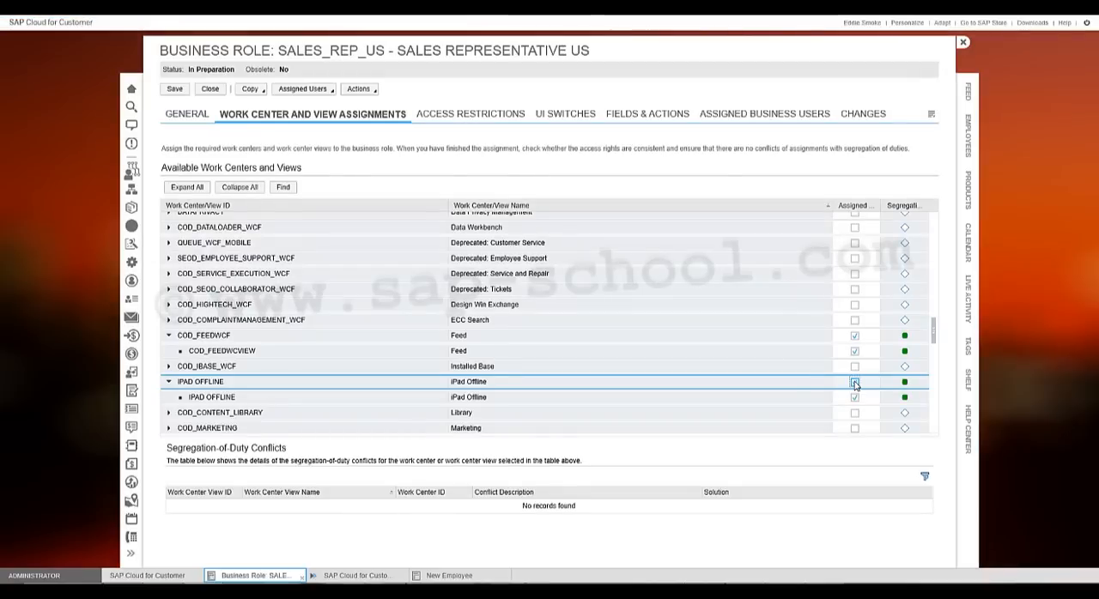
- Locate the Marketing work center by searching for "*marketing*" and assign only its Leads view to the role
click(286, 188)
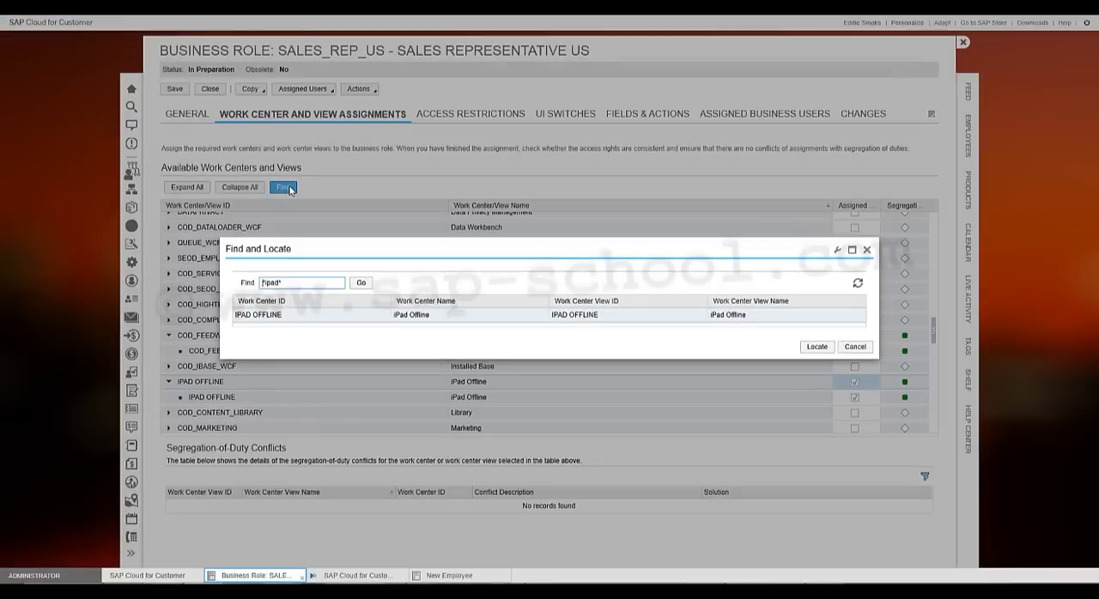
drag(312, 285, 263, 286)
text(*marketing)
key(Return)
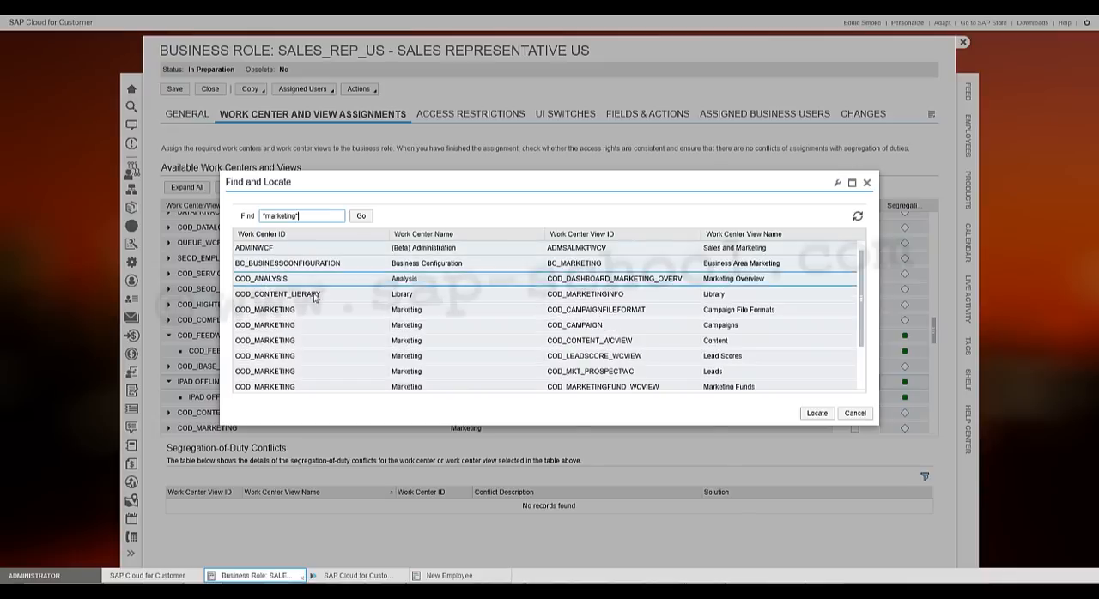
click(318, 307)
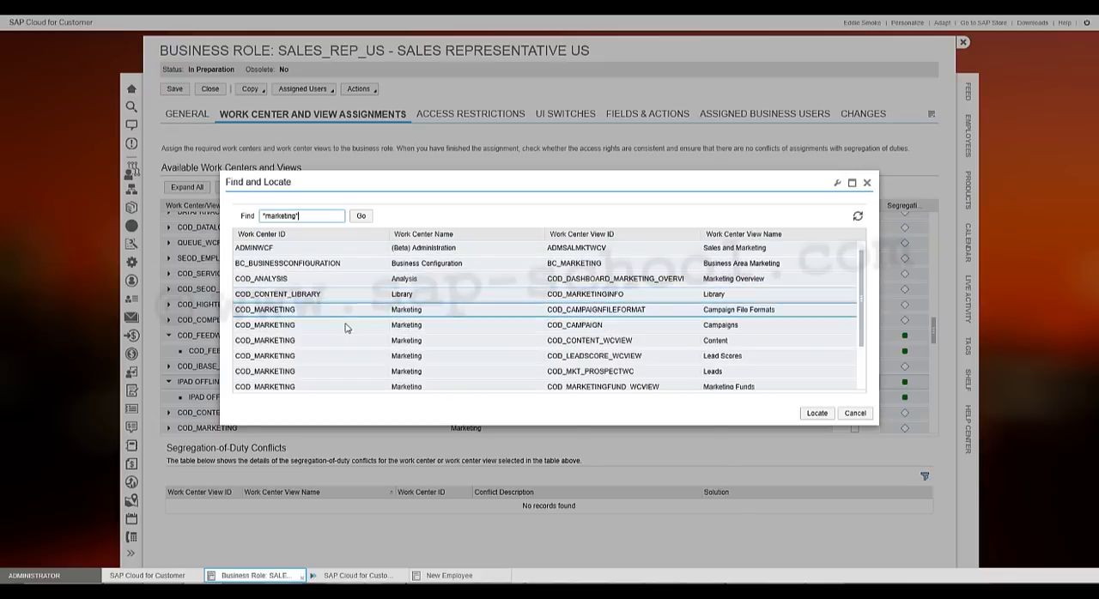
click(817, 414)
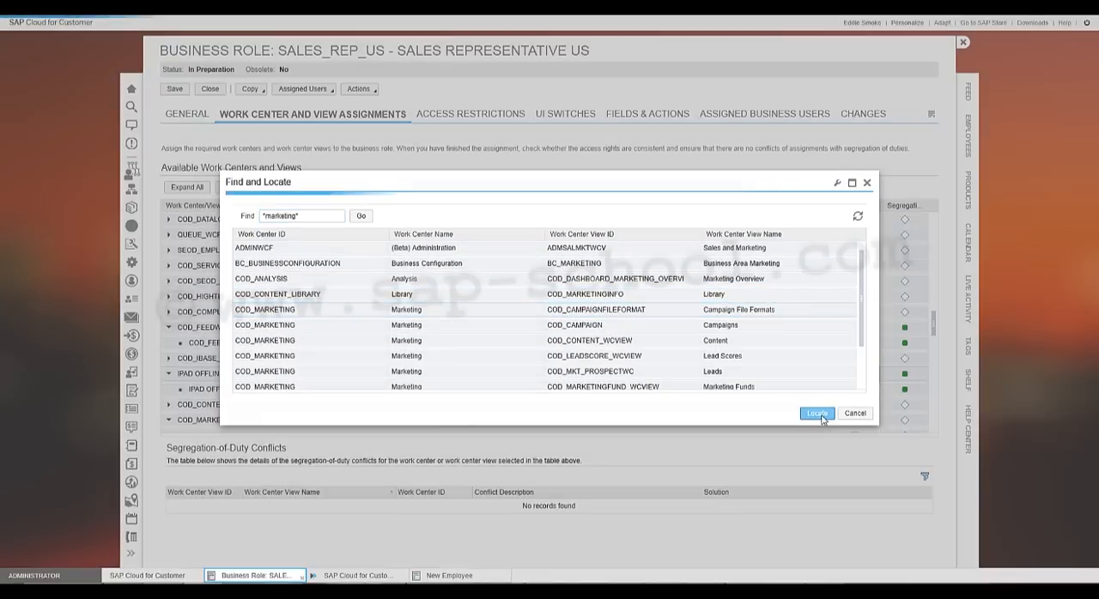
scroll(765, 326, down, 2)
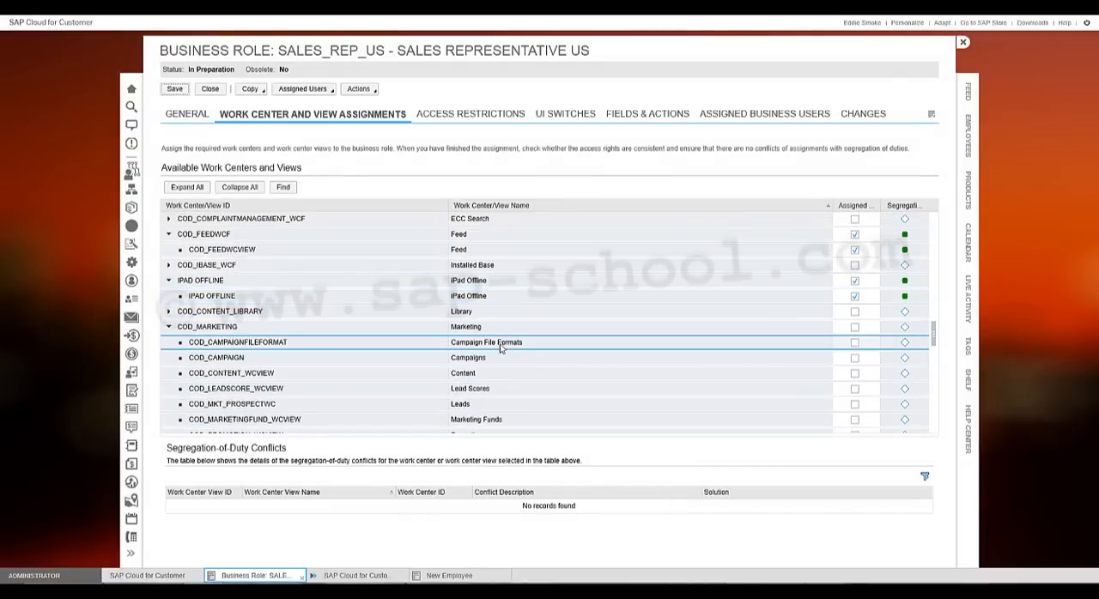
scroll(734, 331, down, 1)
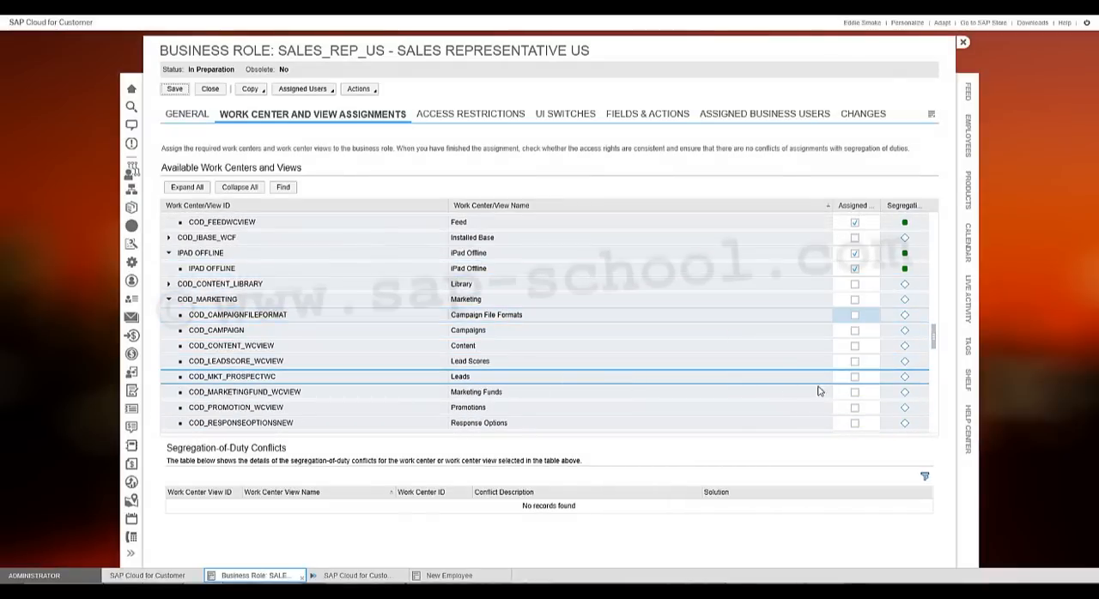
click(855, 377)
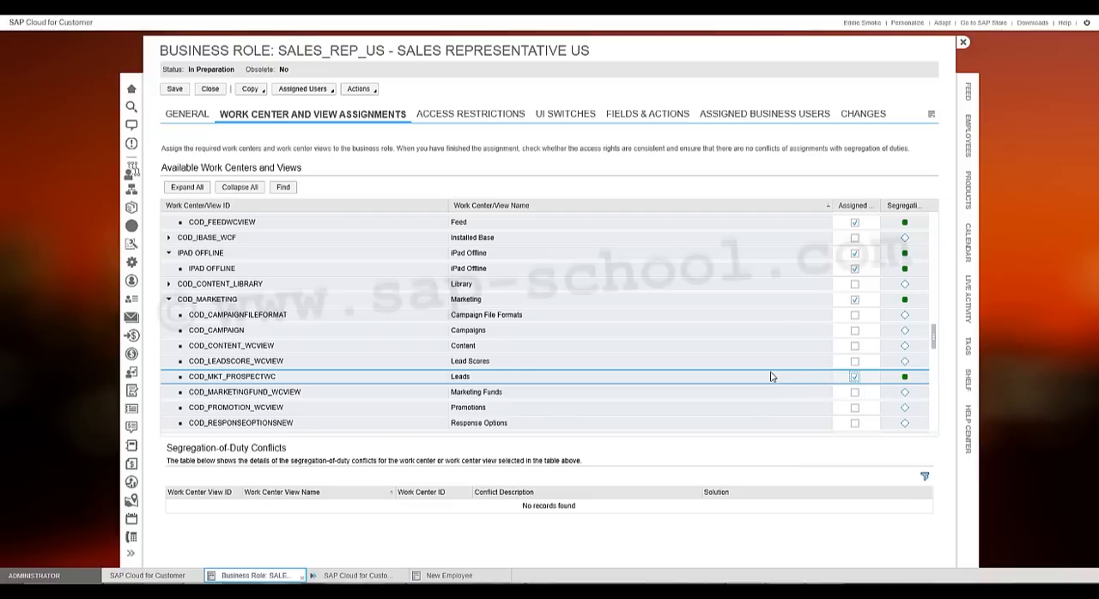
- Widen the Assigned to Business Role column, sort by it with assigned work centers first, and collapse the whole list
scroll(771, 376, up, 5)
scroll(773, 375, up, 10)
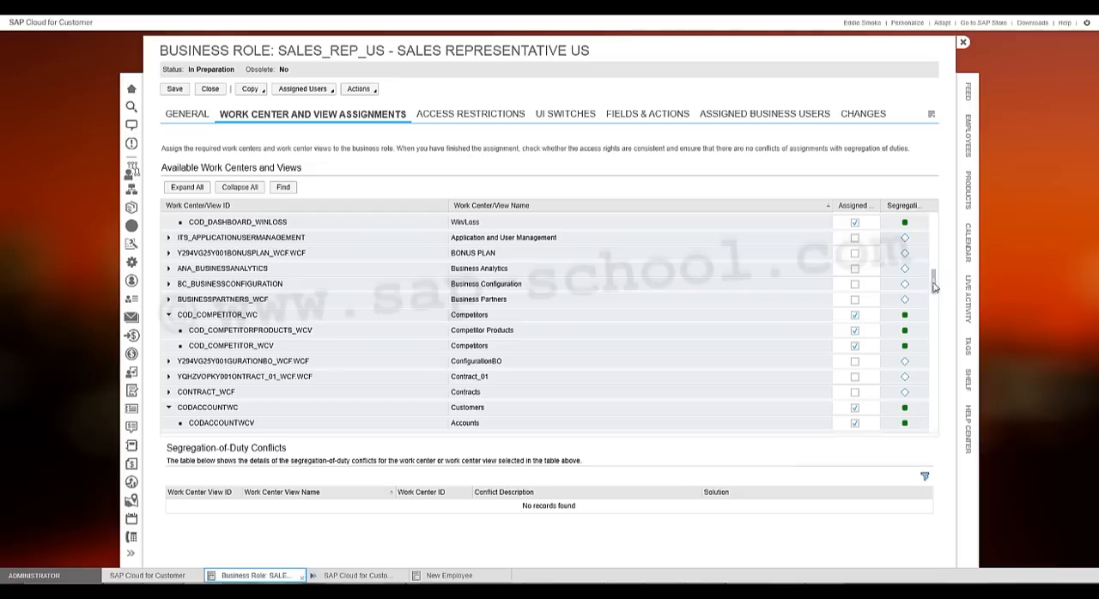
drag(937, 287, 935, 230)
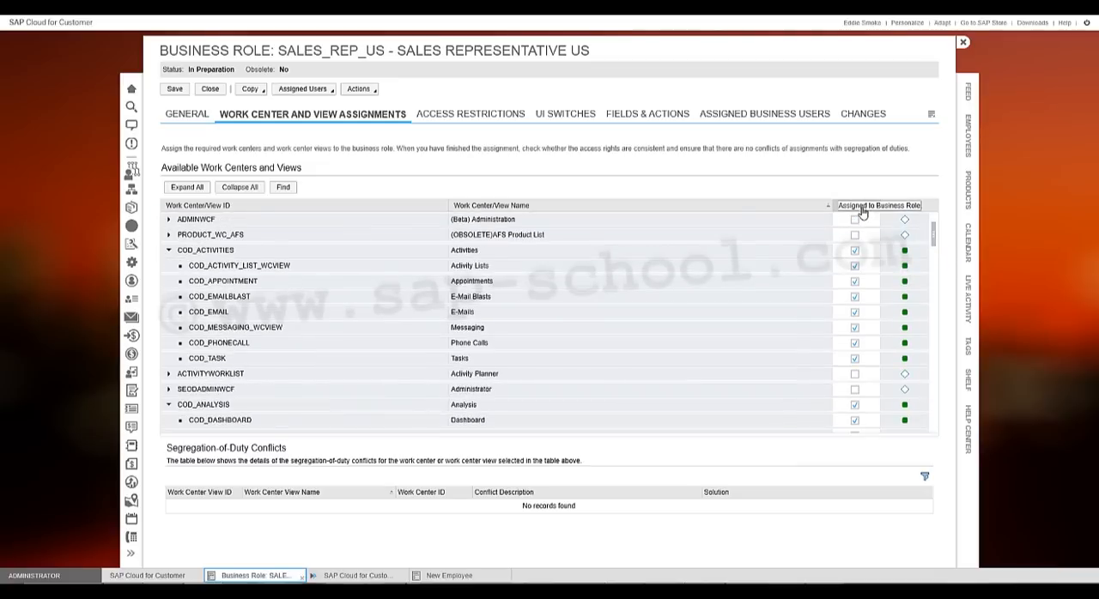
drag(829, 208, 698, 217)
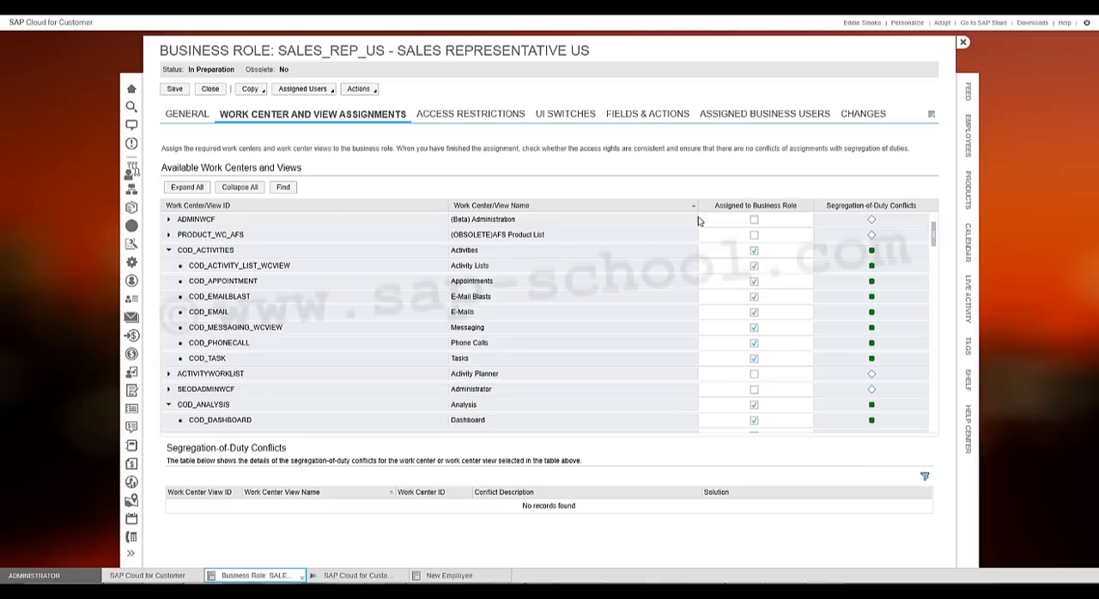
click(767, 211)
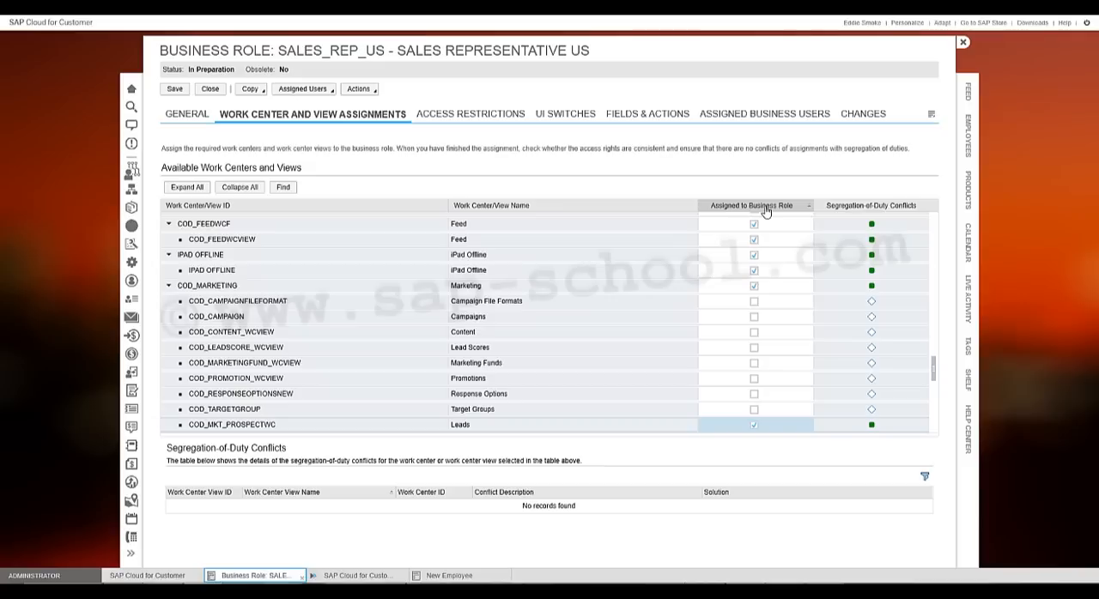
drag(935, 375, 933, 217)
click(807, 207)
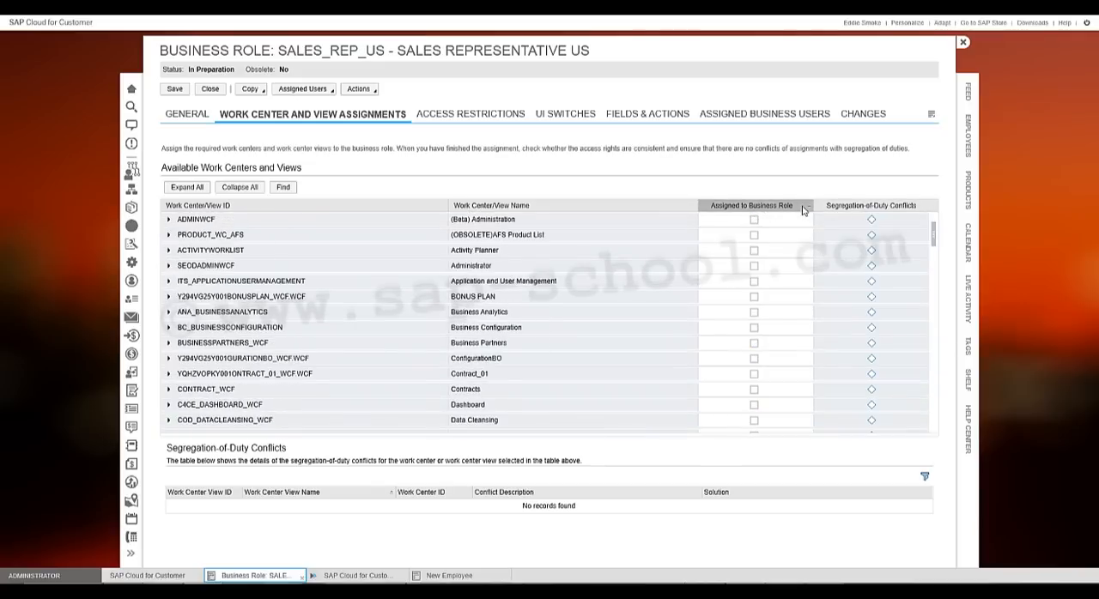
drag(932, 276, 933, 219)
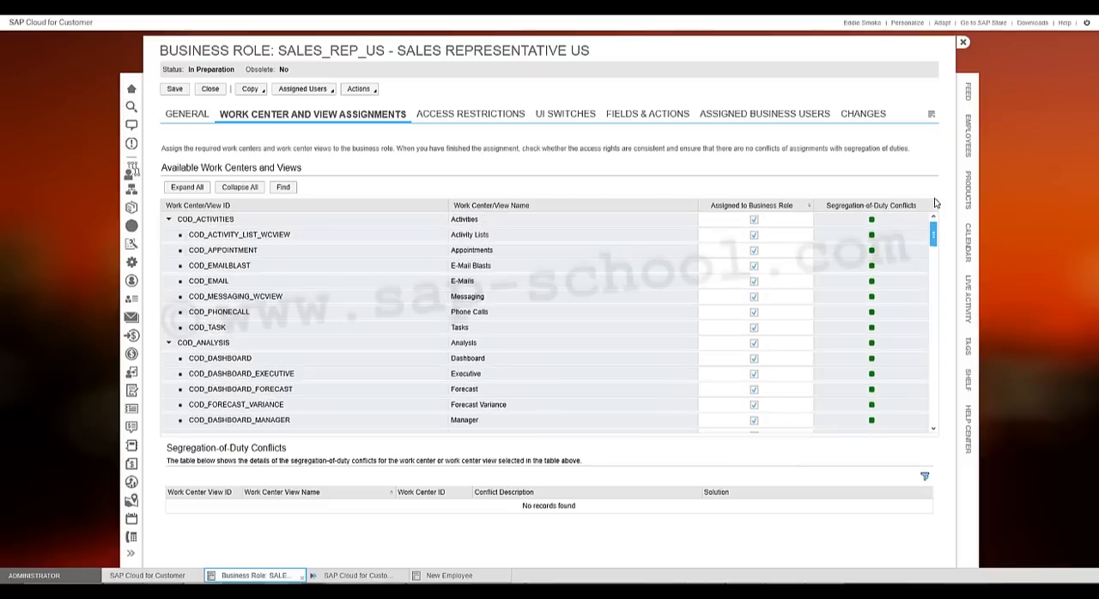
click(228, 188)
click(237, 190)
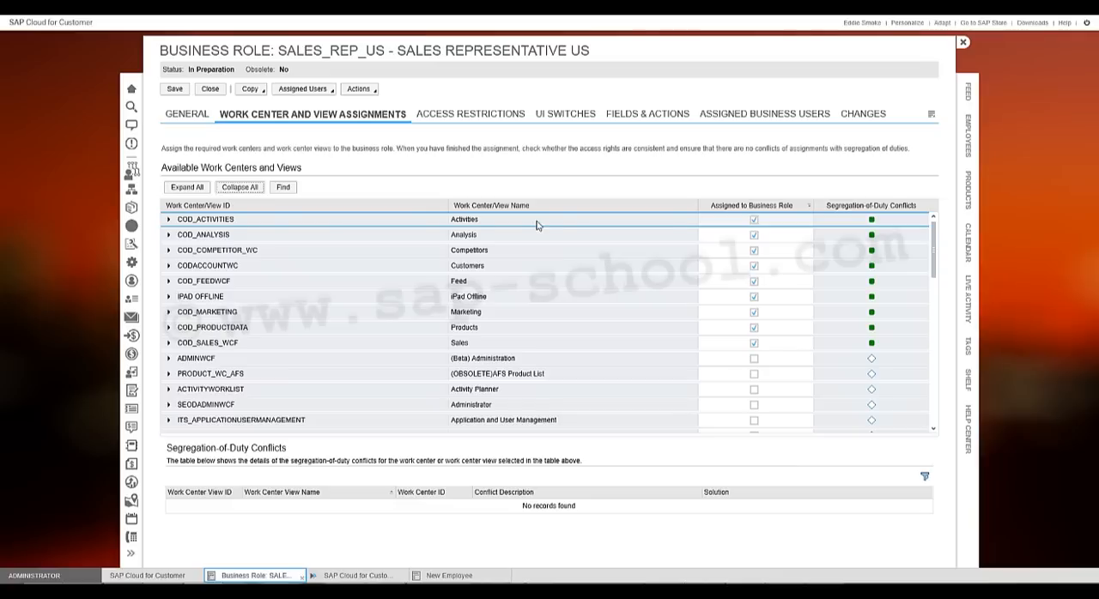
- Review the assigned views under the Activities and Analysis work centers
click(170, 220)
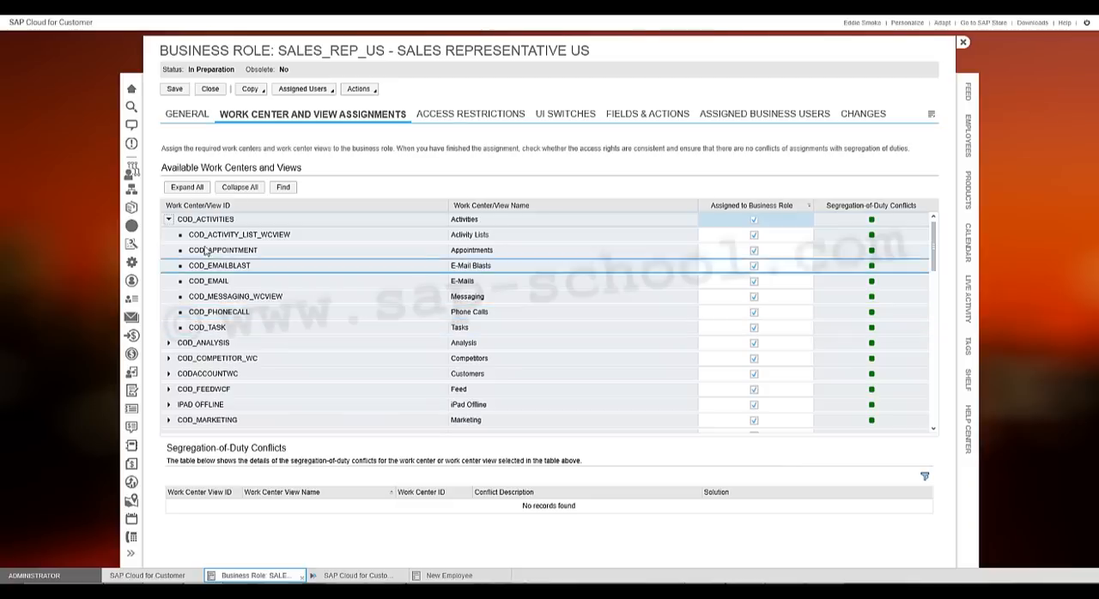
click(169, 220)
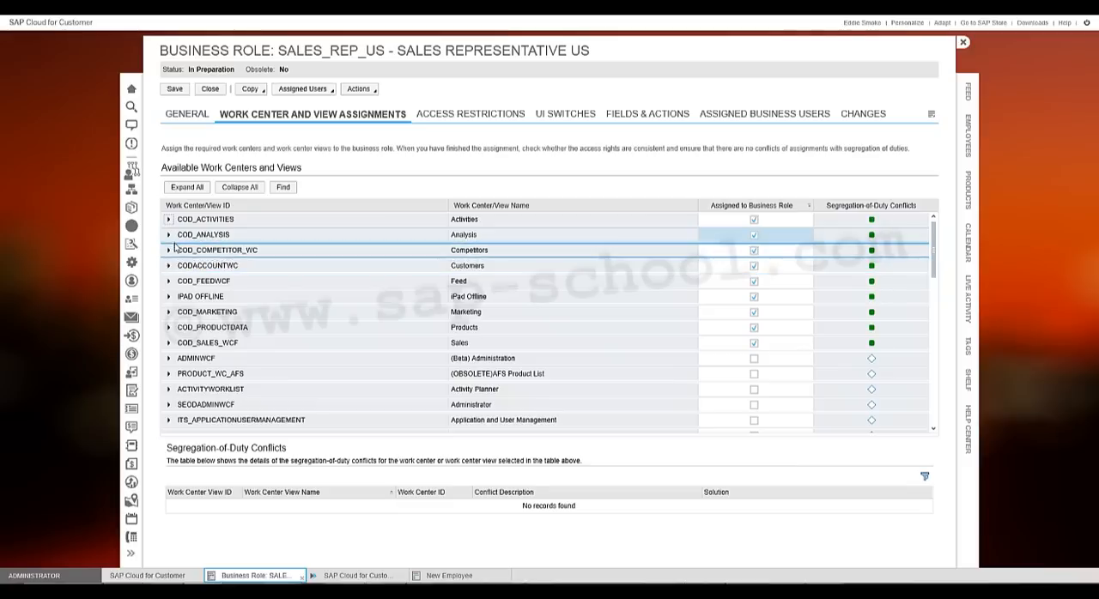
click(169, 234)
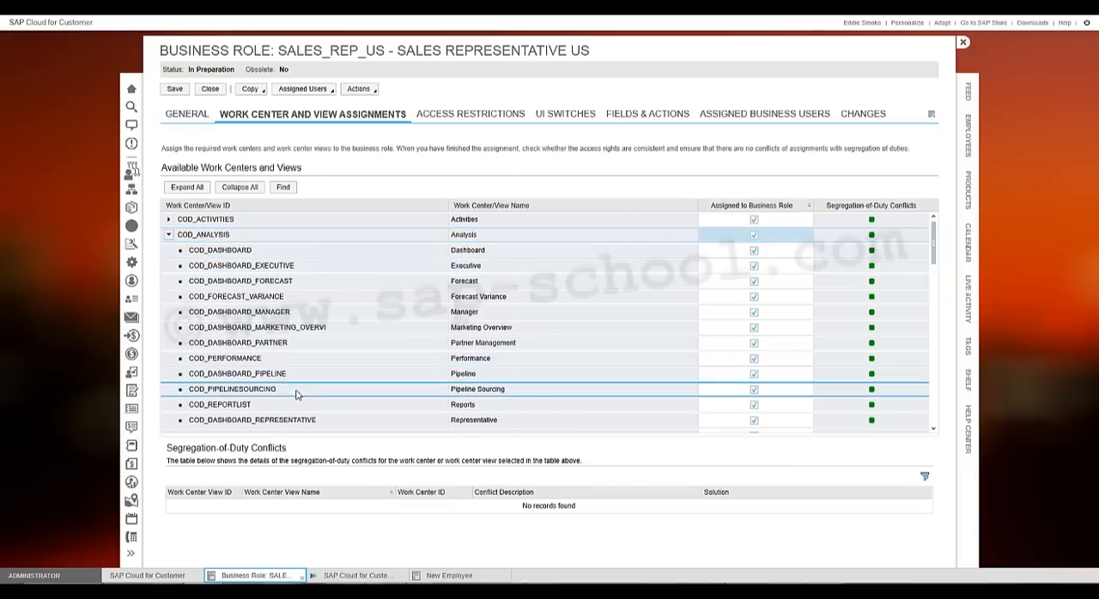
scroll(296, 397, down, 2)
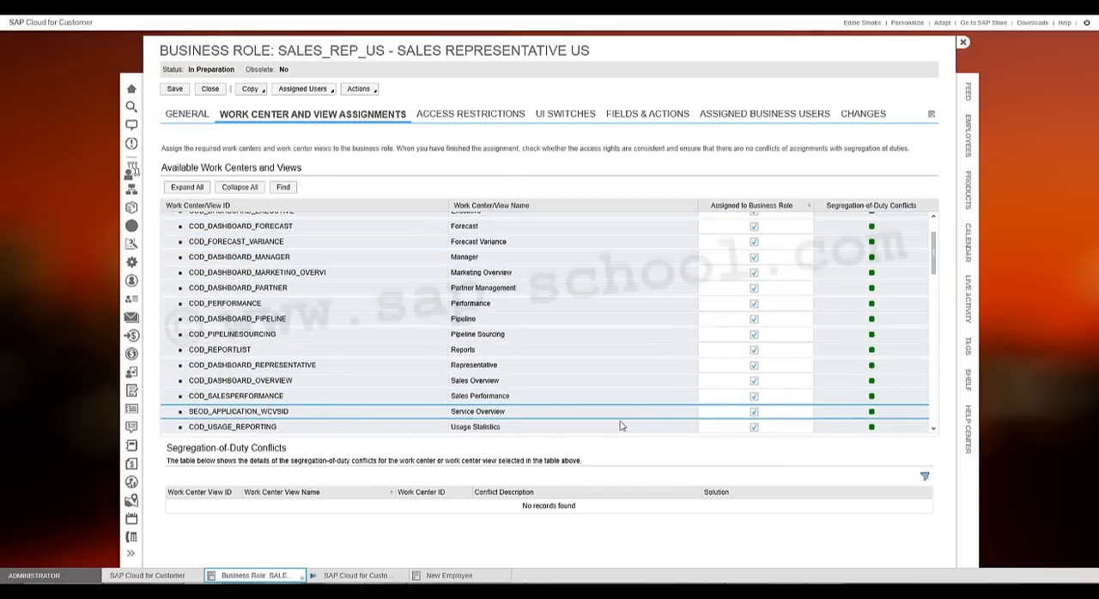
scroll(622, 426, down, 2)
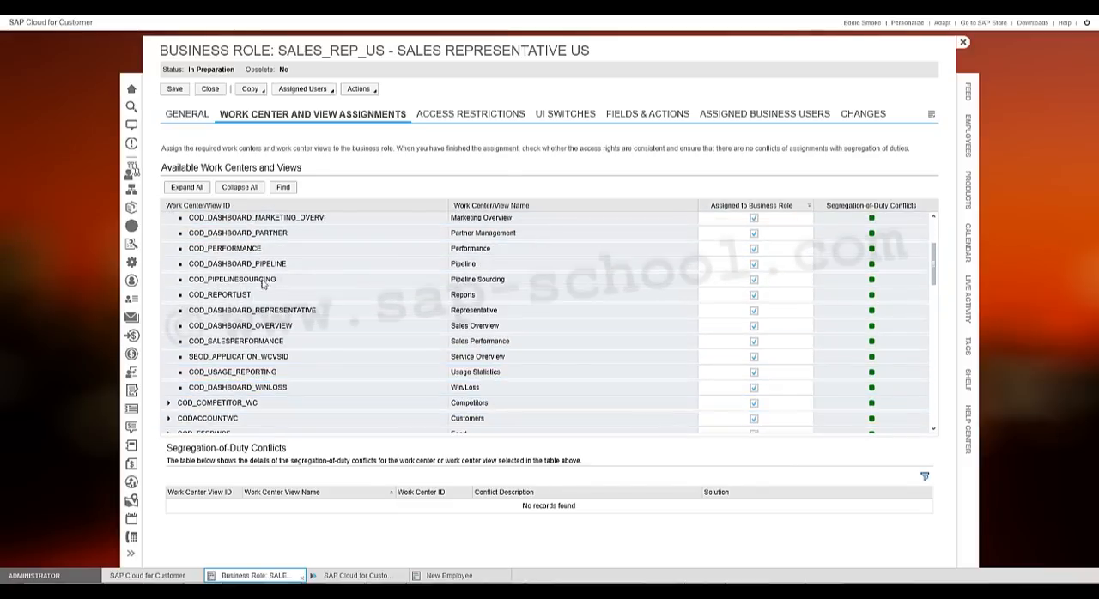
scroll(257, 284, up, 5)
click(169, 234)
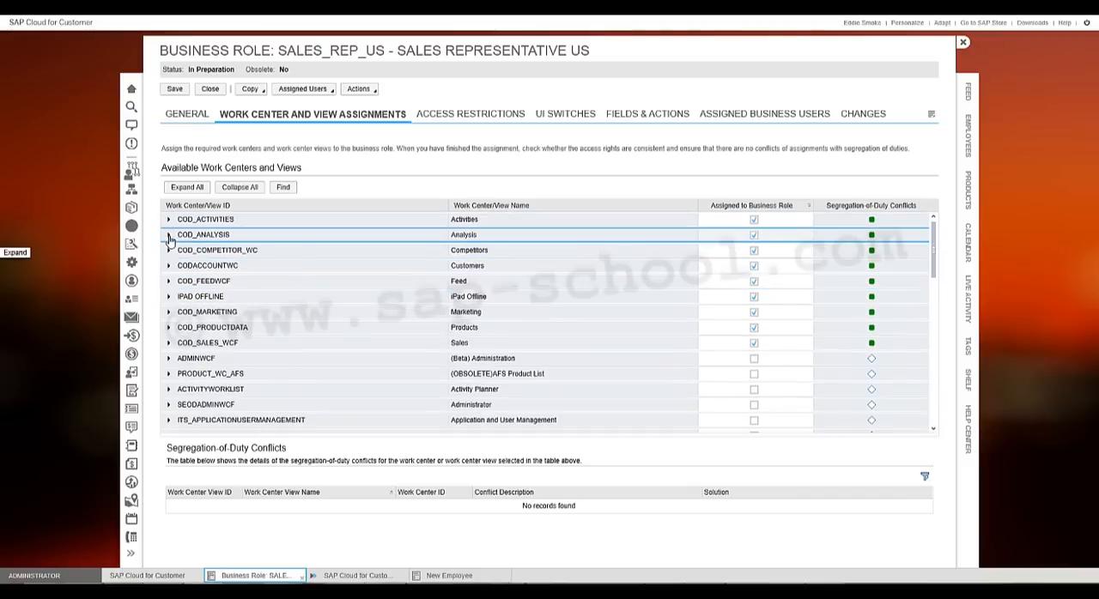
- Check the assigned views under the Competitors, Customers, Feed and iPad Offline work centers
click(168, 249)
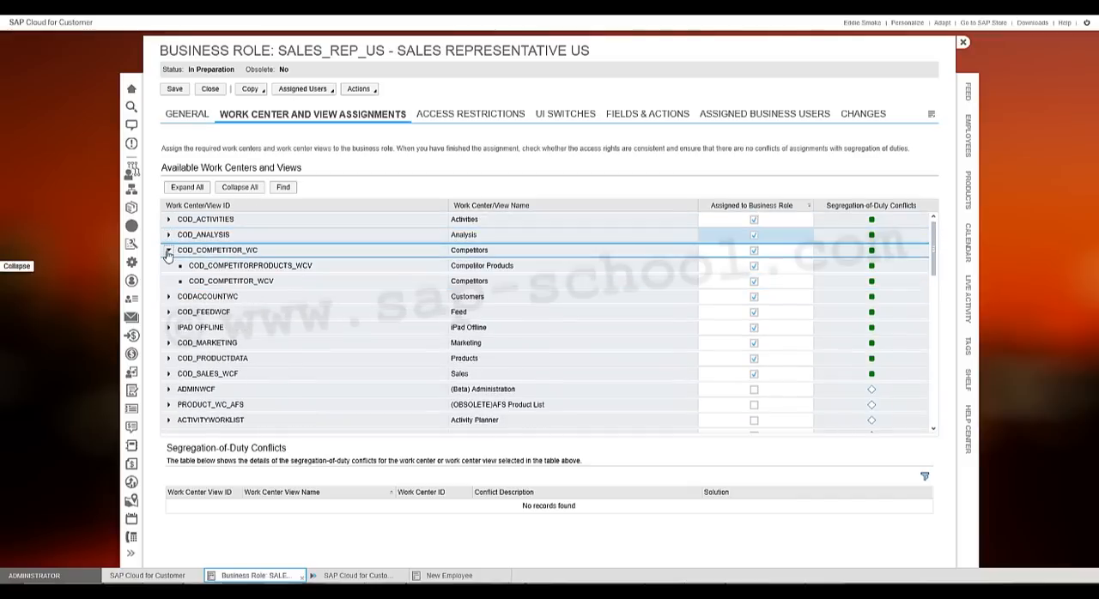
click(168, 250)
click(169, 265)
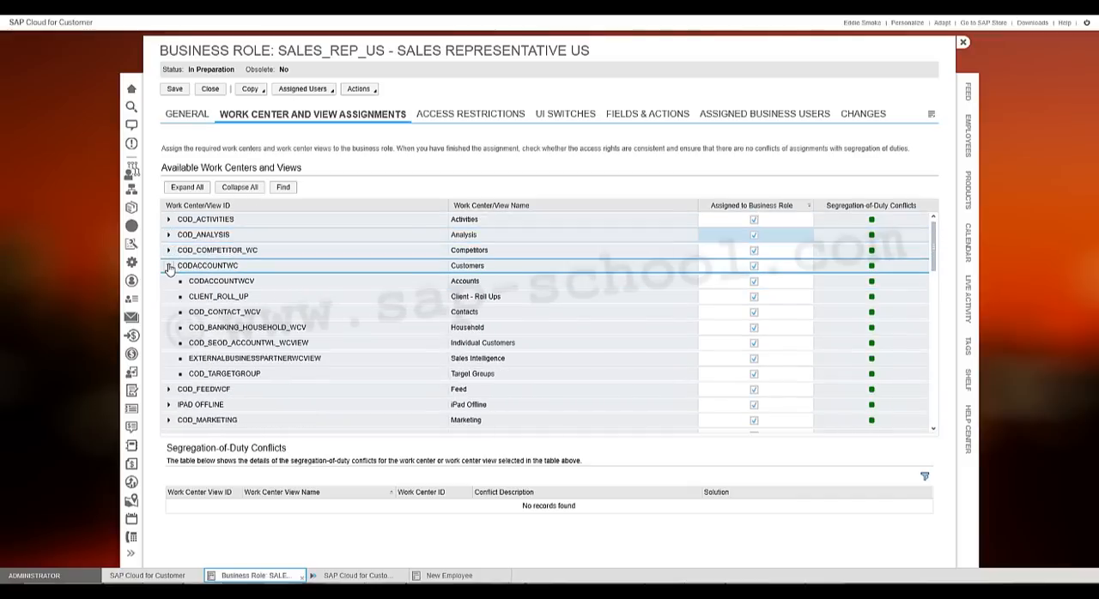
click(169, 265)
click(169, 281)
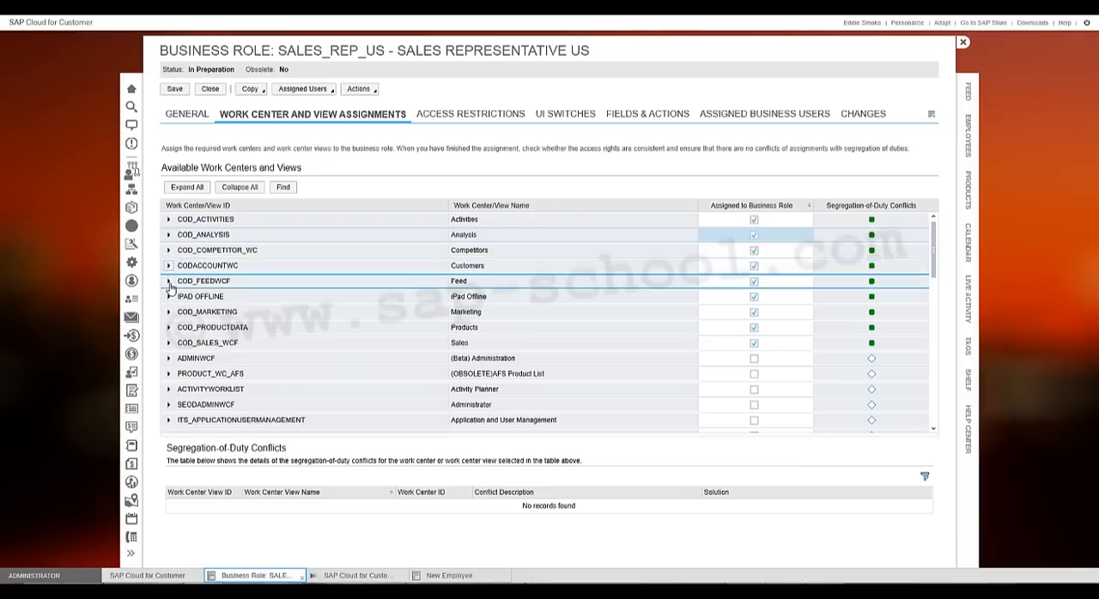
click(169, 282)
click(169, 282)
click(169, 297)
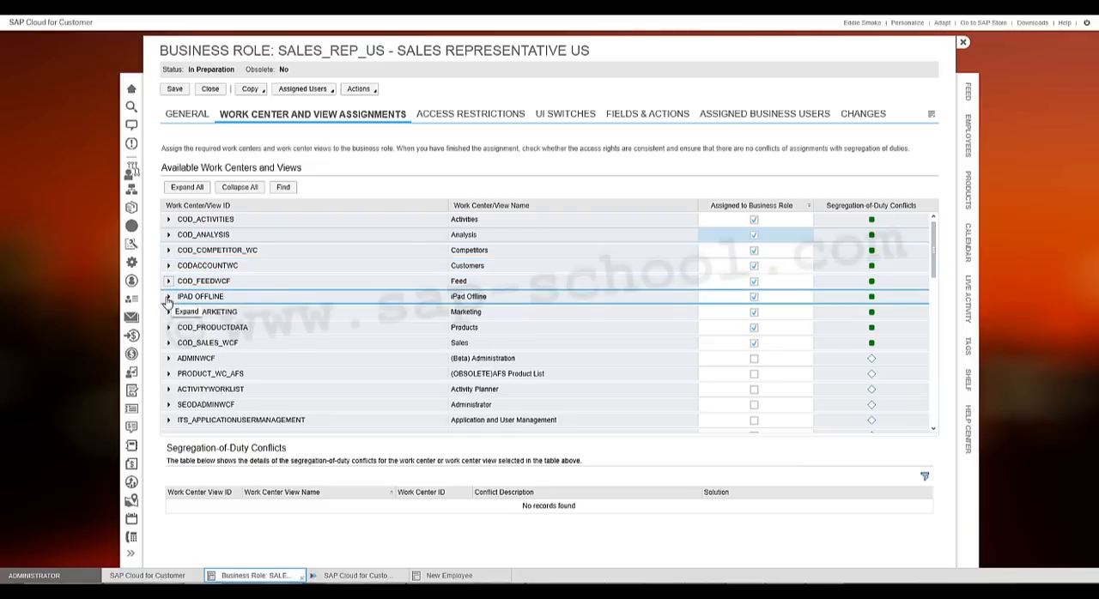
click(168, 297)
click(168, 298)
- Examine which views of the Marketing work center are assigned to the role
click(169, 314)
click(169, 314)
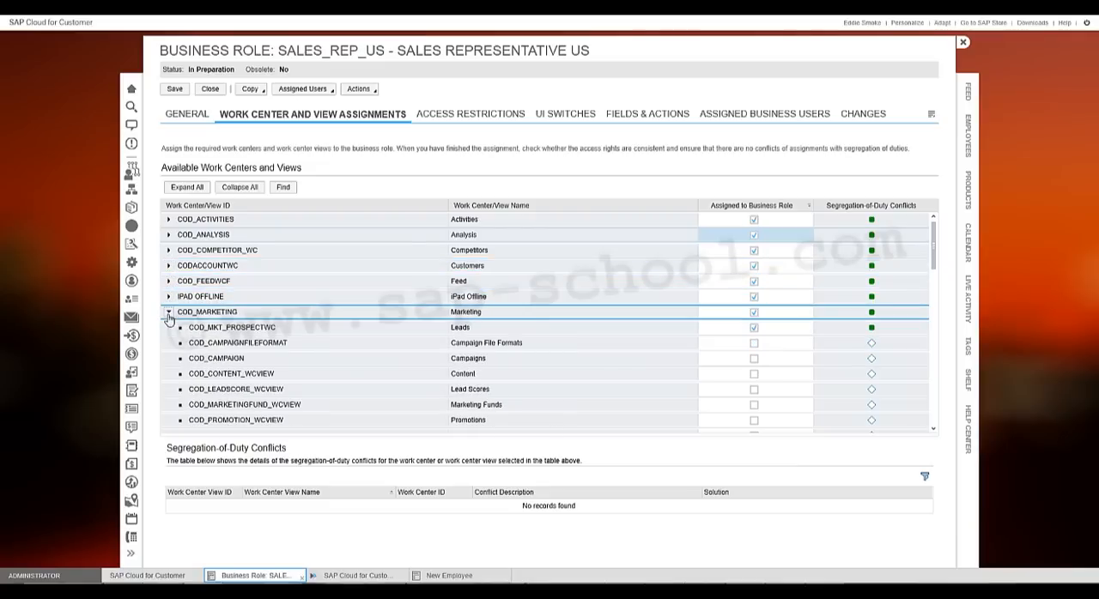
click(179, 331)
scroll(222, 343, down, 3)
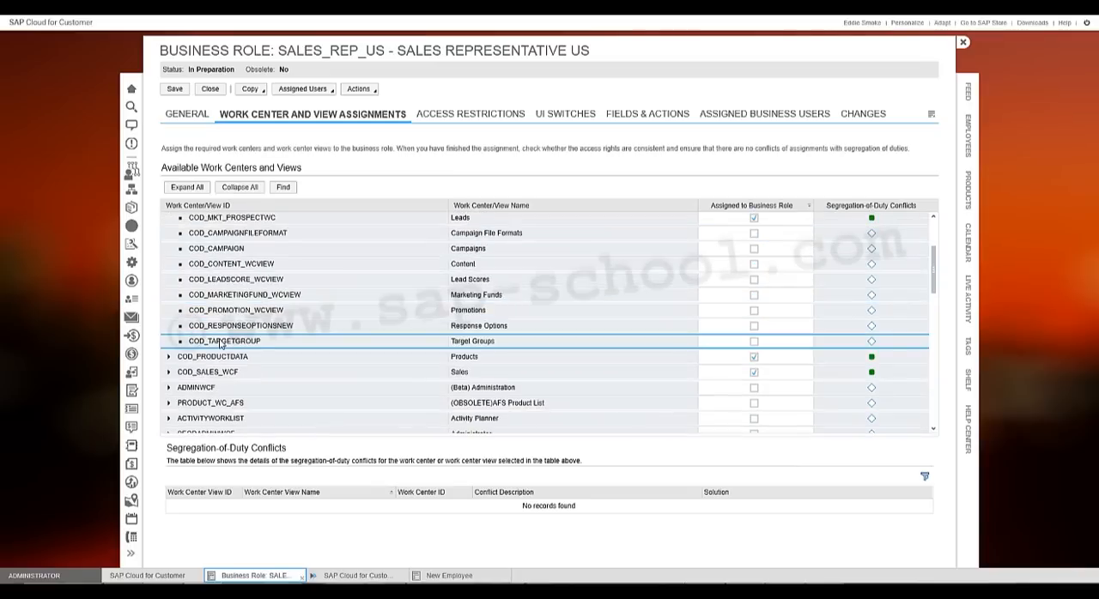
scroll(221, 343, up, 3)
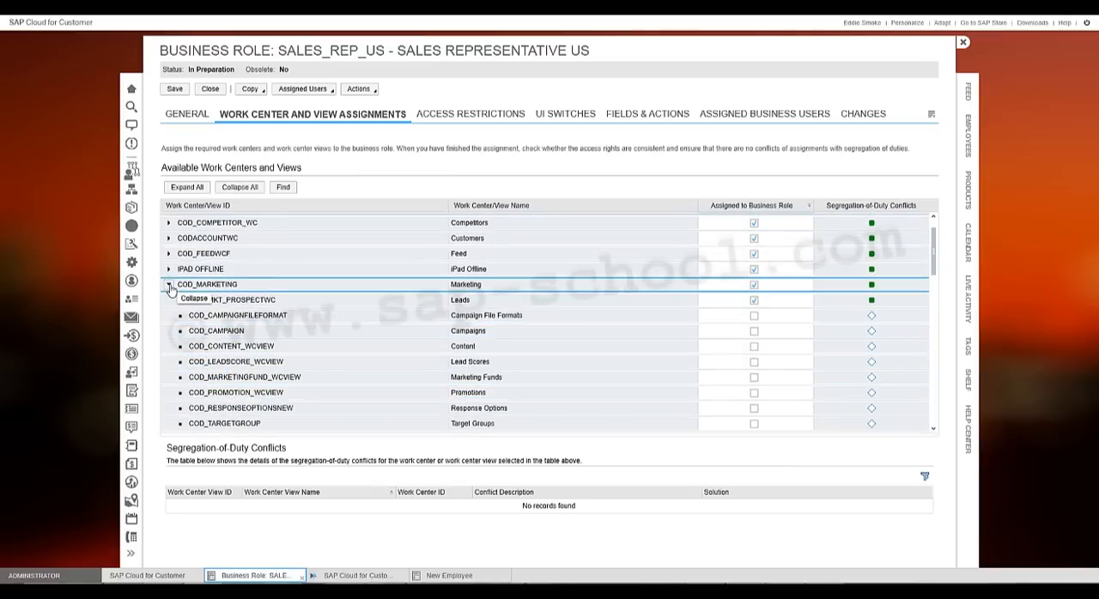
click(169, 284)
- Review the assigned views under the Products and Sales work centers
click(168, 302)
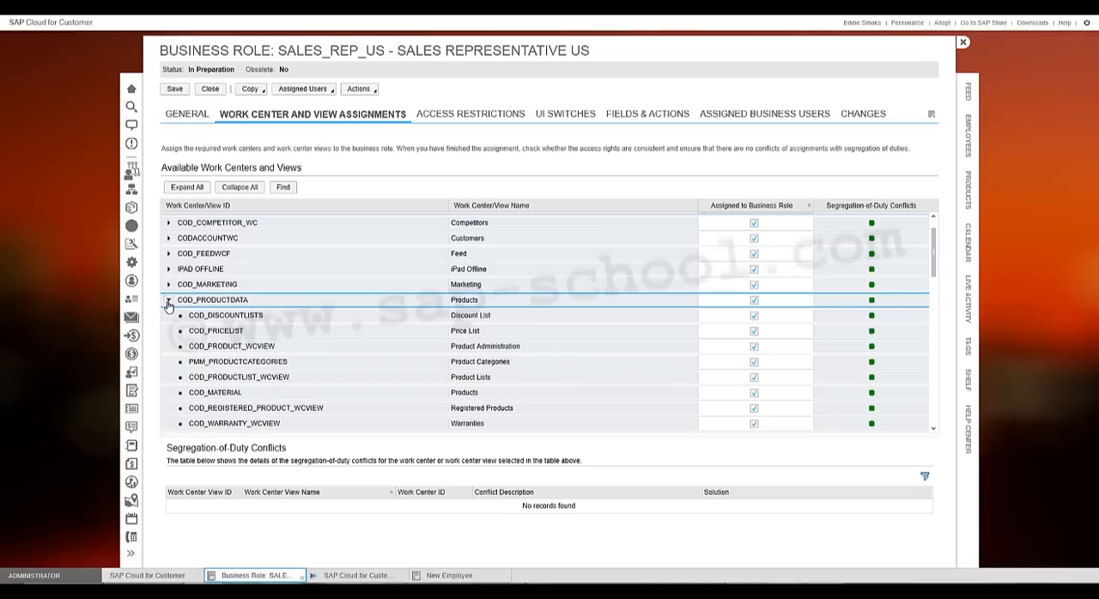
scroll(172, 311, down, 3)
scroll(172, 304, up, 3)
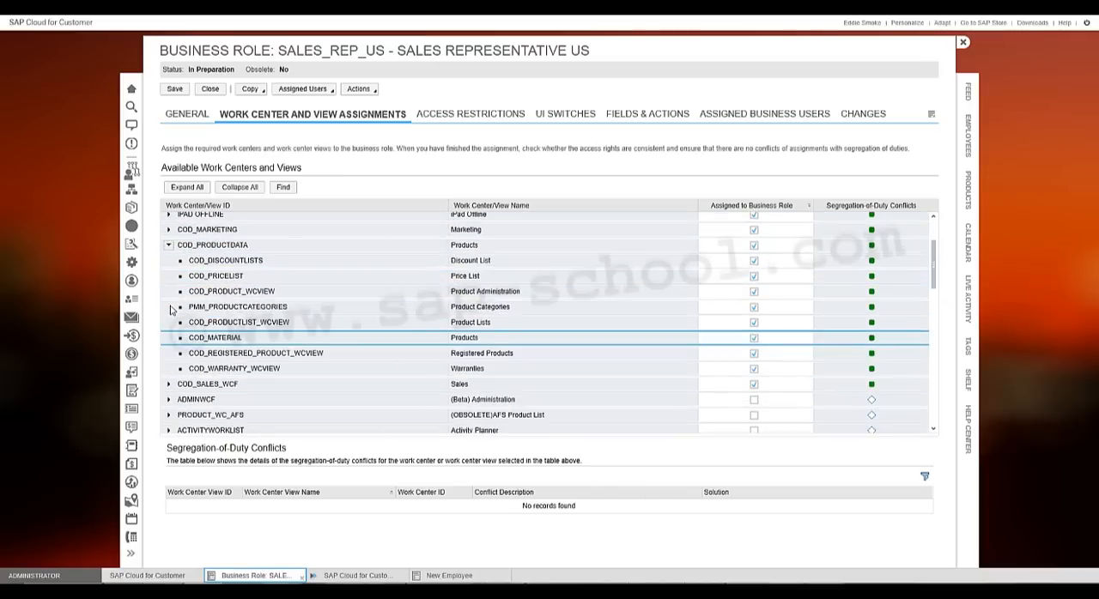
click(169, 273)
click(170, 288)
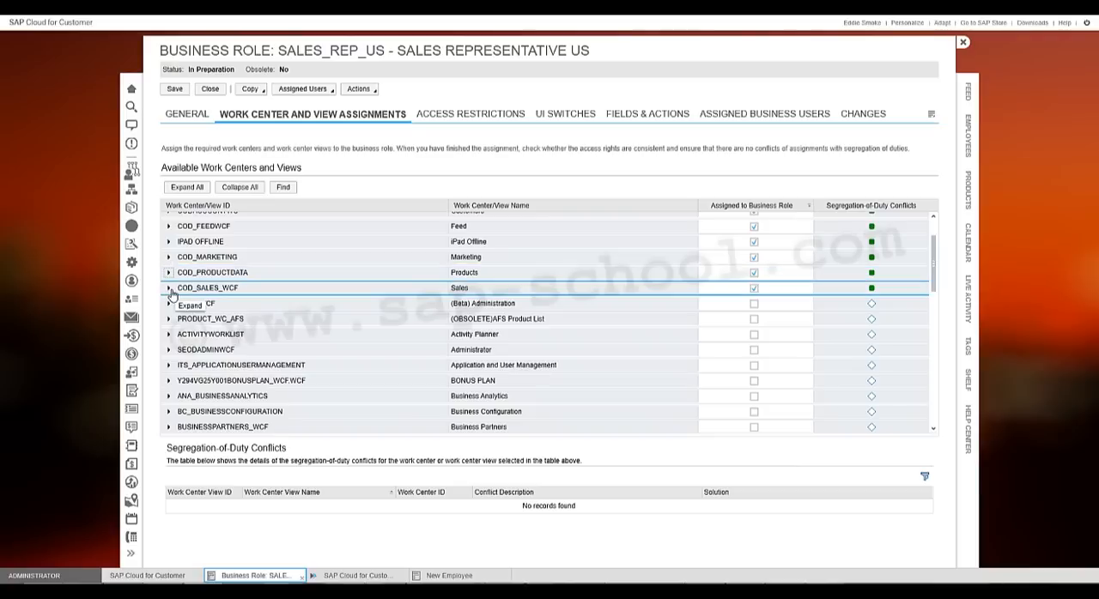
scroll(171, 293, down, 3)
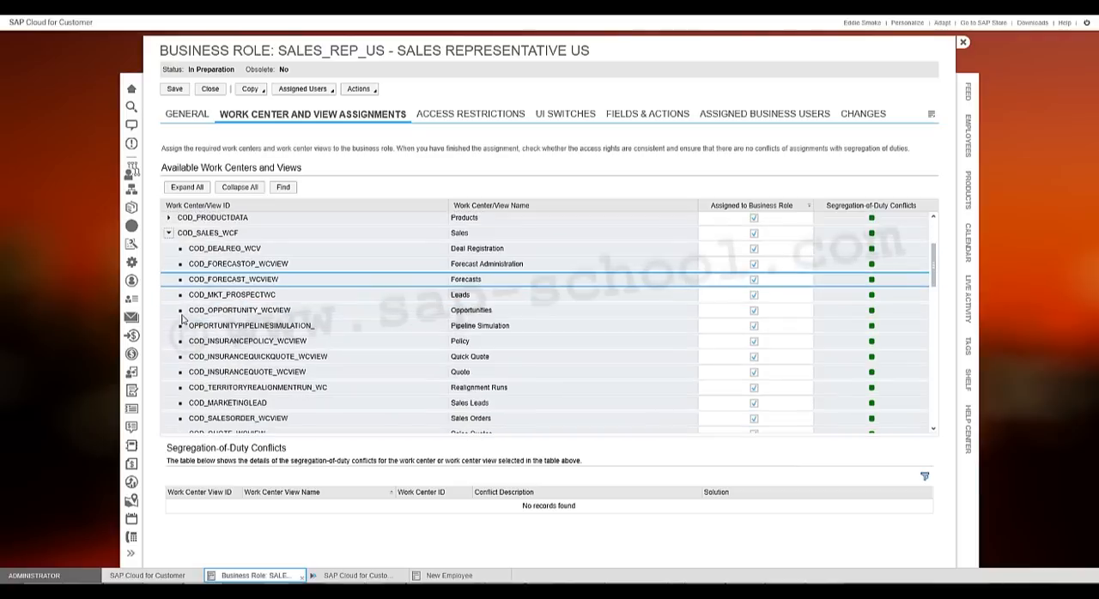
scroll(172, 293, up, 4)
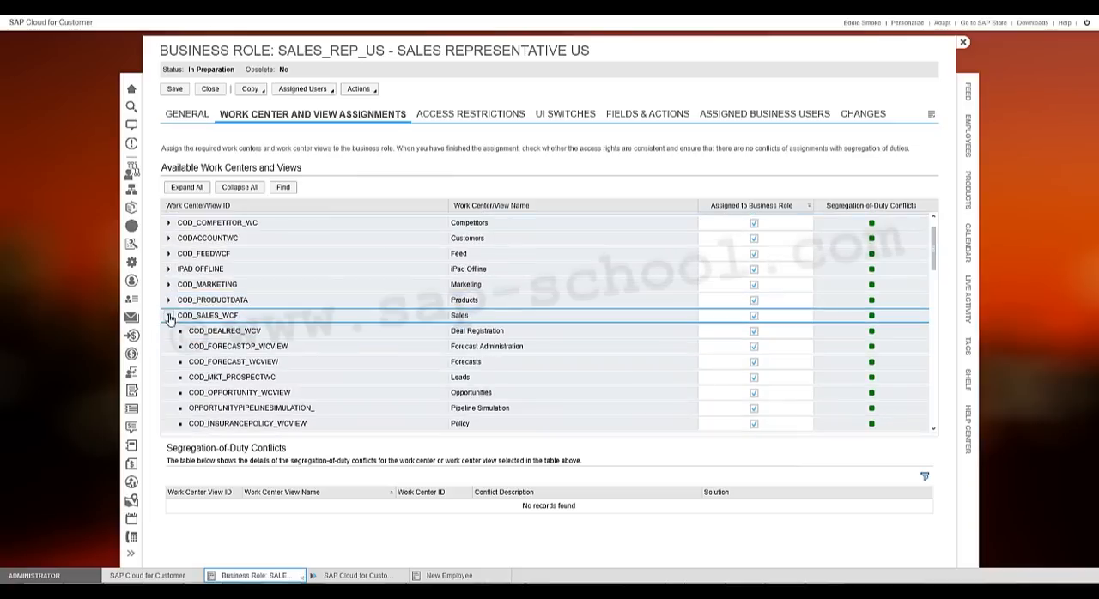
click(169, 315)
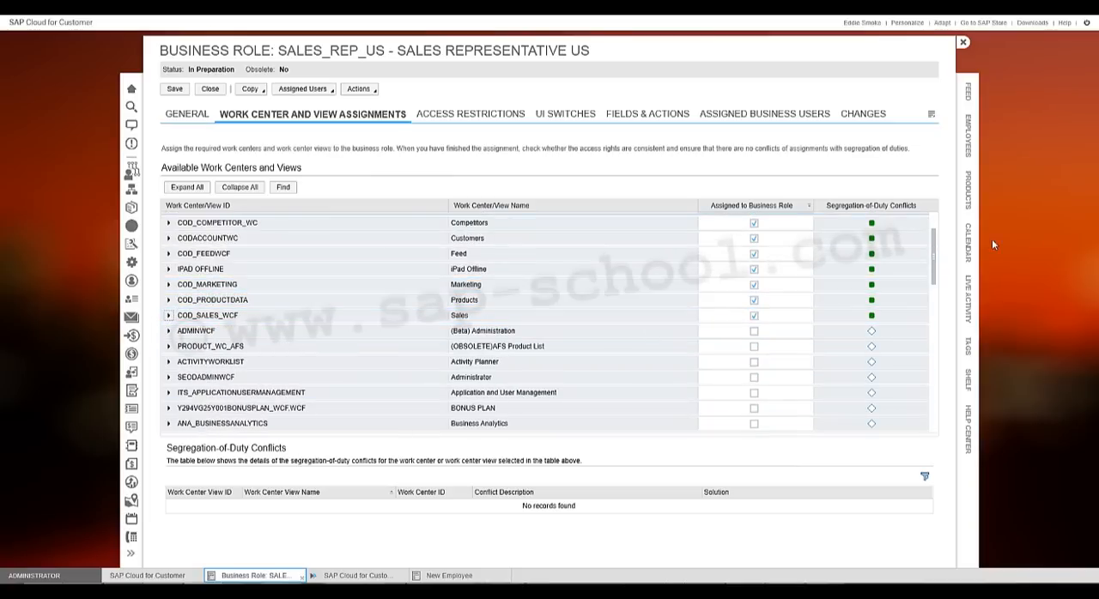
- Save the SALES_REP_US business role with its work center and view assignments
drag(933, 257, 933, 242)
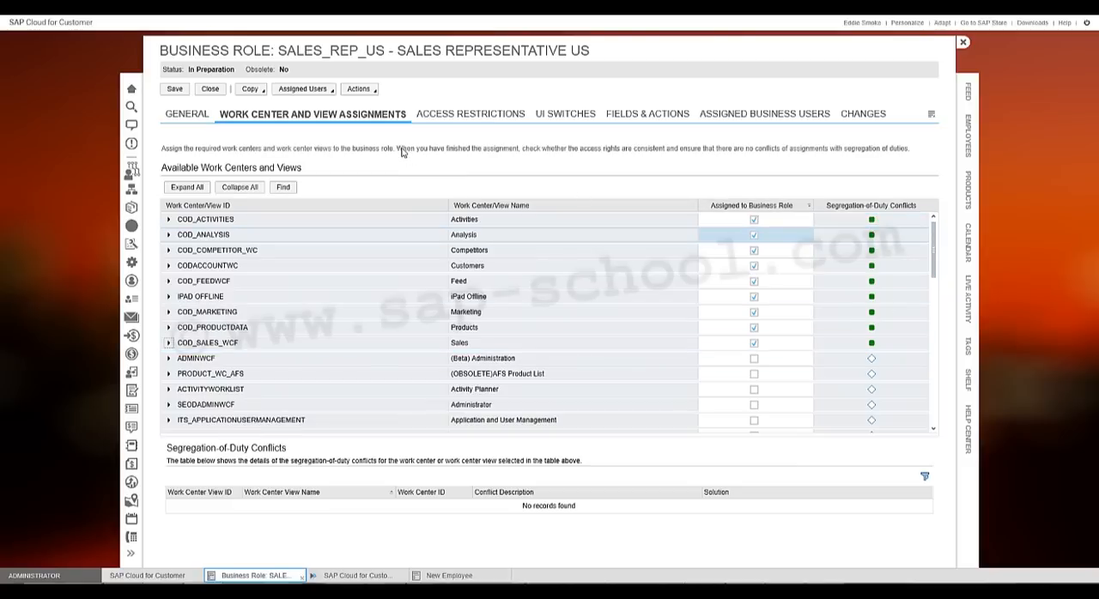
click(177, 91)
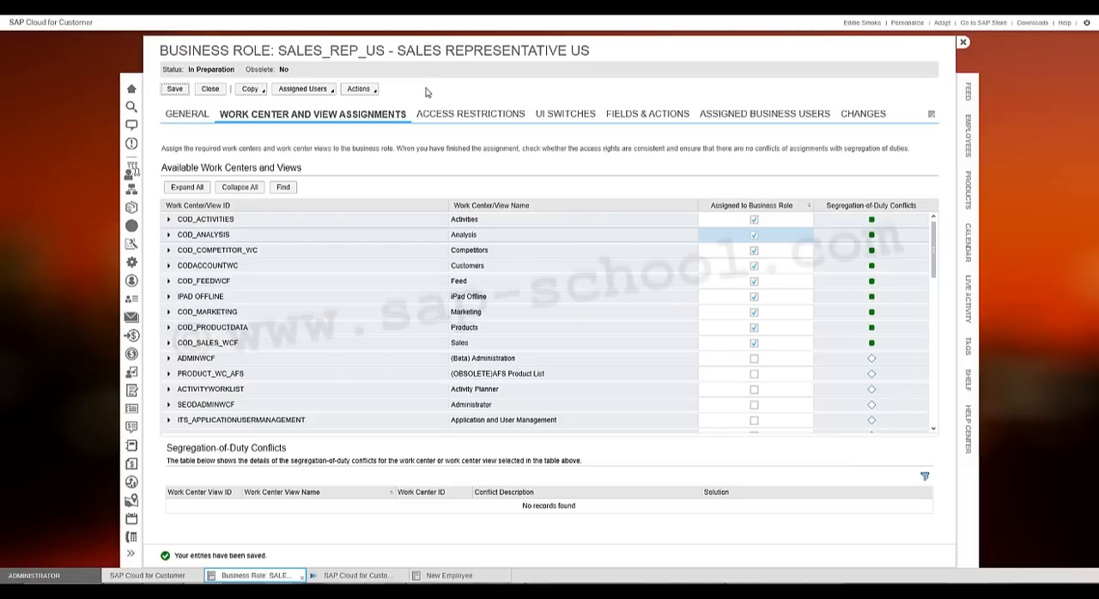
- Activate the SALES_REP_US business role, and close it together with the business roles list
click(359, 88)
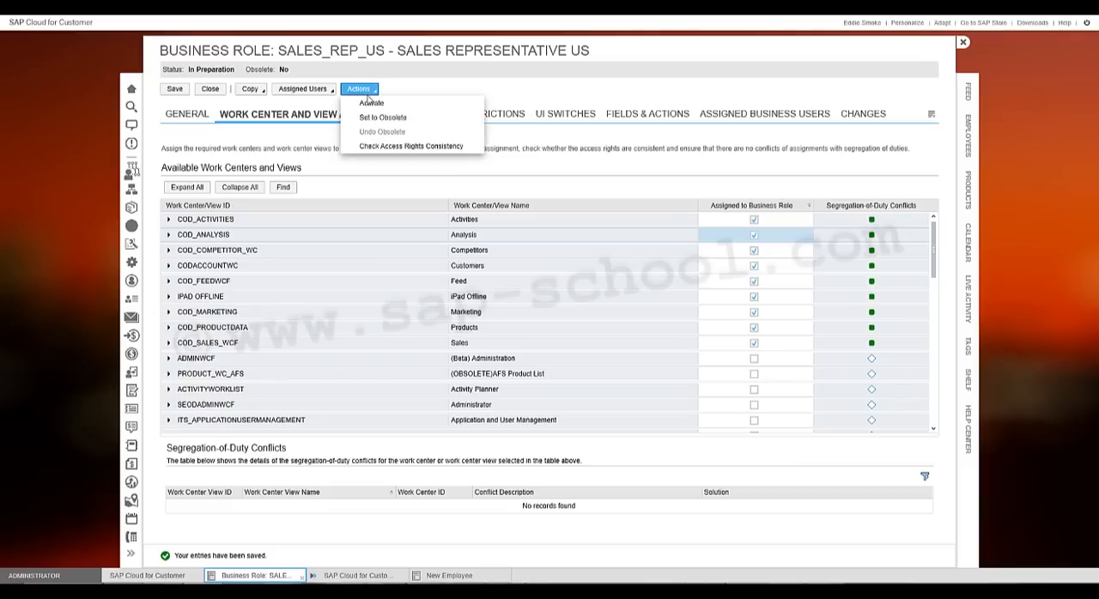
click(448, 109)
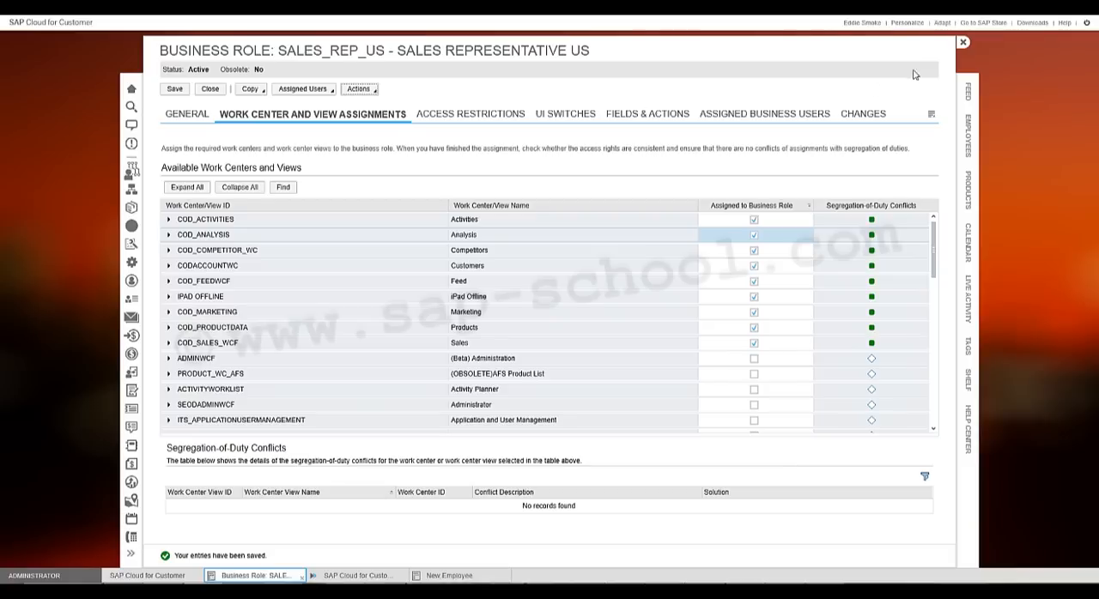
click(964, 45)
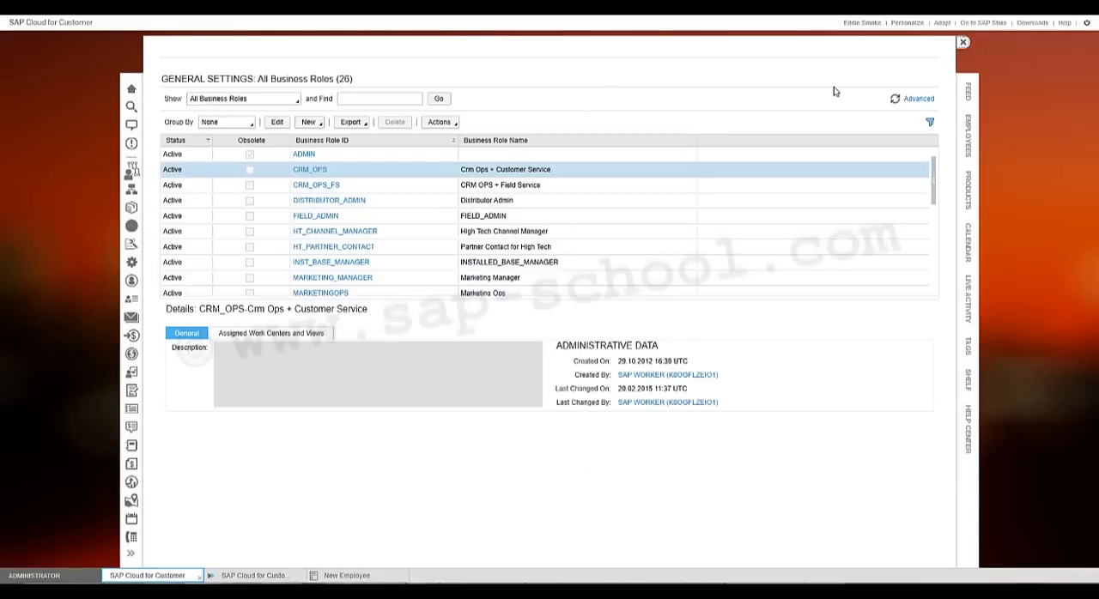
click(962, 45)
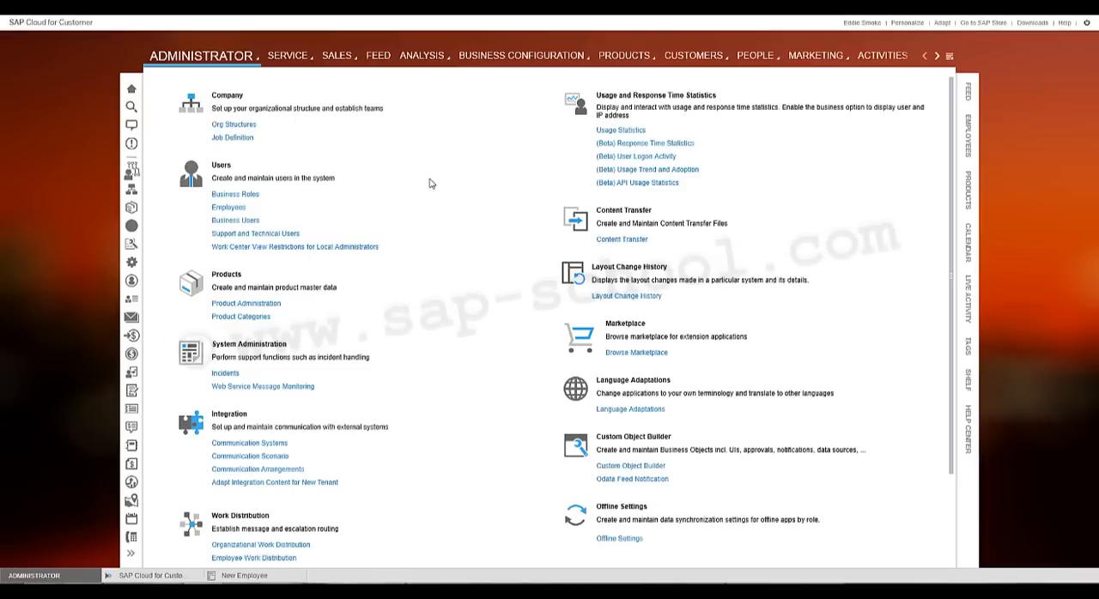
- Search the unlocked business users for the new sales representative by last name
click(240, 222)
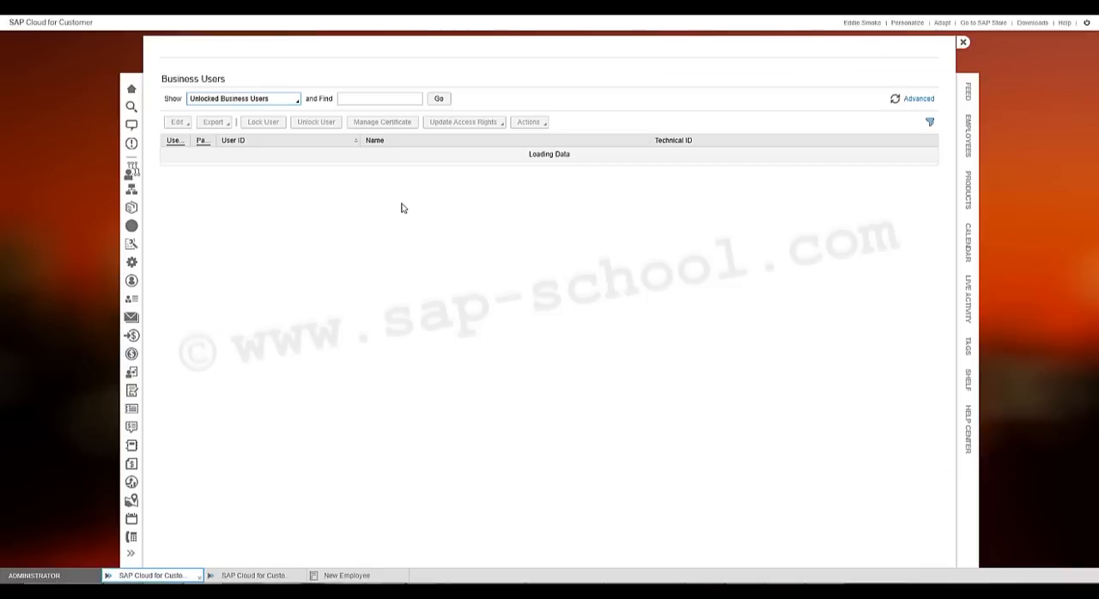
click(391, 102)
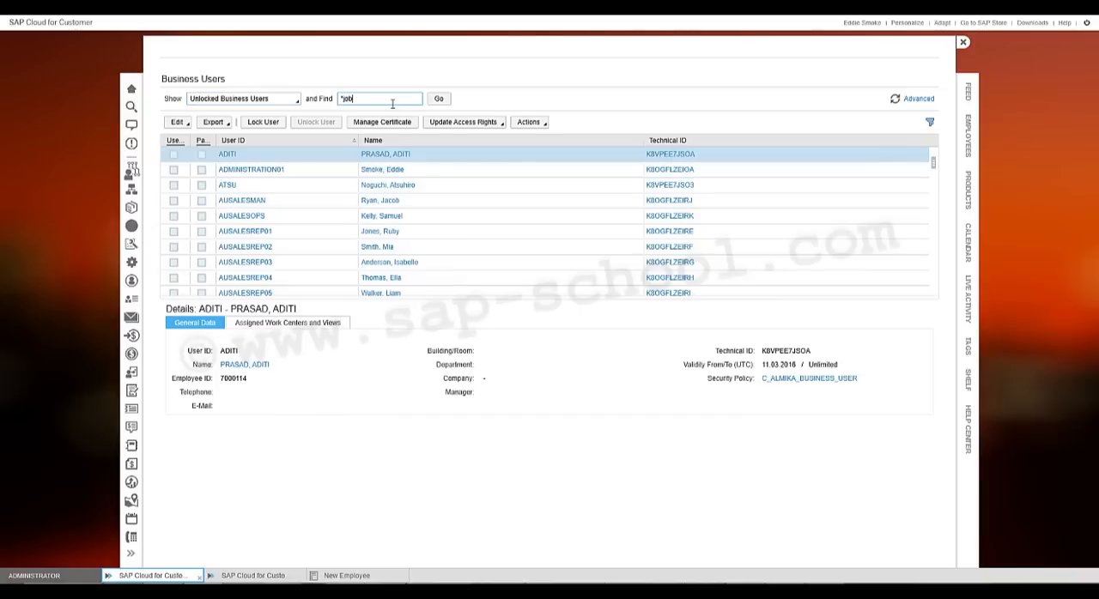
key(Return)
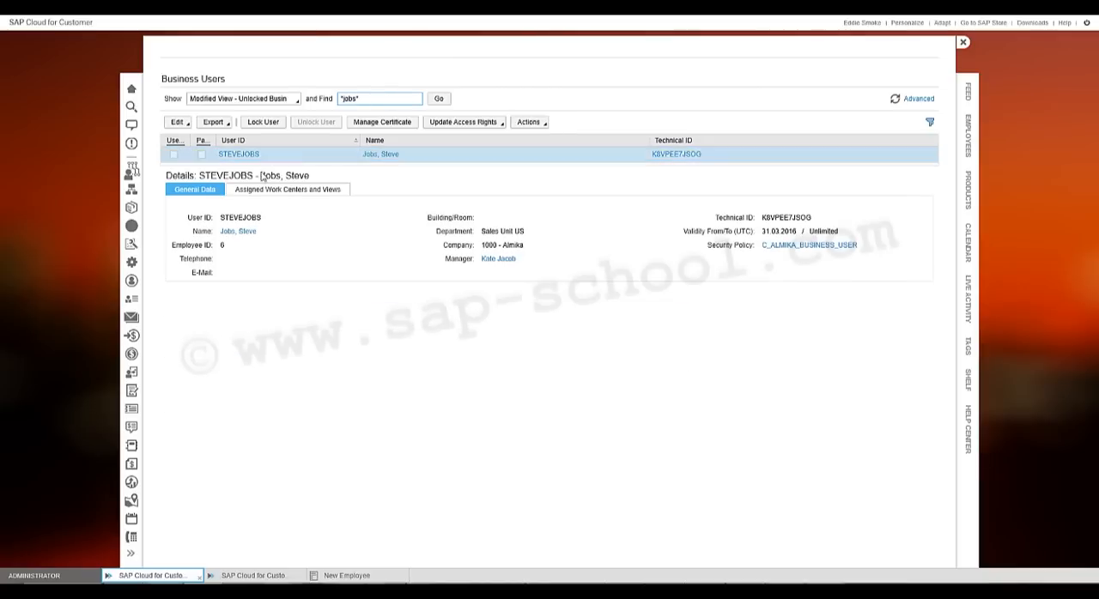
- Edit the found business user's access rights and assign the SALES_REP_US business role
click(174, 125)
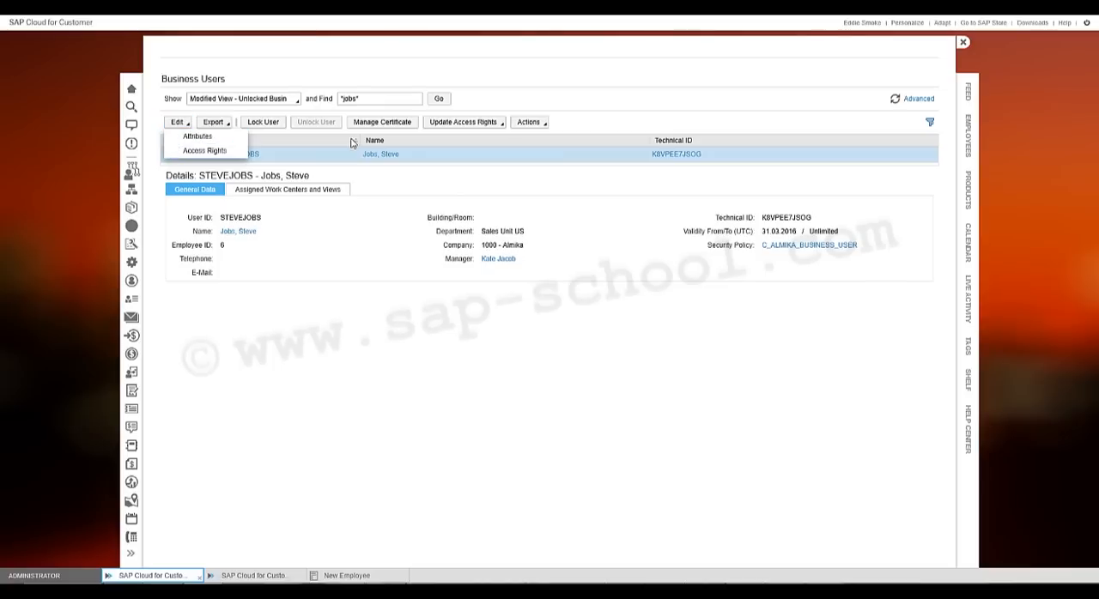
click(479, 162)
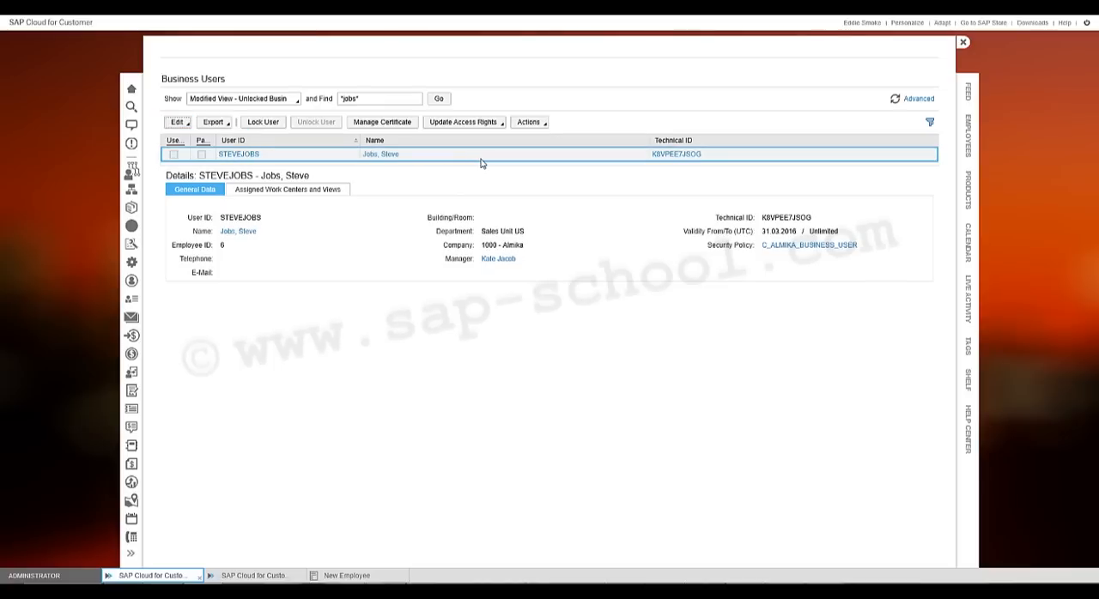
click(178, 121)
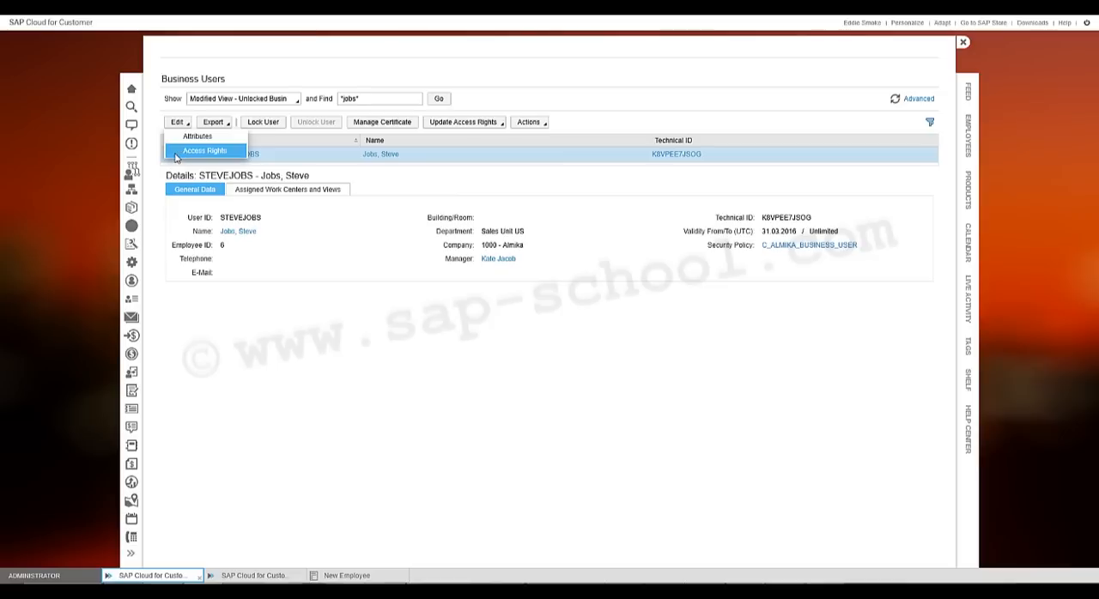
click(203, 151)
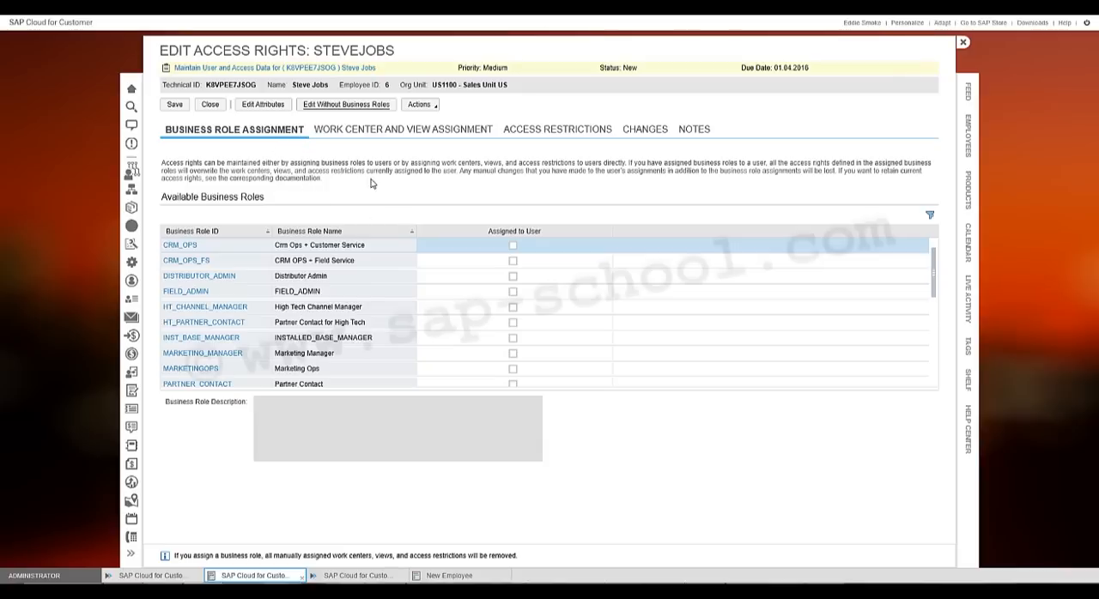
scroll(930, 285, down, 1)
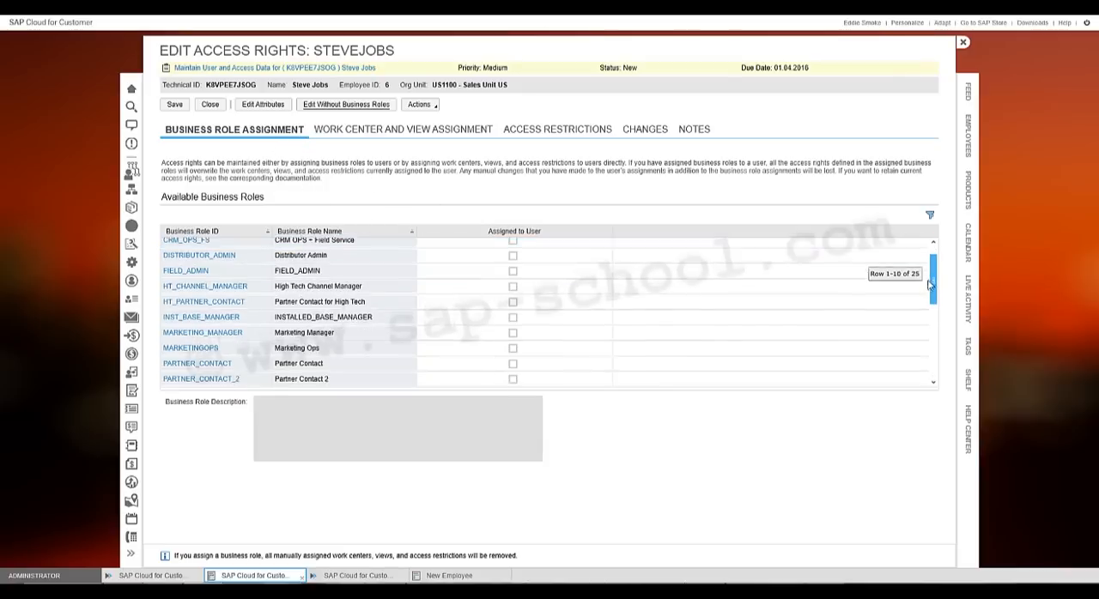
drag(929, 285, 925, 329)
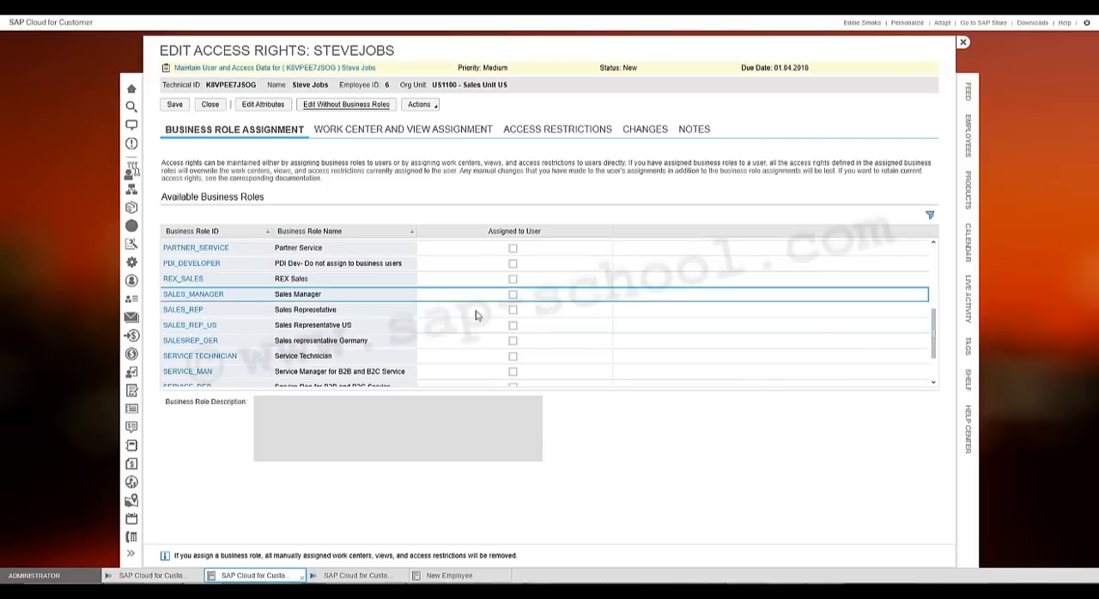
click(365, 333)
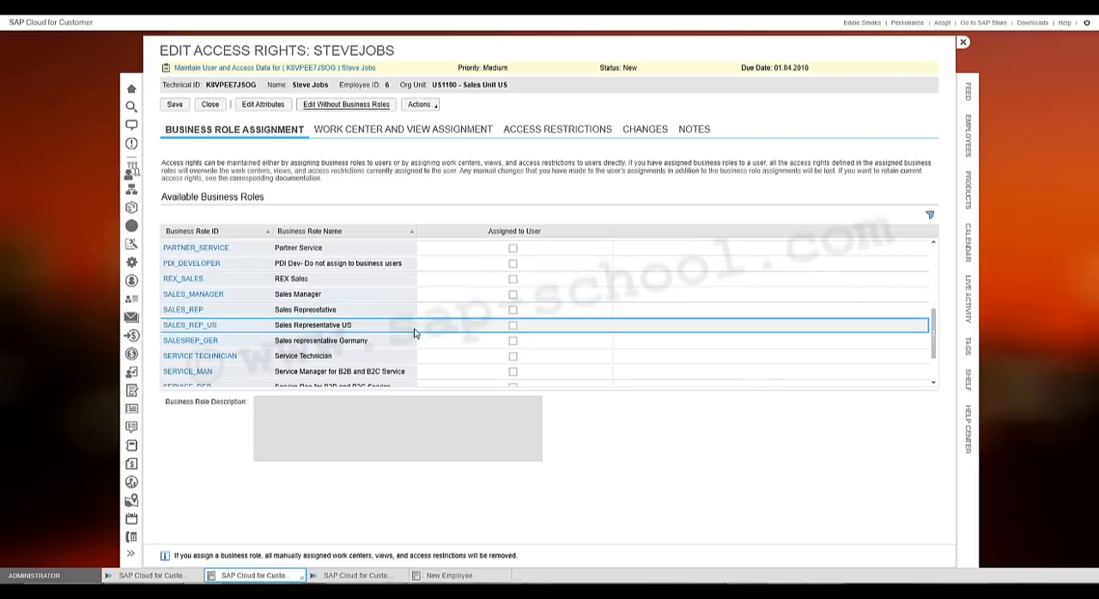
click(513, 327)
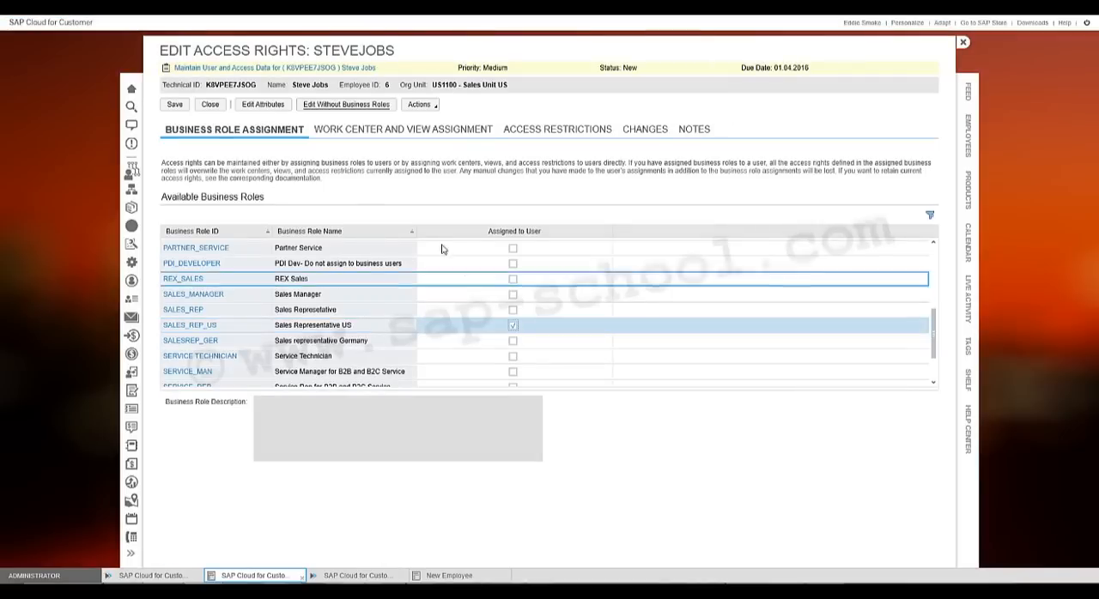
- Check the user's work center and view assignments, and save the changed access rights
click(363, 131)
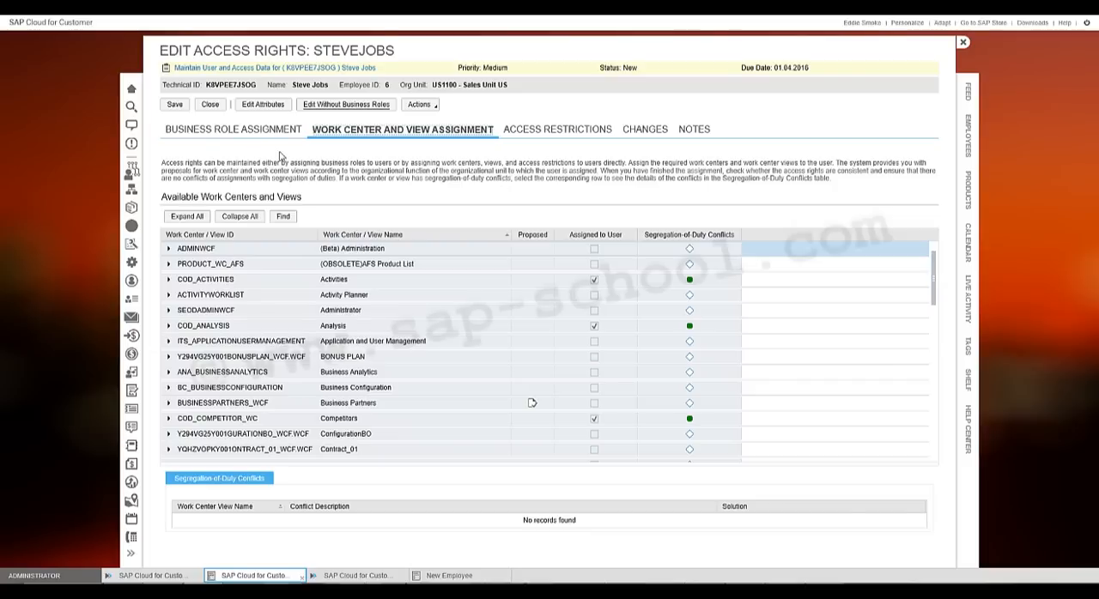
click(260, 135)
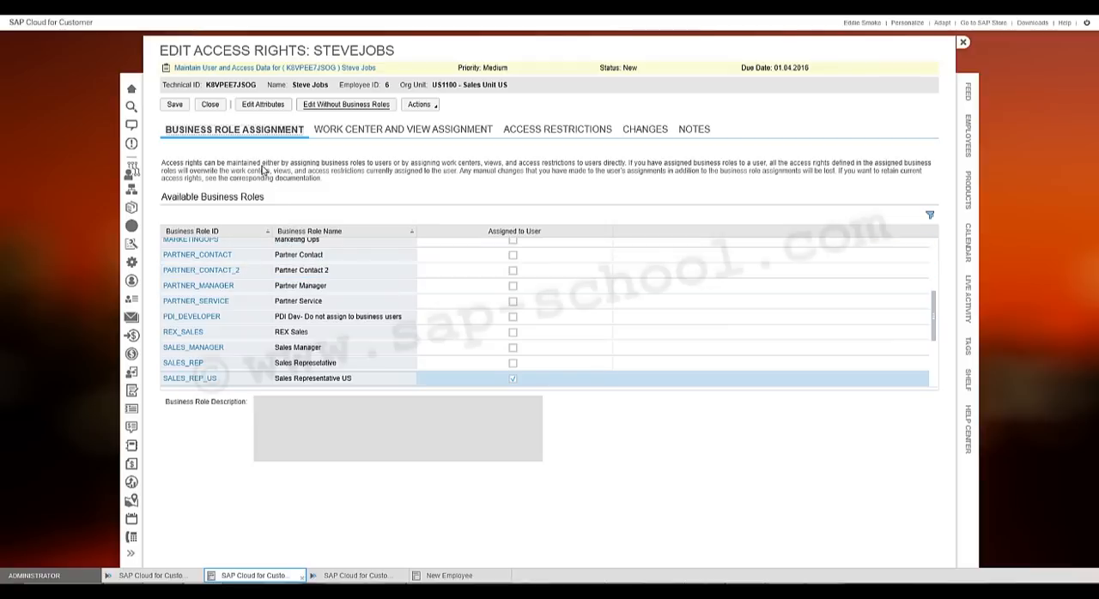
click(176, 106)
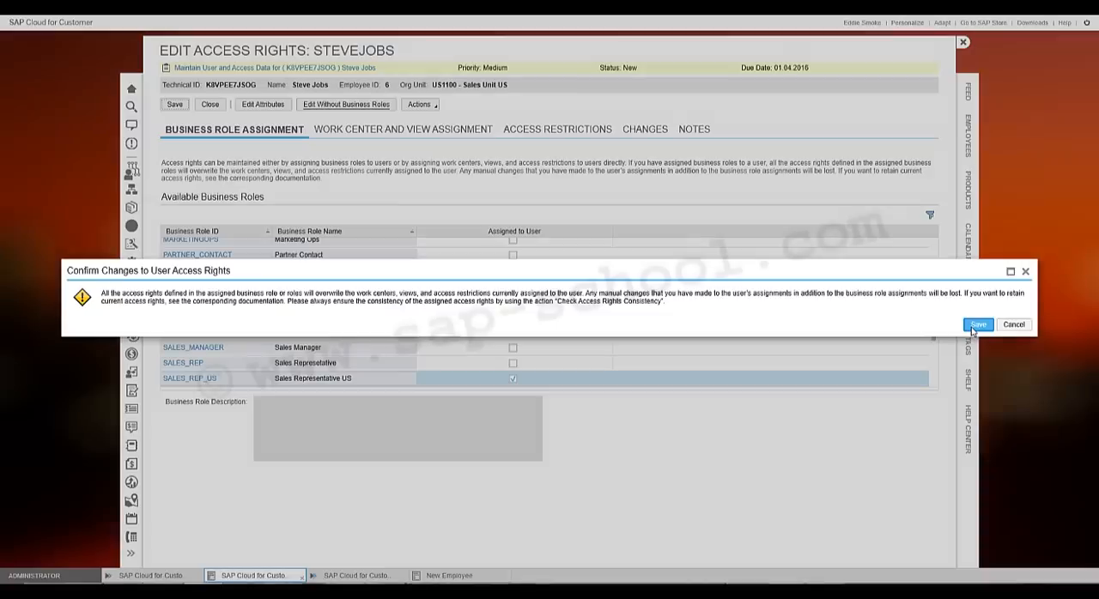
click(978, 324)
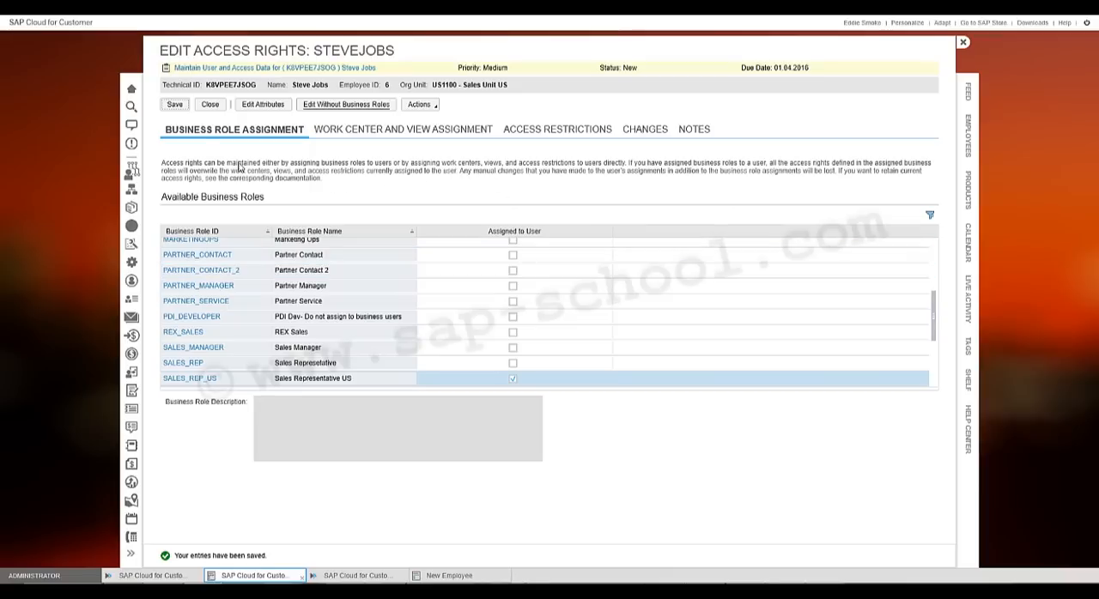
click(208, 105)
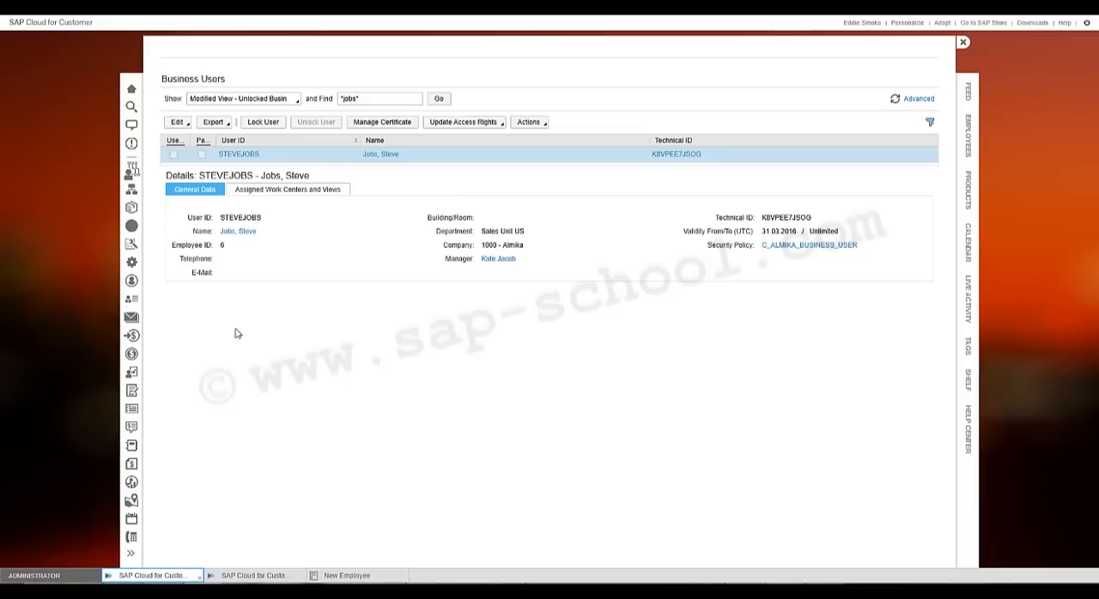
- Enter an initial password in the business user's attributes, and save and close the record
click(177, 122)
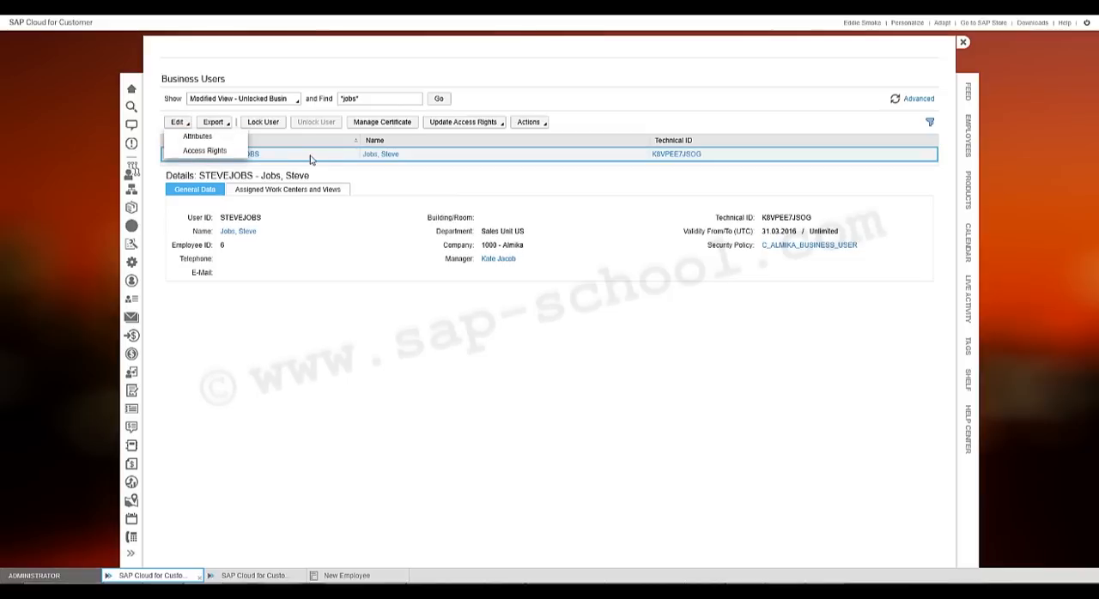
click(176, 137)
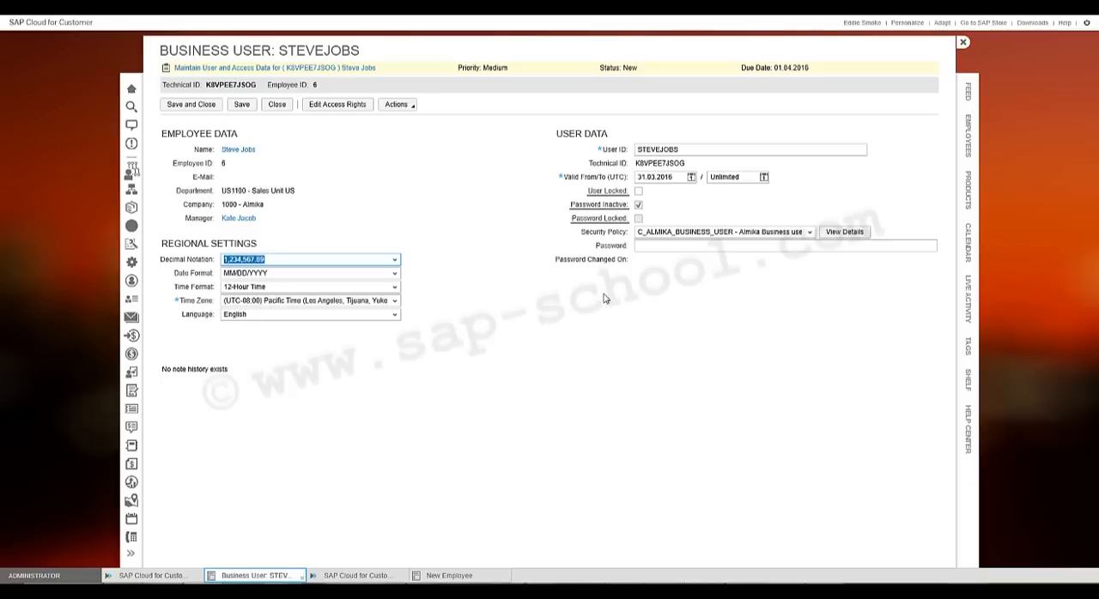
click(640, 247)
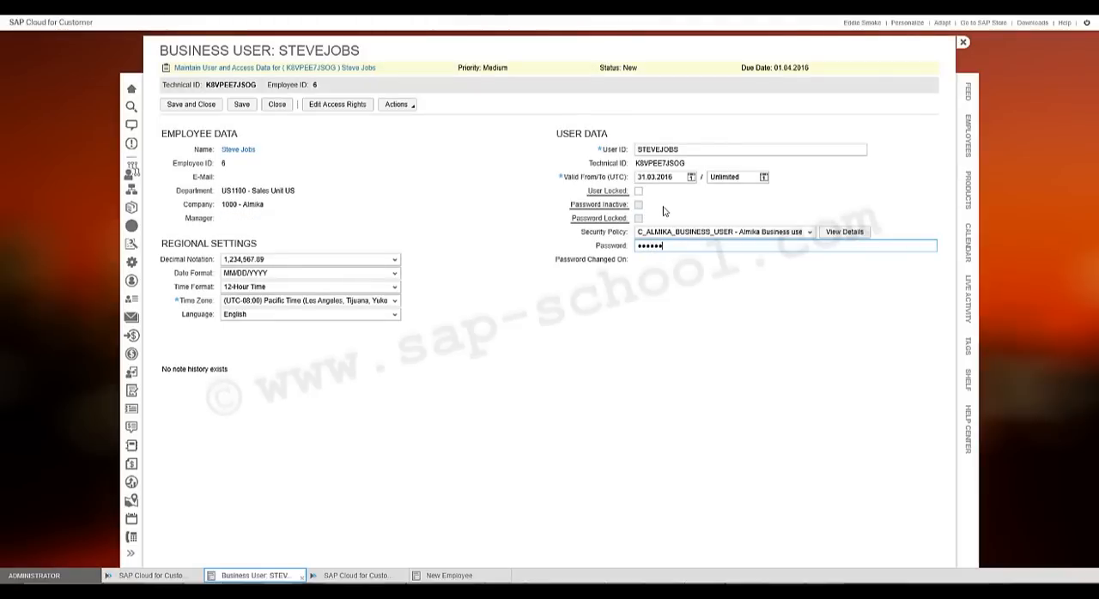
click(241, 105)
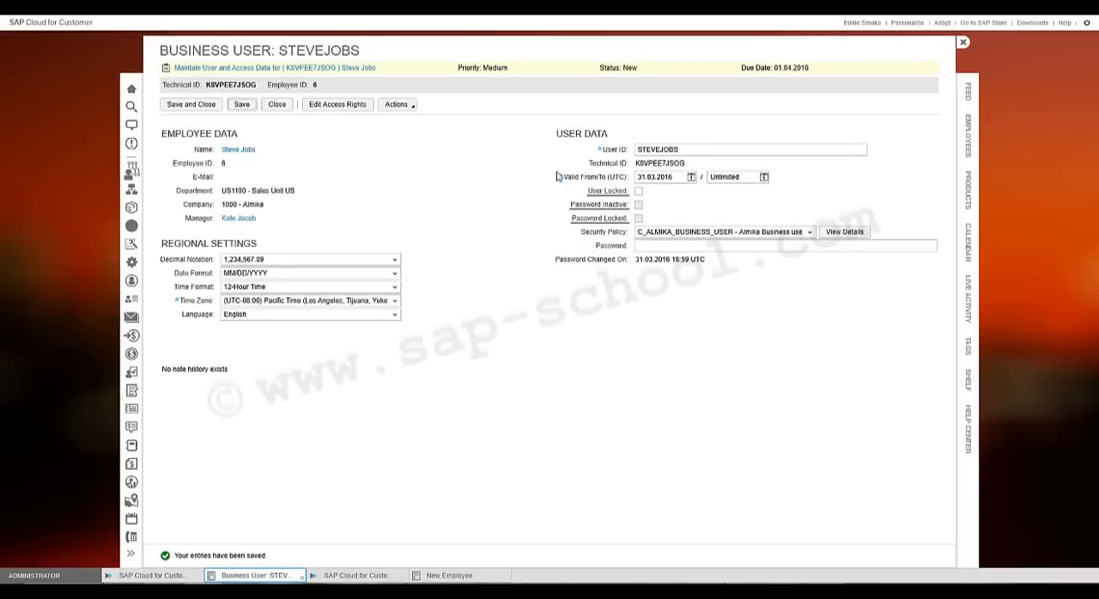
click(652, 151)
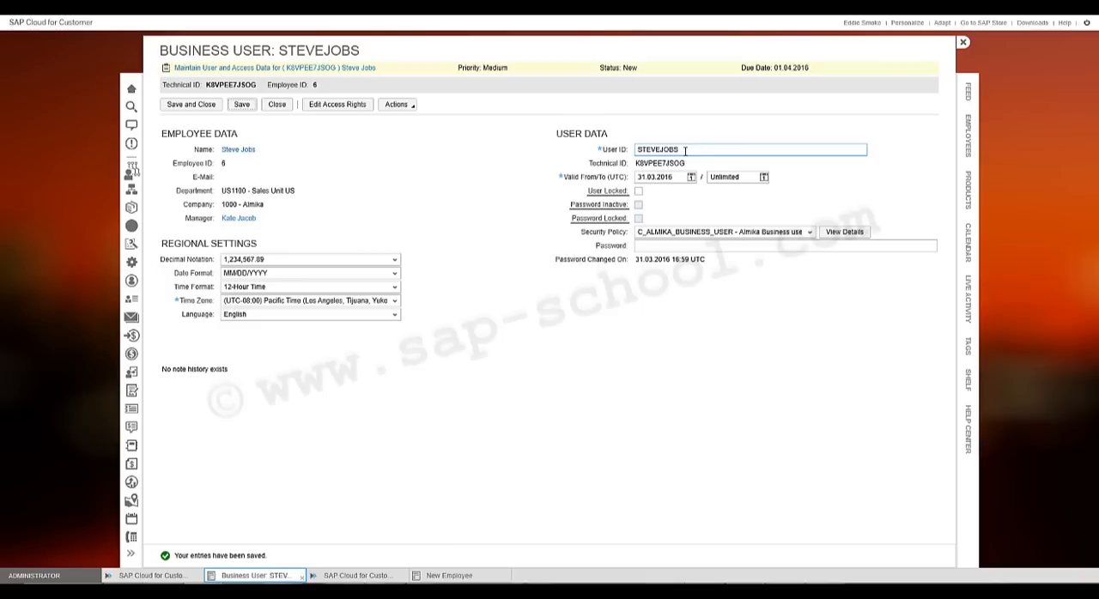
drag(684, 150, 639, 148)
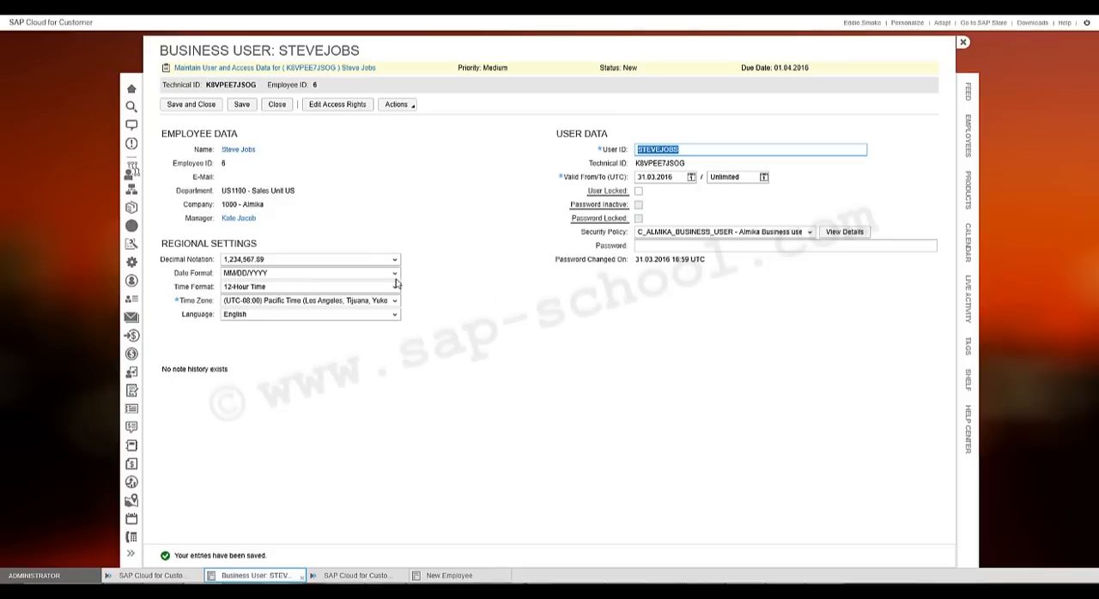
click(276, 107)
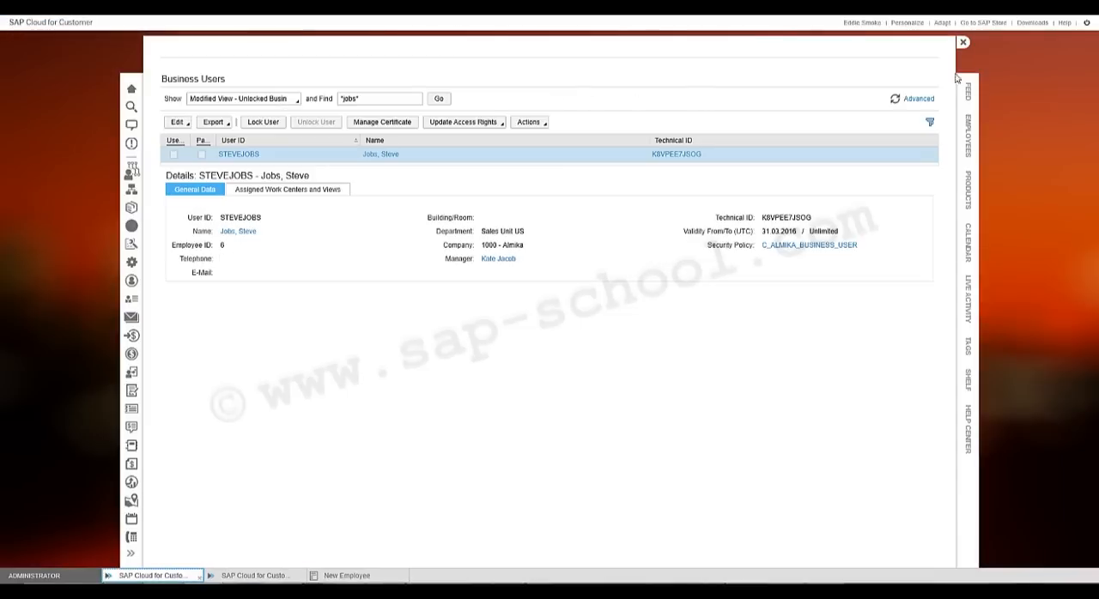
- Log off from the administrator session and restart the application
click(1087, 22)
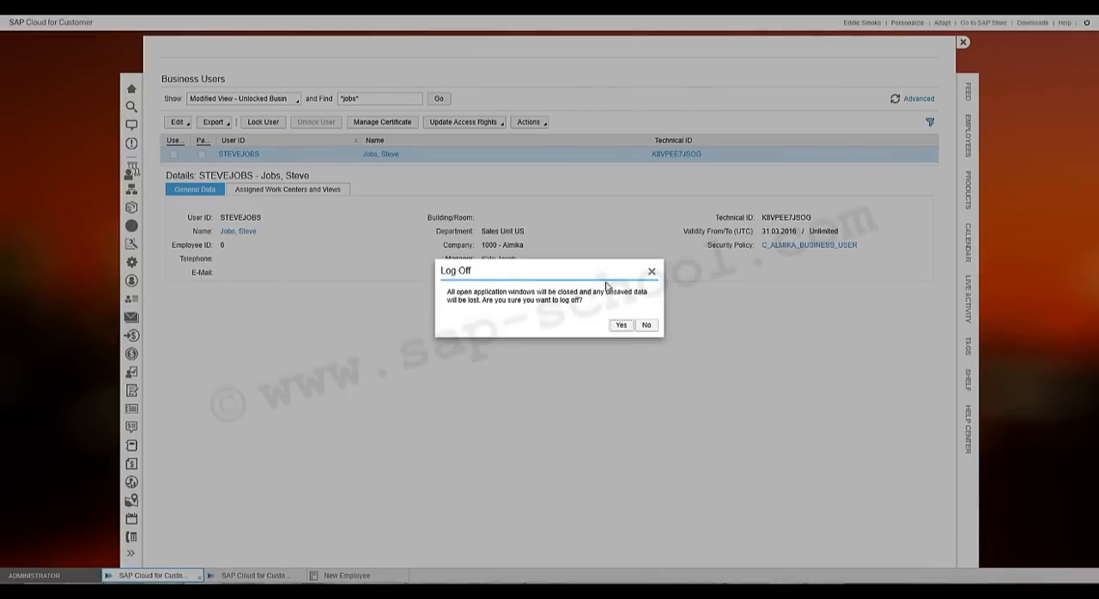
click(620, 327)
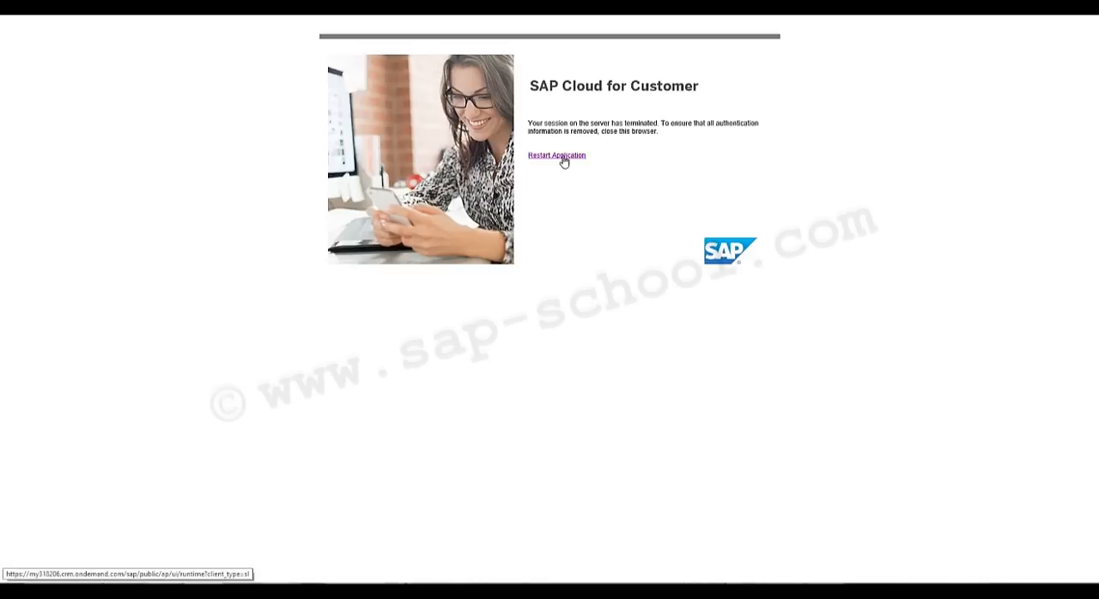
click(564, 159)
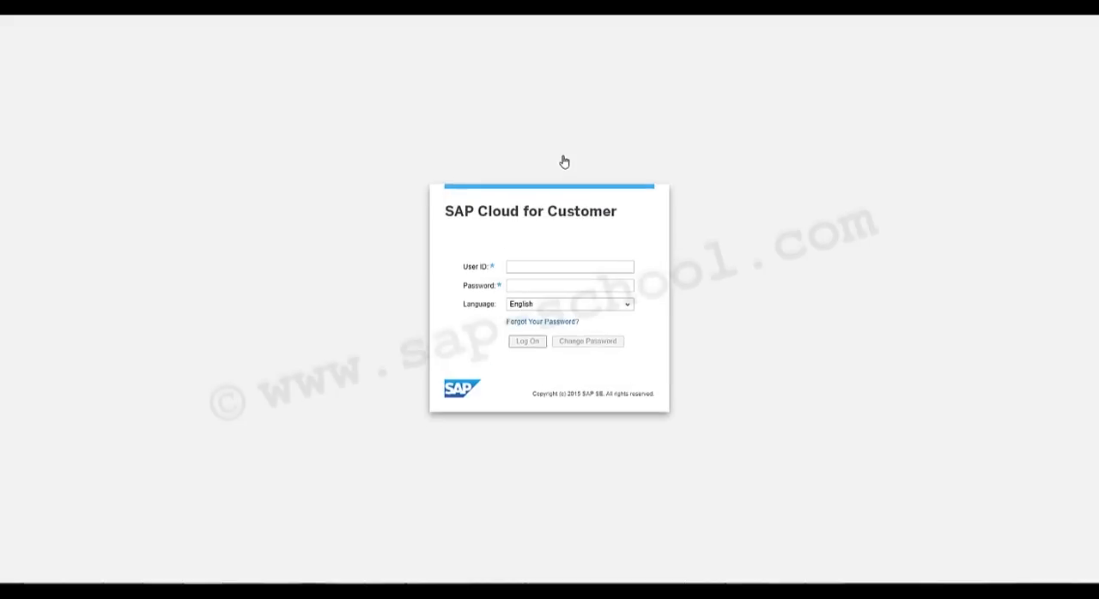
- Log on with the new sales representative's user ID and initial password
text(ste)
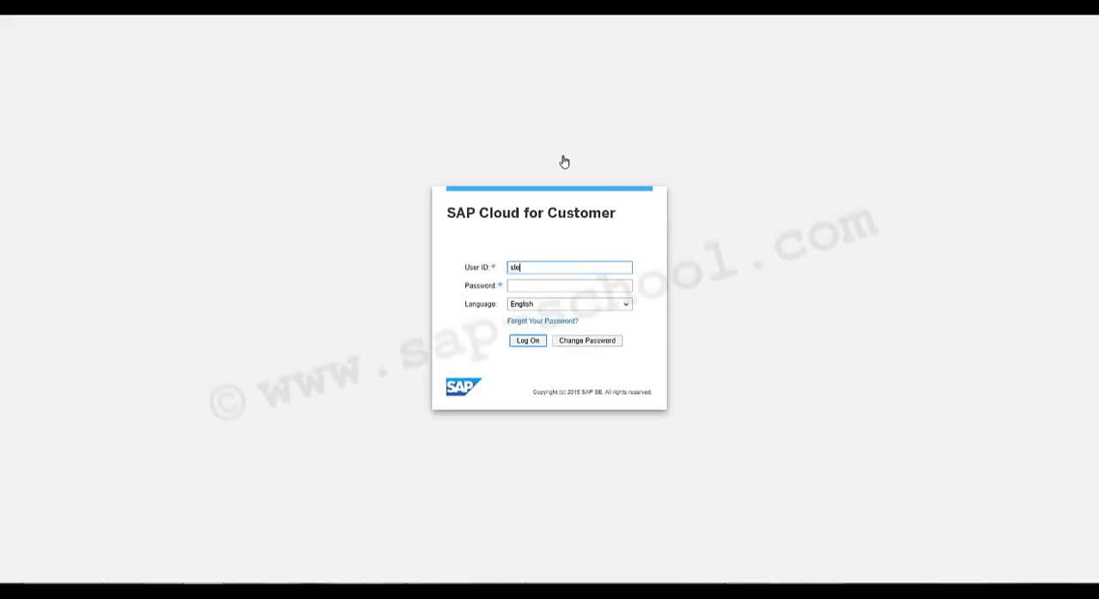
text(vejbbs)
key(Tab)
text(*****)
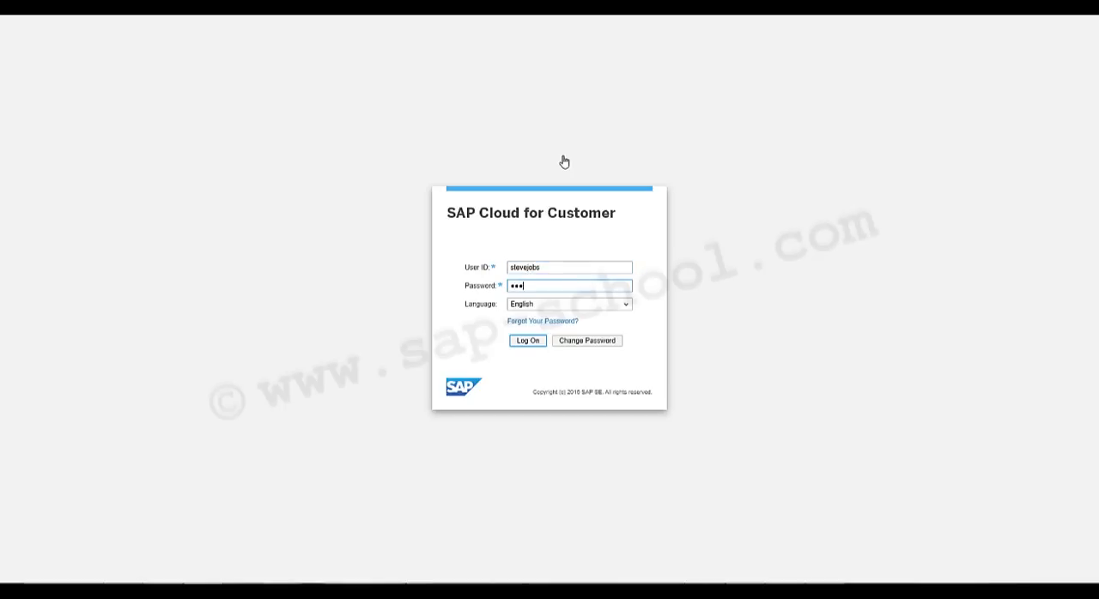
text(*)
click(523, 343)
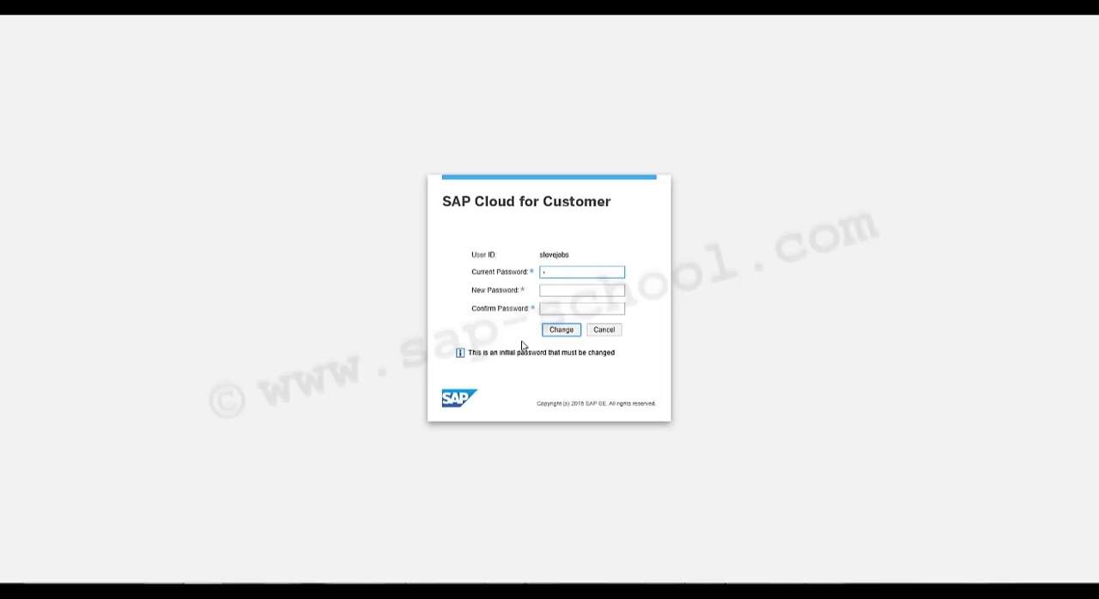
- Replace the initial password by entering the current password plus a new, confirmed password, and continue into the application
text(******)
key(Tab)
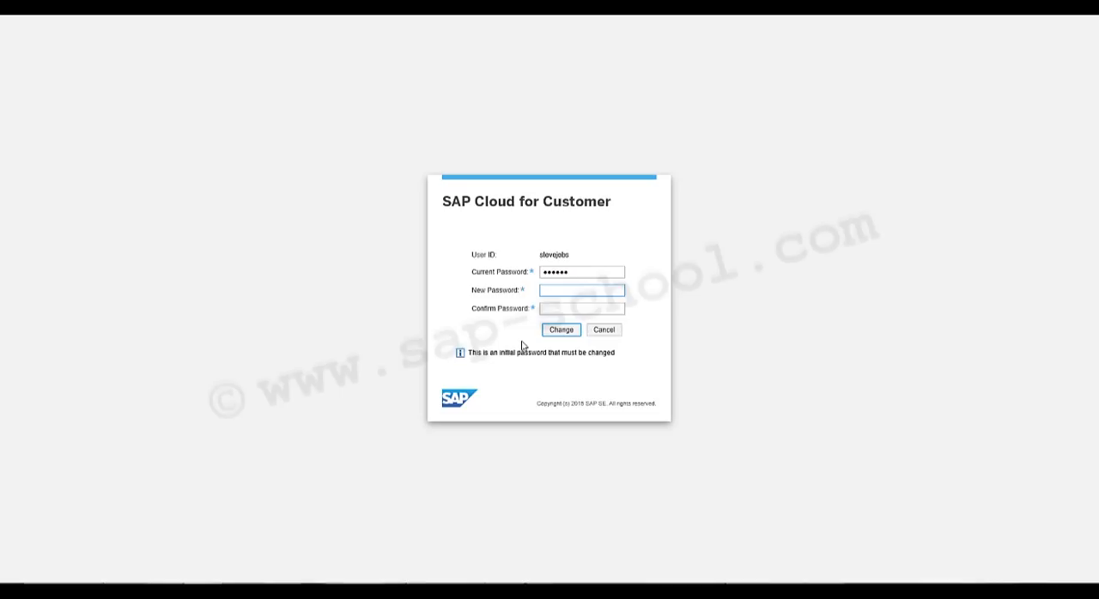
text(*******)
key(Tab)
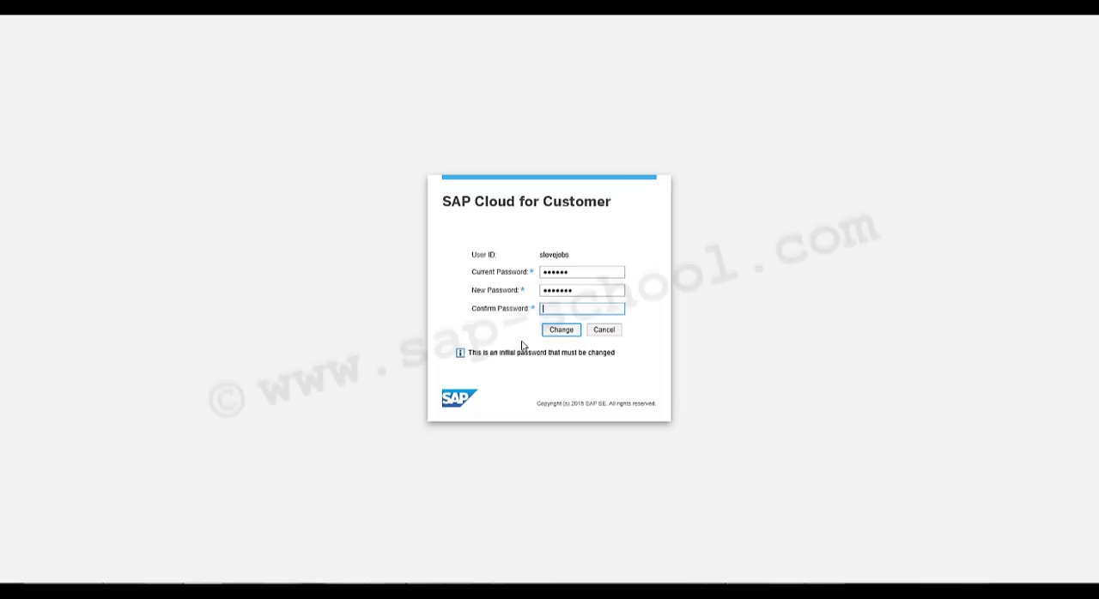
text(*******)
click(565, 332)
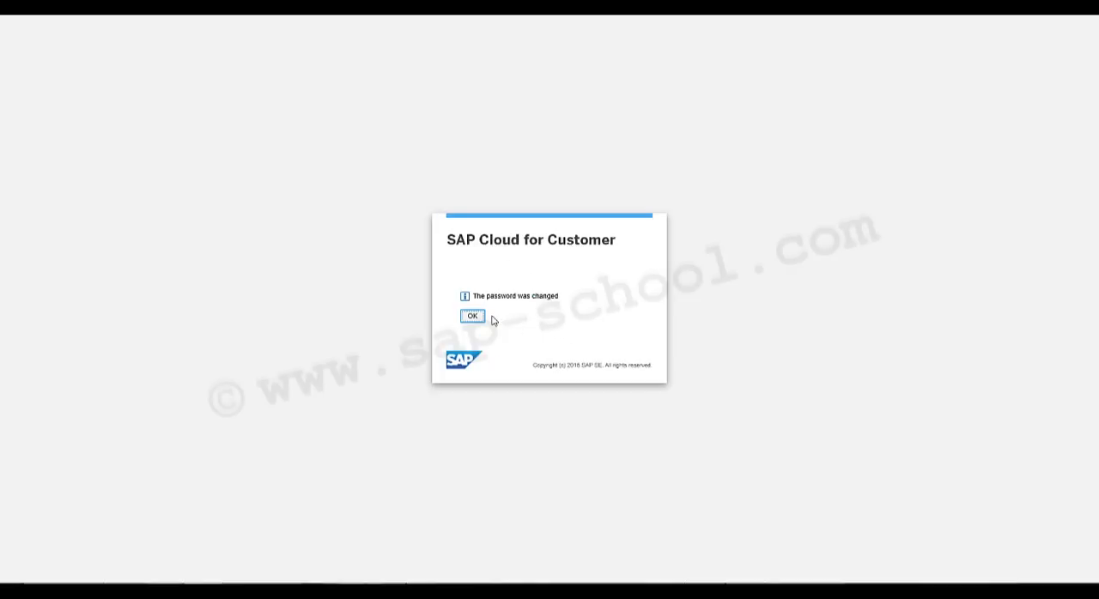
click(474, 317)
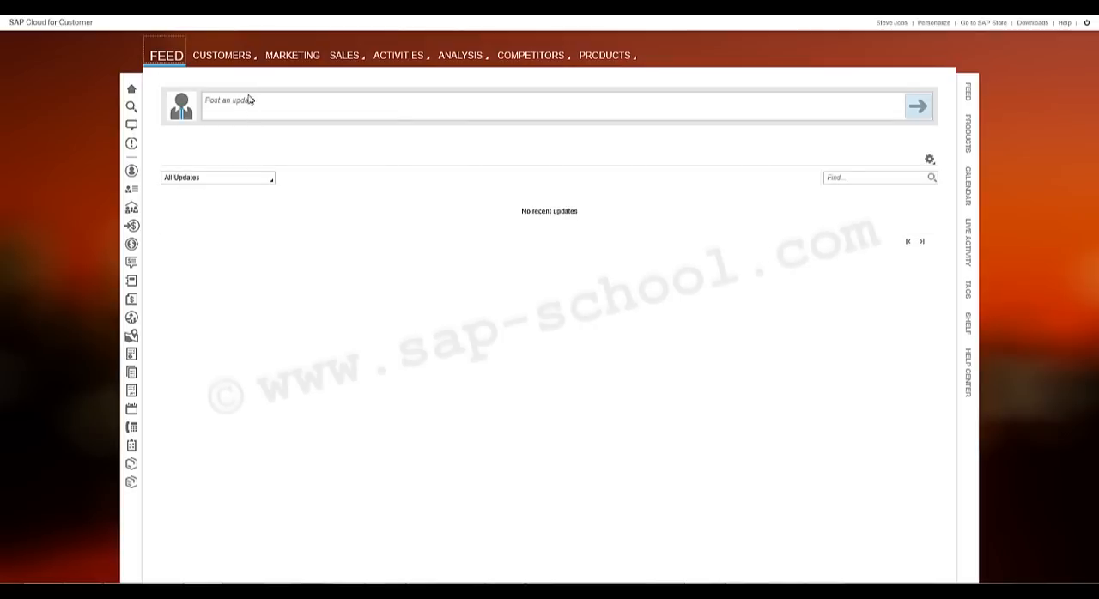
- Examine the views available to the sales representative in the Customers, Marketing, Sales, Activities, Analysis, Competitors and Products work centers
click(245, 68)
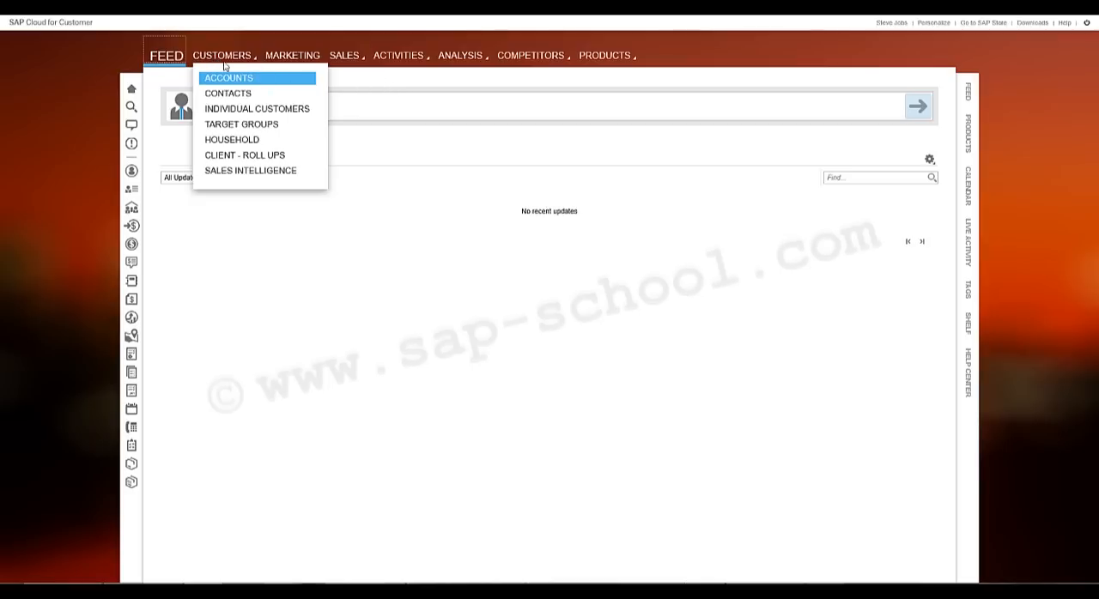
click(292, 56)
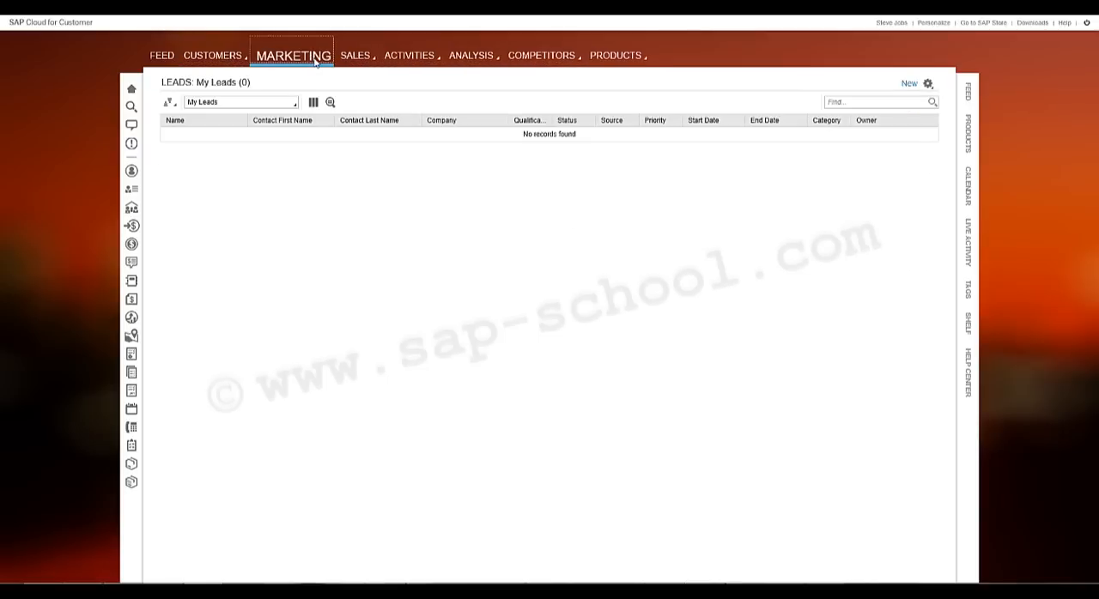
mouse_move(357, 58)
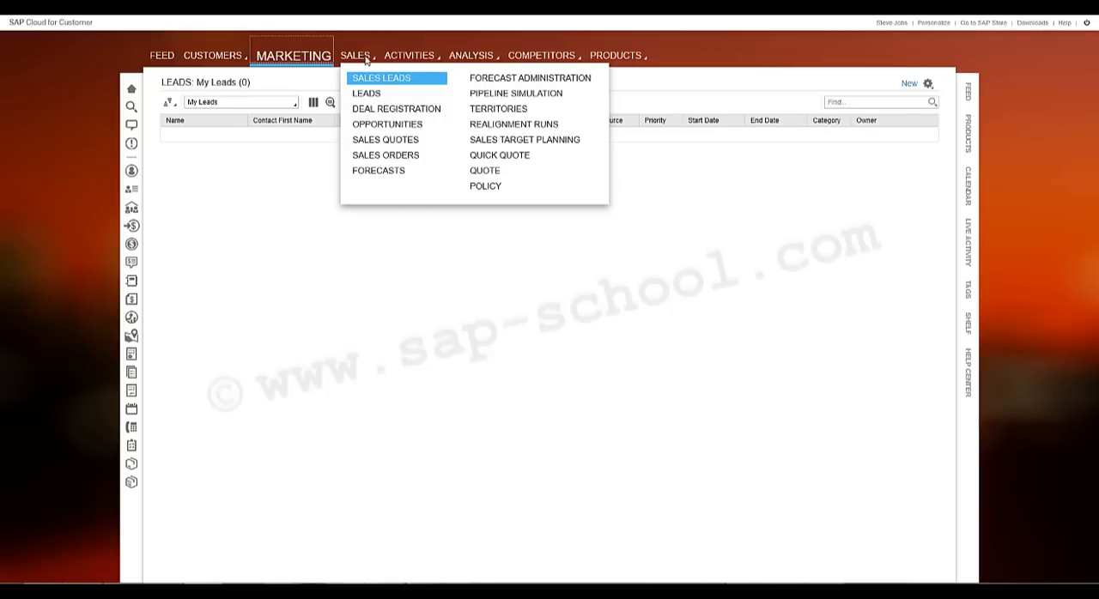
mouse_move(419, 60)
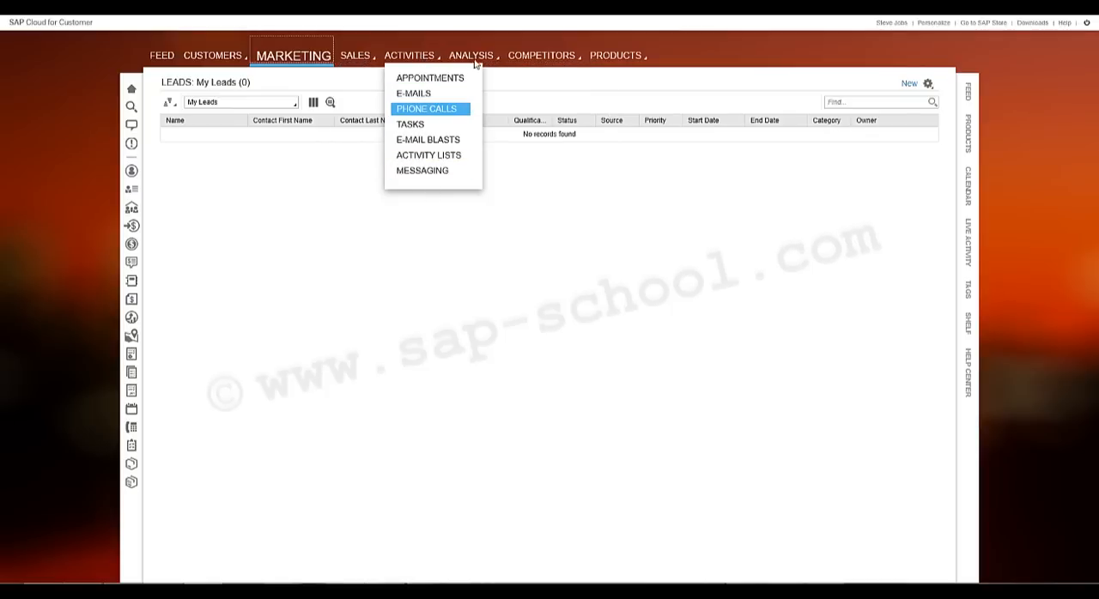
mouse_move(477, 56)
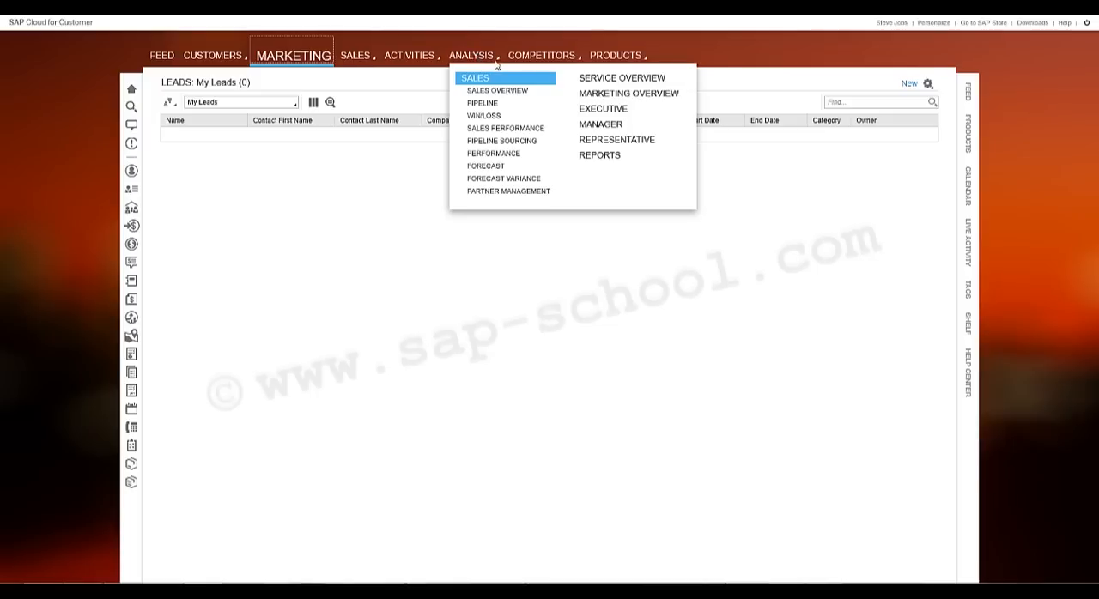
mouse_move(520, 62)
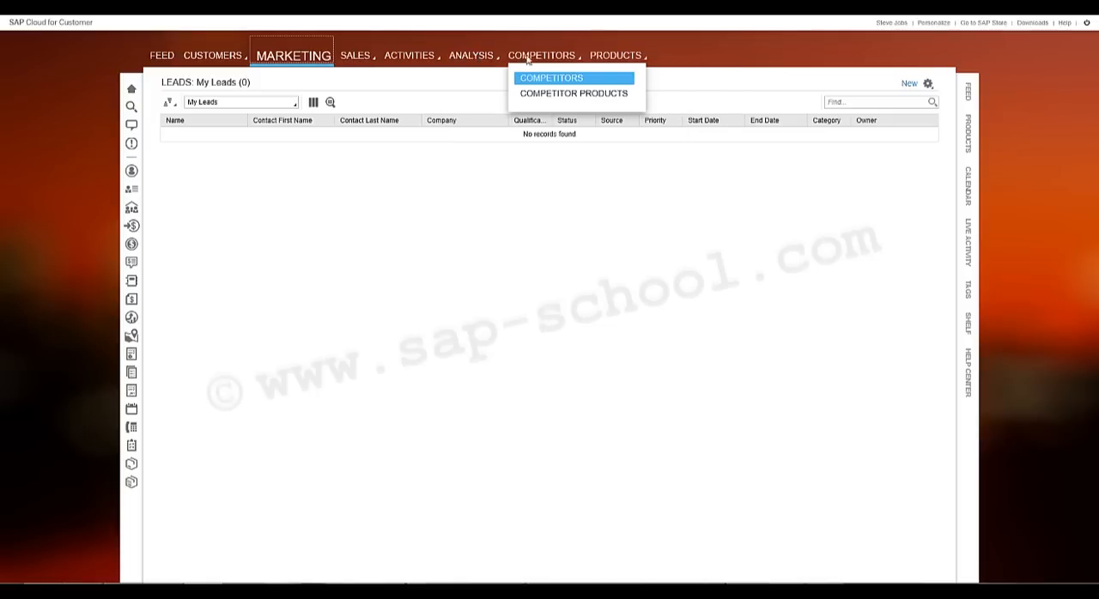
mouse_move(620, 67)
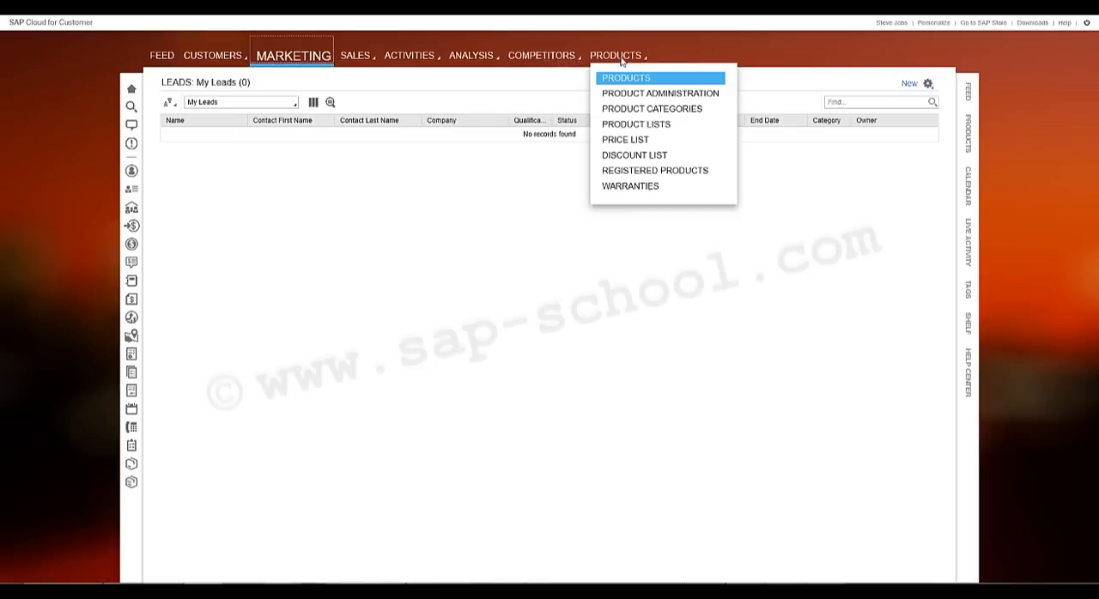